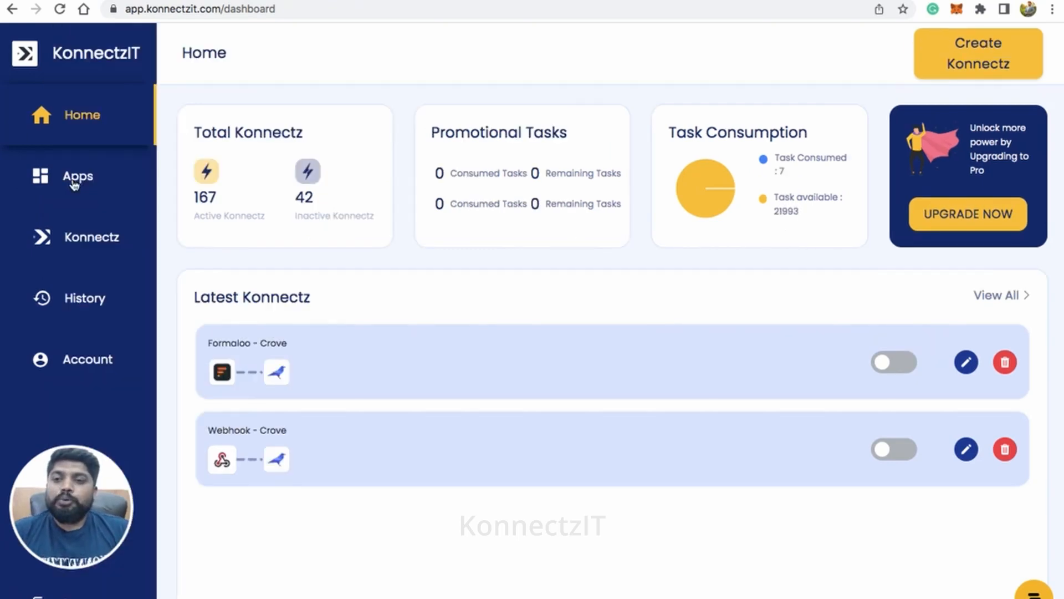
Step: Find Notion among the available apps and start adding a new account for it
{"action": "left_click", "coordinate": [72, 183]}
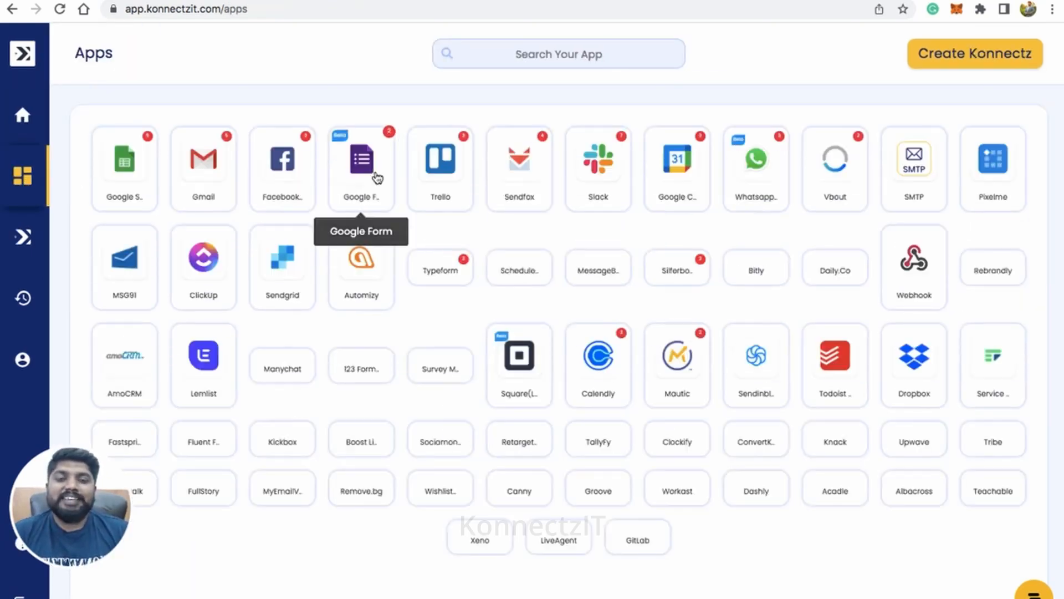
{"action": "left_click", "coordinate": [535, 57]}
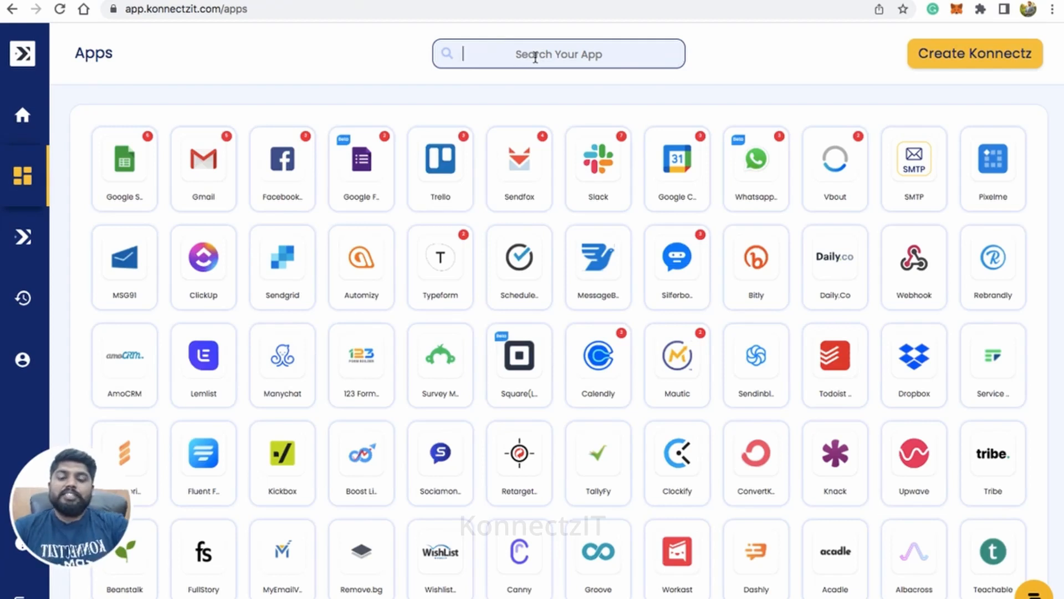
{"action": "type", "text": "notio"}
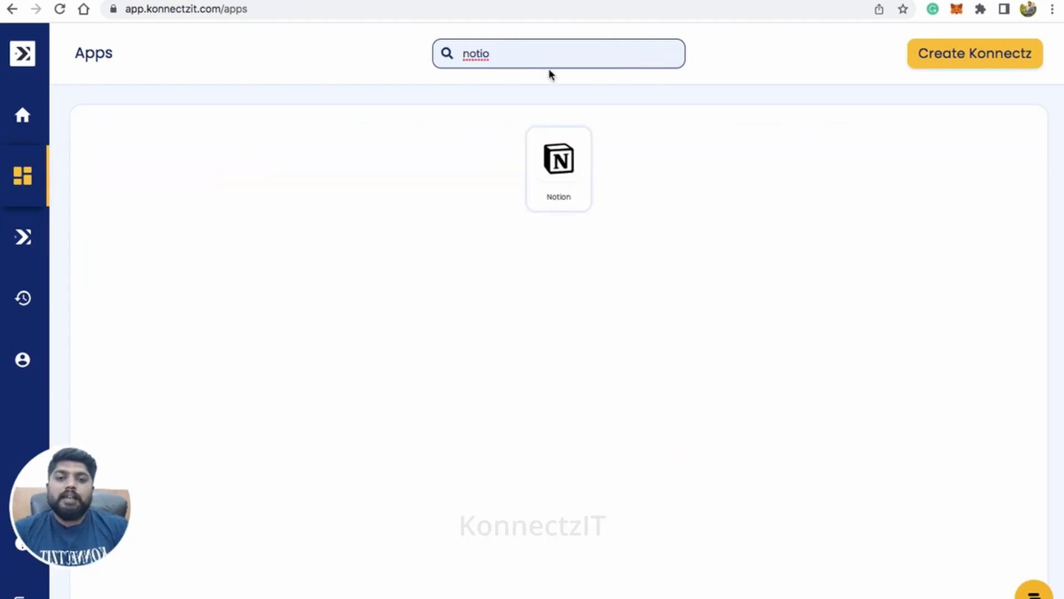
{"action": "left_click", "coordinate": [559, 164]}
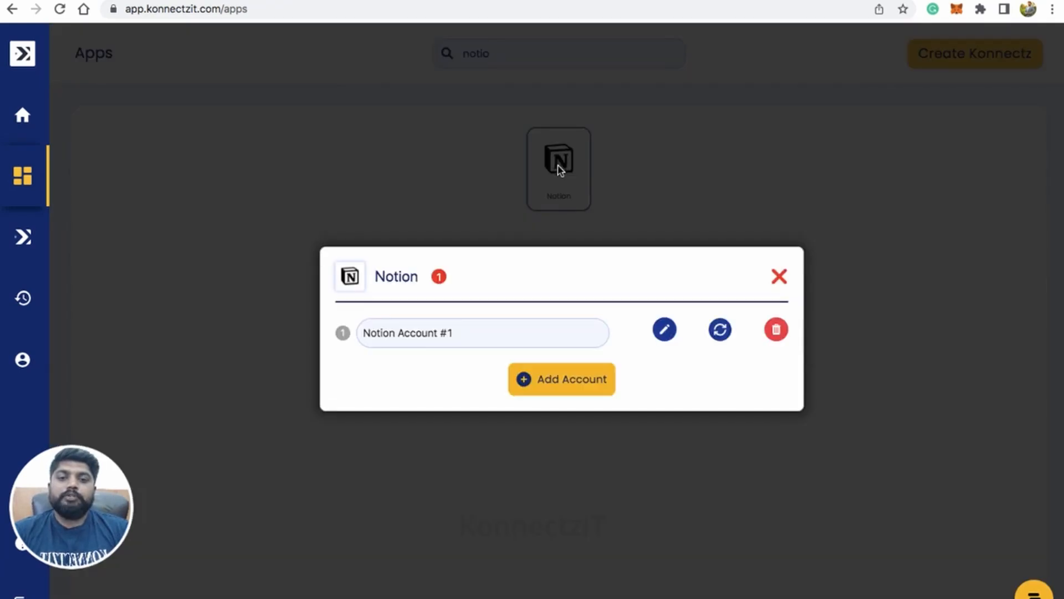
{"action": "left_click", "coordinate": [536, 382]}
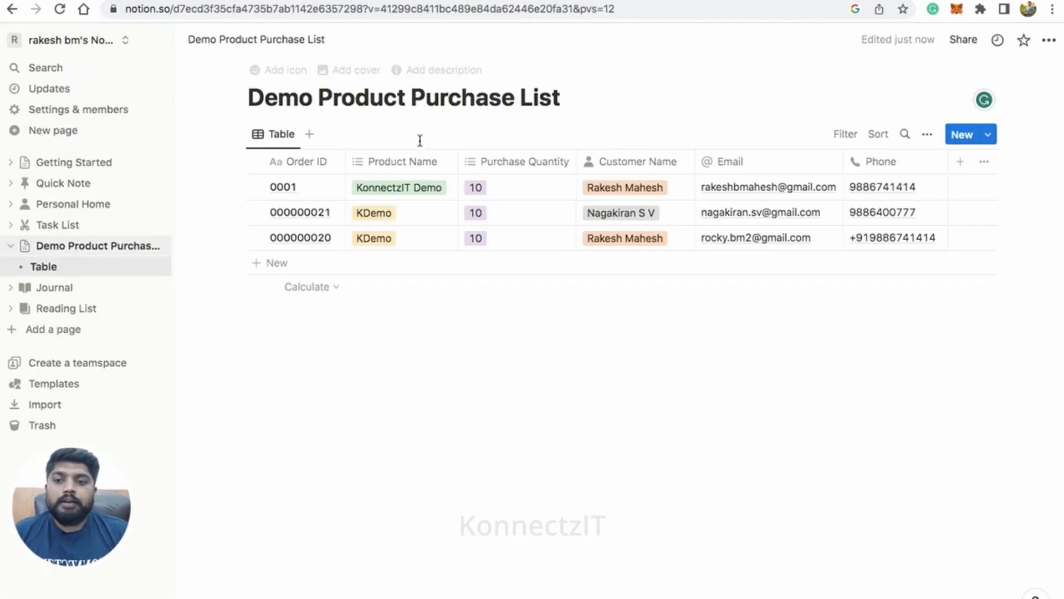
Step: Switch to Notion and open the page for developing or managing integrations from the account's connection settings
{"action": "left_click", "coordinate": [83, 117]}
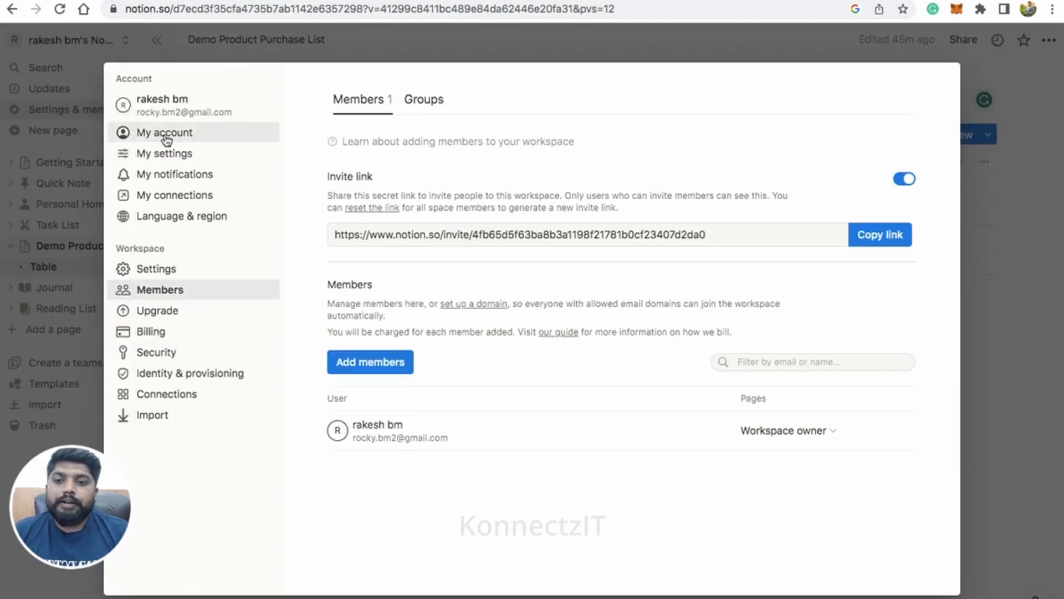
{"action": "left_click", "coordinate": [174, 199]}
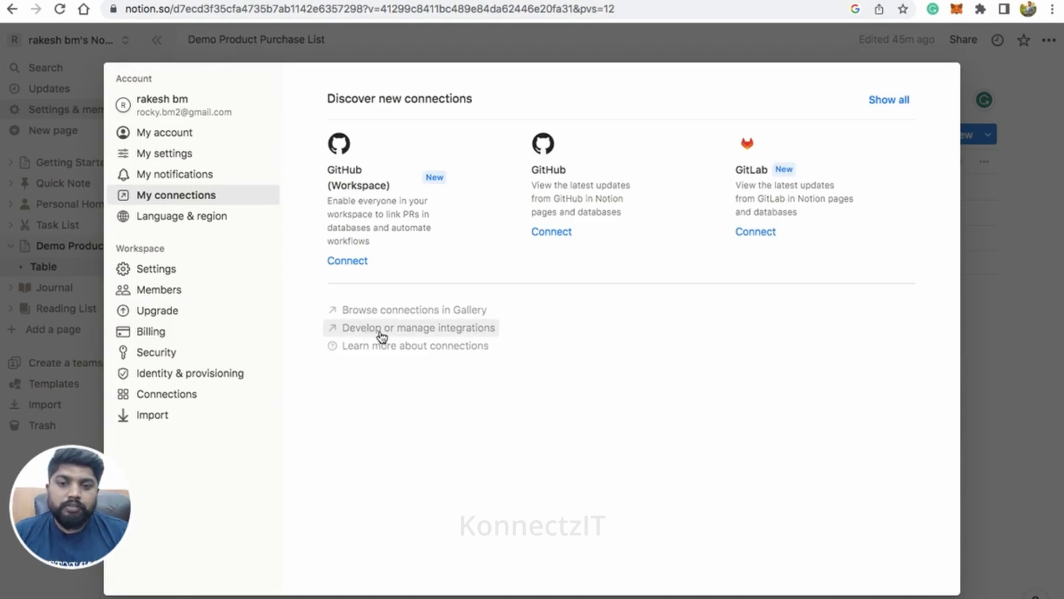
{"action": "left_click", "coordinate": [423, 333]}
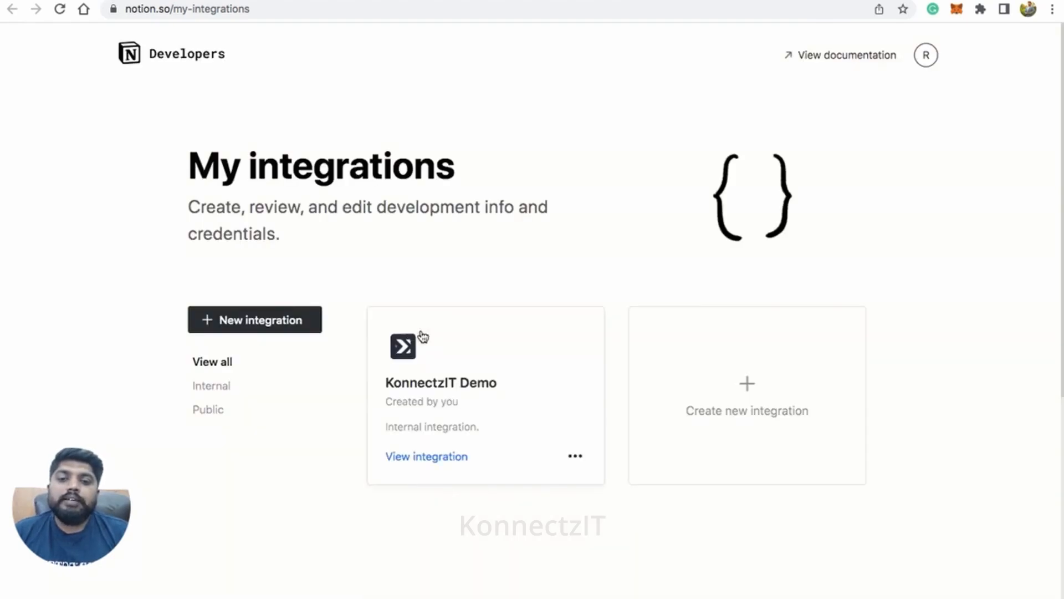
Step: Create a new internal integration named Kdemo and submit it
{"action": "left_click", "coordinate": [295, 322]}
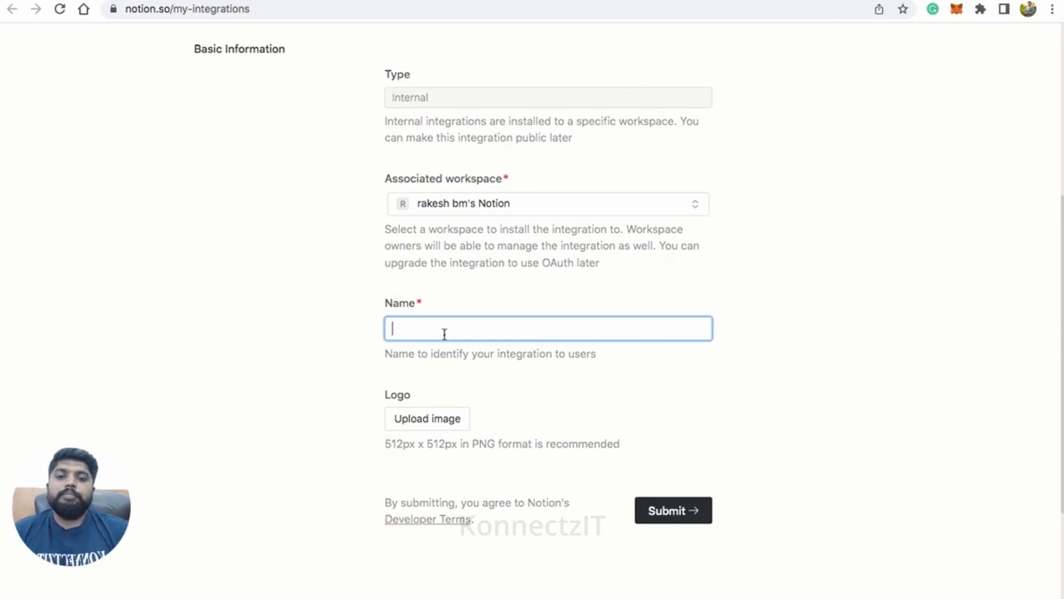
{"action": "type", "text": "Kdemo"}
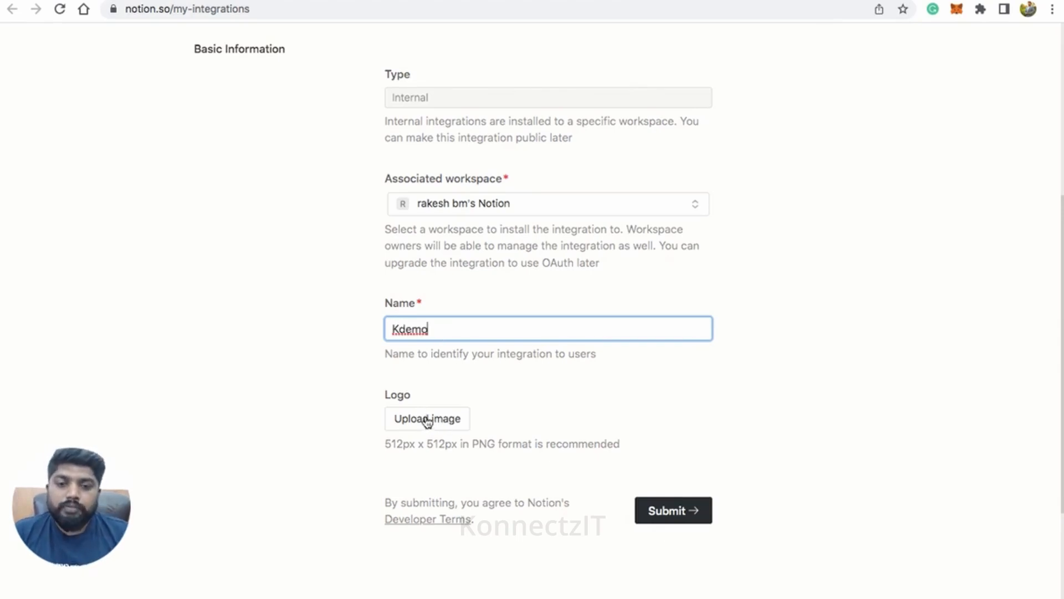
{"action": "left_click", "coordinate": [674, 515]}
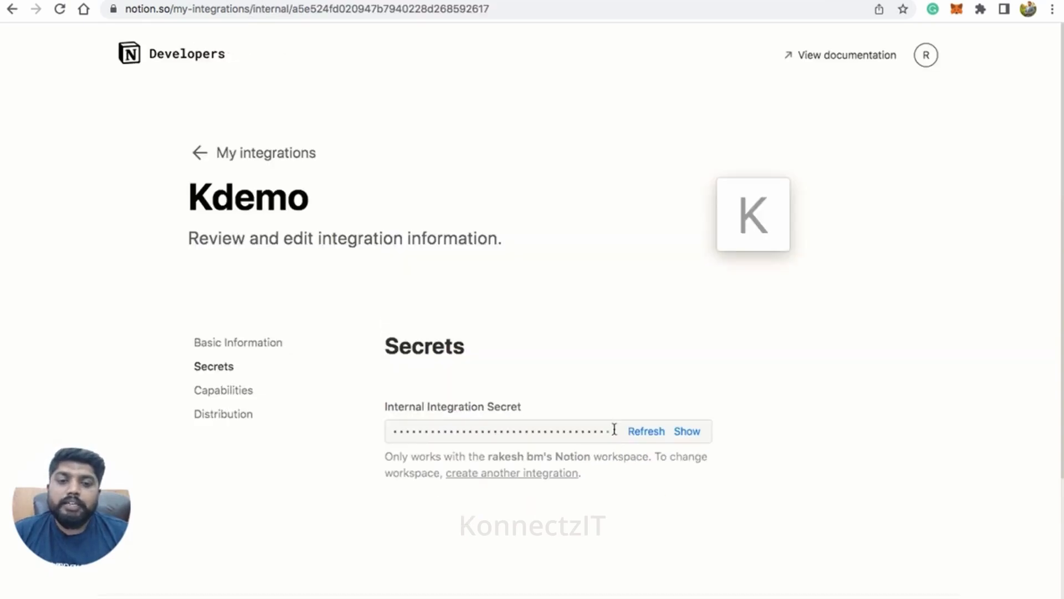
Step: Copy the Kdemo integration secret, switch to KonnectzIT, and authorize the Notion account by pasting it as the API token
{"action": "left_click", "coordinate": [686, 433]}
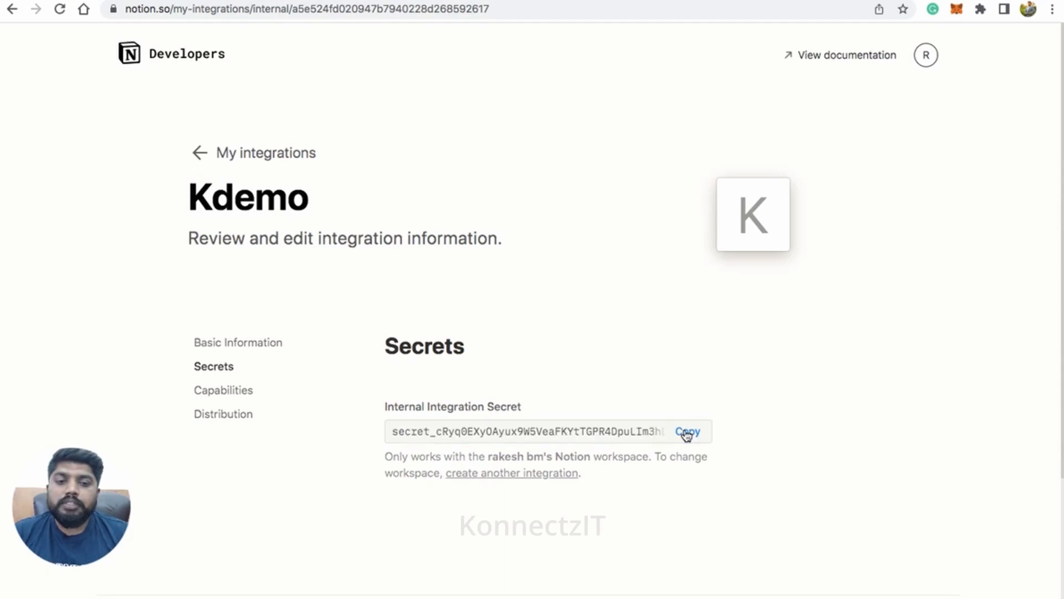
{"action": "left_click", "coordinate": [688, 435]}
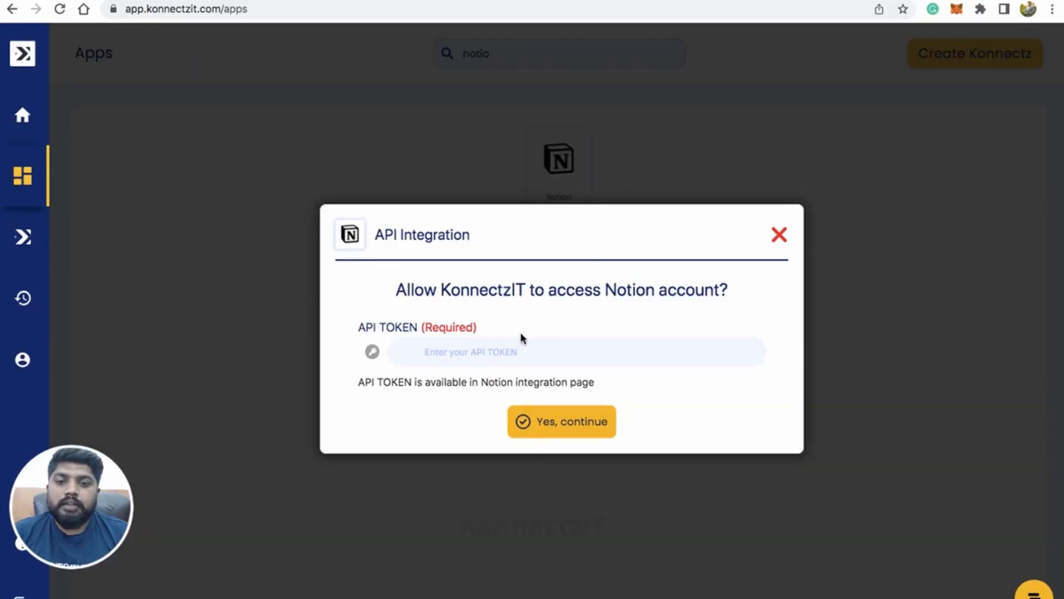
{"action": "left_click", "coordinate": [511, 351]}
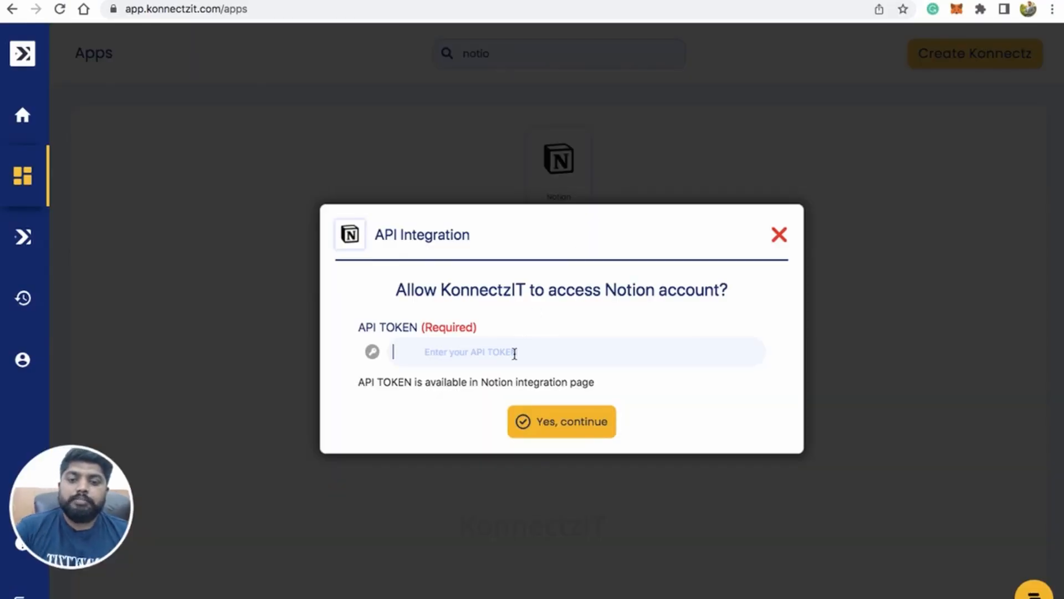
{"action": "key", "text": "ctrl+v"}
{"action": "left_click", "coordinate": [558, 427]}
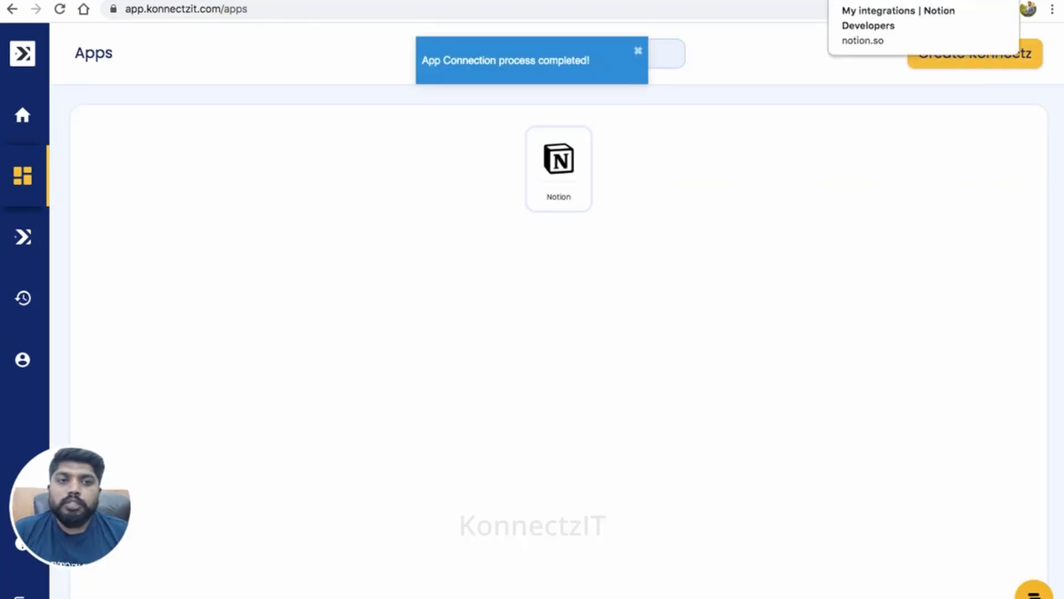
{"action": "type", "text": "notio"}
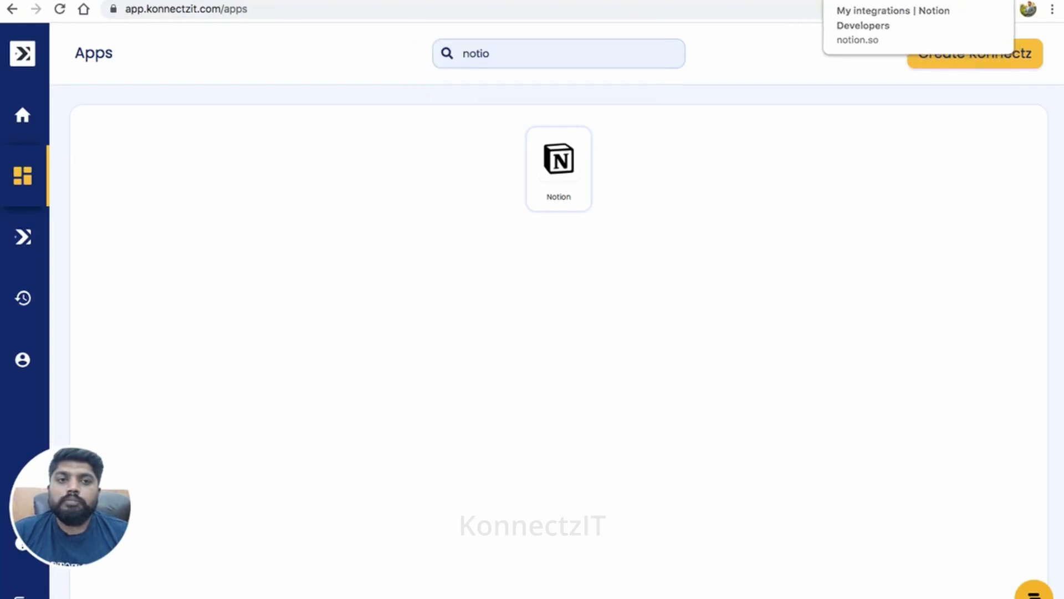
Step: Back in Notion, save Kdemo's capabilities with all content and comment permissions and no user information
{"action": "left_click", "coordinate": [897, 1]}
{"action": "scroll", "coordinate": [528, 299], "scroll_direction": "down", "scroll_amount": 4}
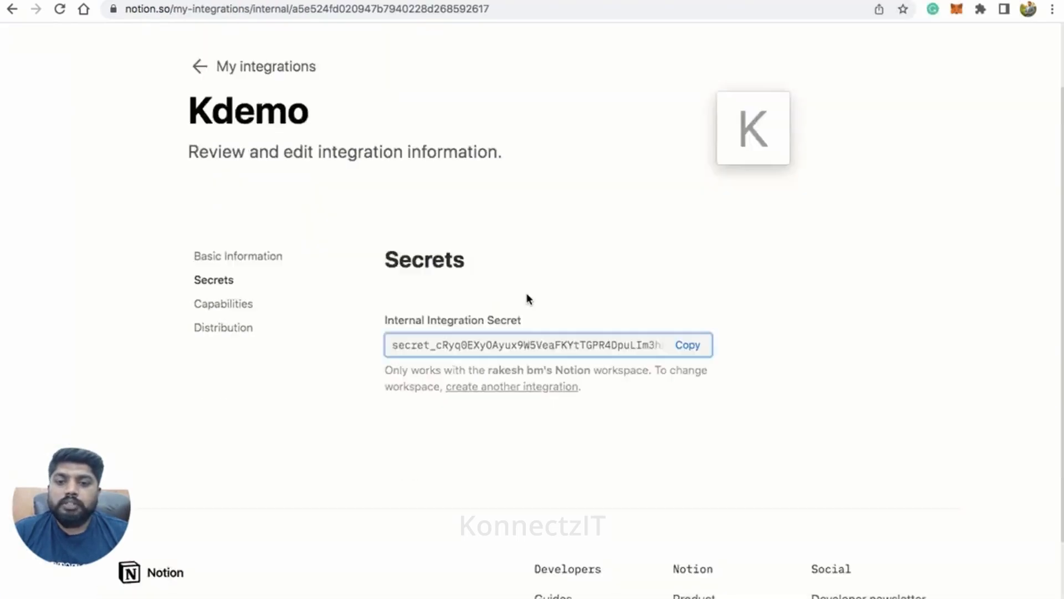
{"action": "scroll", "coordinate": [528, 300], "scroll_direction": "up", "scroll_amount": 2}
{"action": "left_click", "coordinate": [225, 277]}
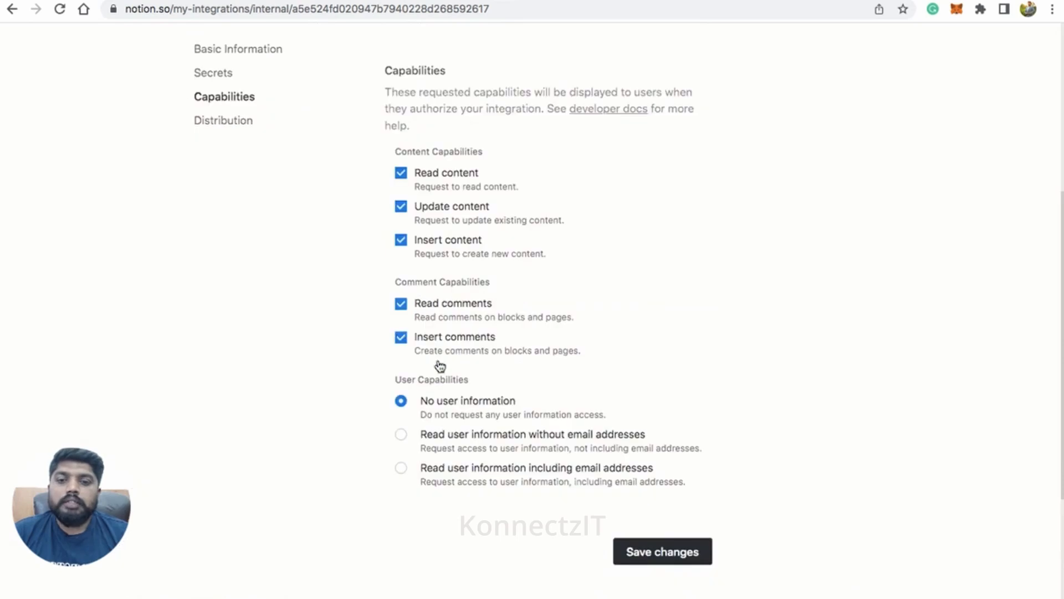
{"action": "left_click", "coordinate": [655, 554]}
{"action": "scroll", "coordinate": [726, 341], "scroll_direction": "up", "scroll_amount": 5}
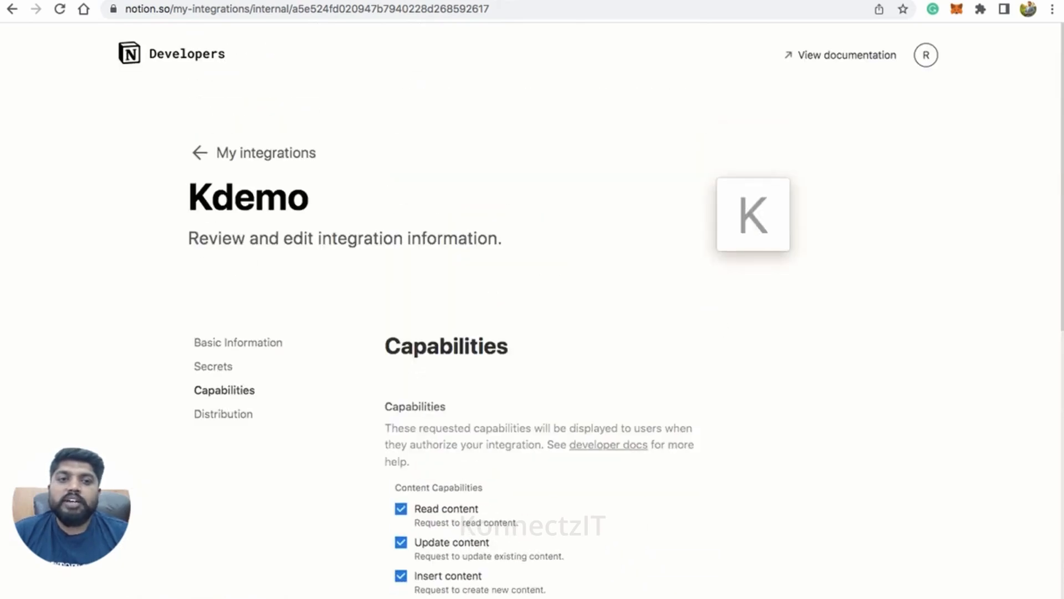
Step: Return to the Demo Product Purchase List page and look through the connections that can be added to it
{"action": "left_click", "coordinate": [820, 1]}
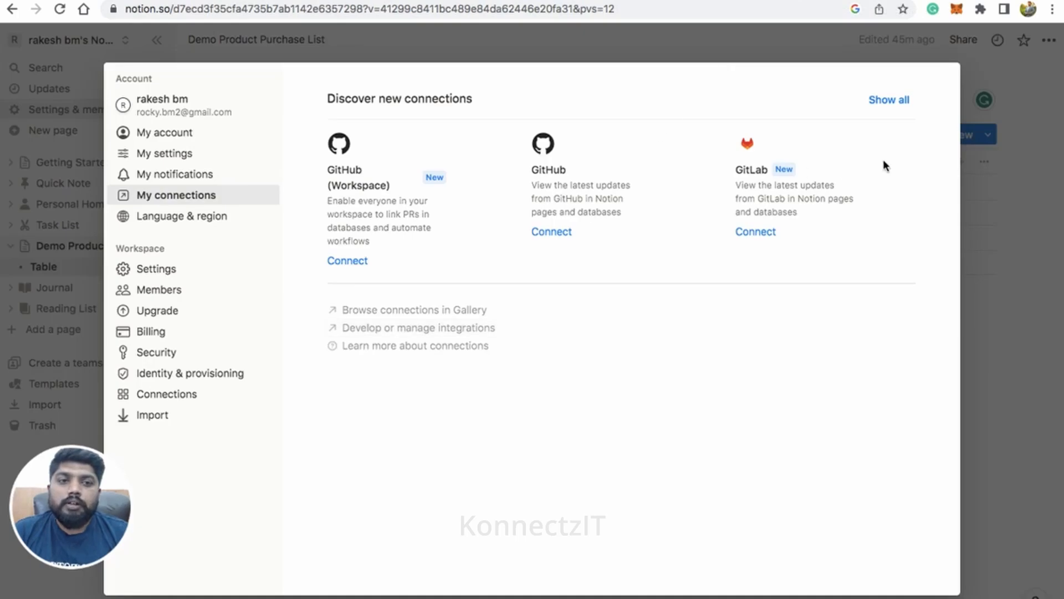
{"action": "left_click", "coordinate": [991, 176]}
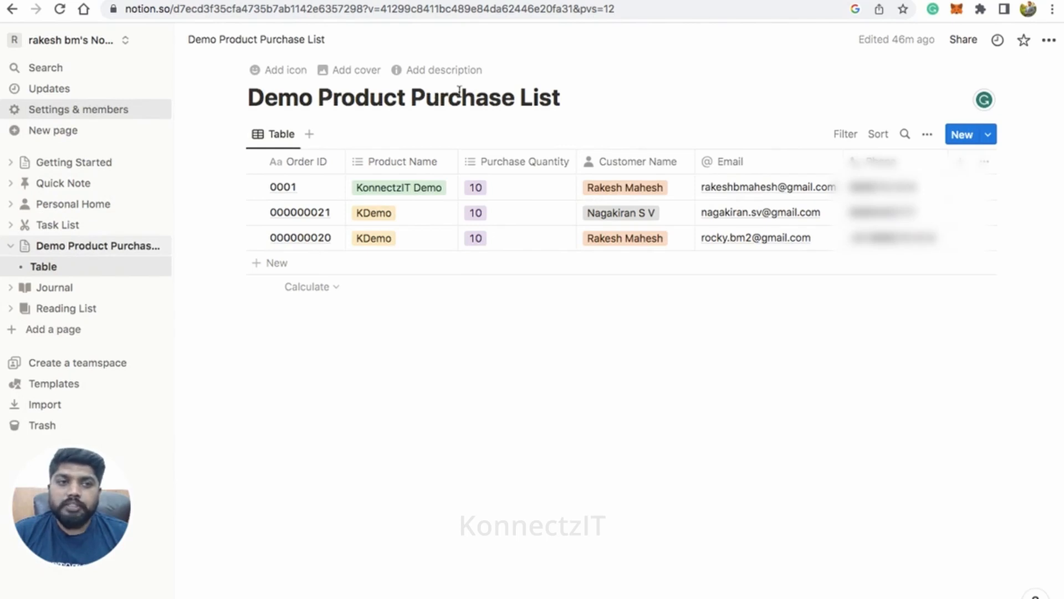
{"action": "left_click", "coordinate": [1049, 41]}
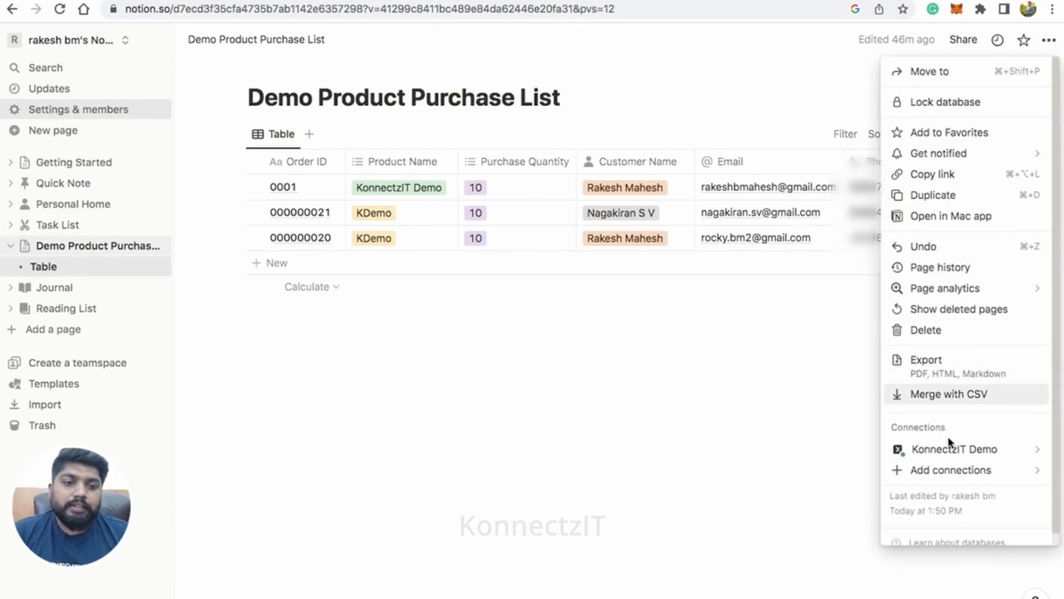
{"action": "mouse_move", "coordinate": [947, 471]}
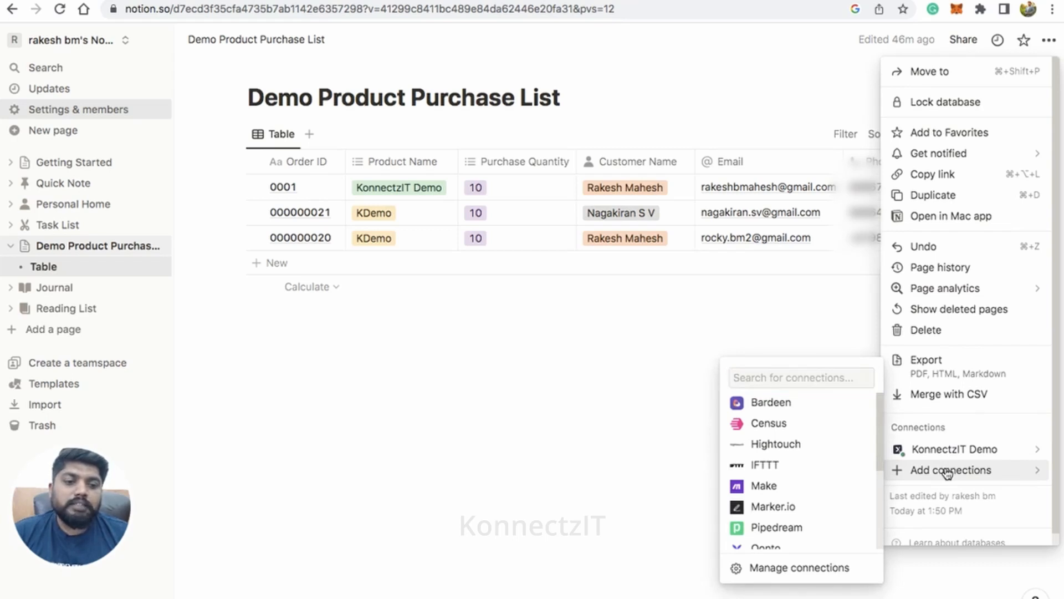
{"action": "scroll", "coordinate": [814, 488], "scroll_direction": "down", "scroll_amount": 3}
{"action": "scroll", "coordinate": [815, 488], "scroll_direction": "down", "scroll_amount": 3}
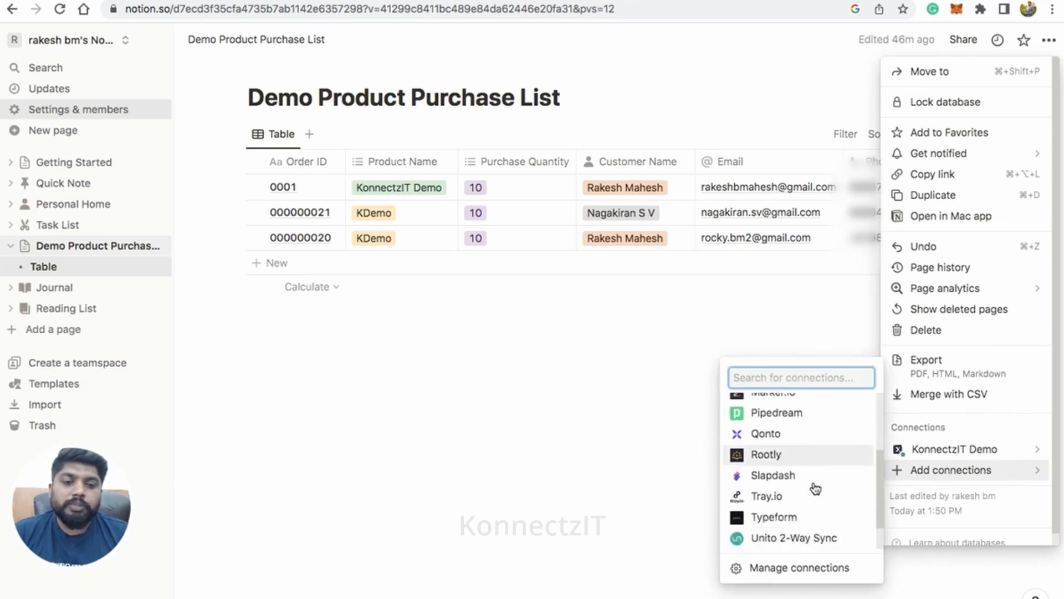
{"action": "scroll", "coordinate": [814, 487], "scroll_direction": "up", "scroll_amount": 2}
{"action": "scroll", "coordinate": [815, 487], "scroll_direction": "up", "scroll_amount": 3}
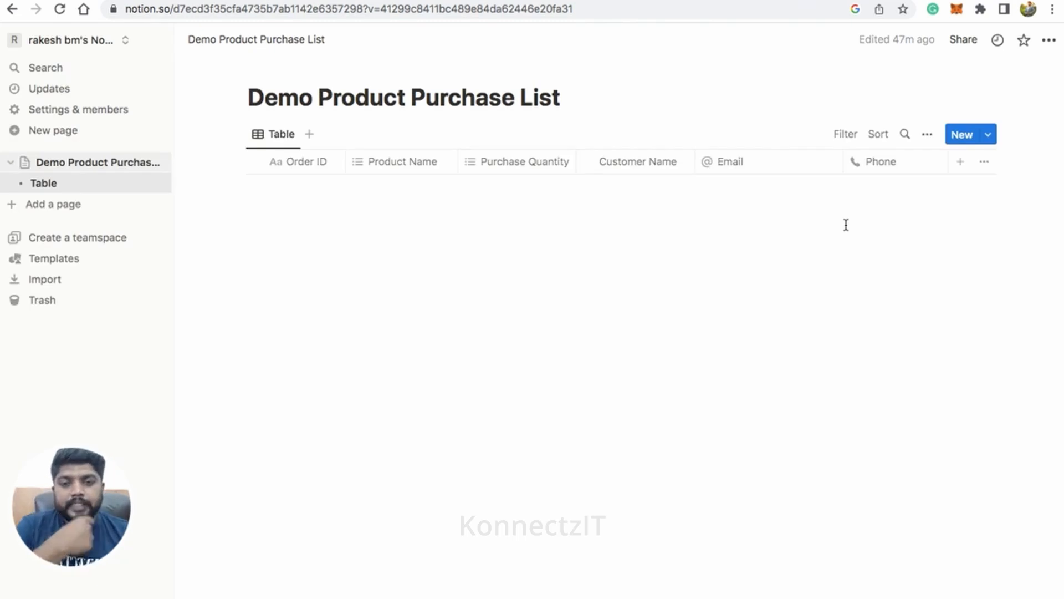
Step: Add the Kdemo connection to the Demo Product Purchase List page and confirm its access to all child pages
{"action": "left_click", "coordinate": [1048, 41]}
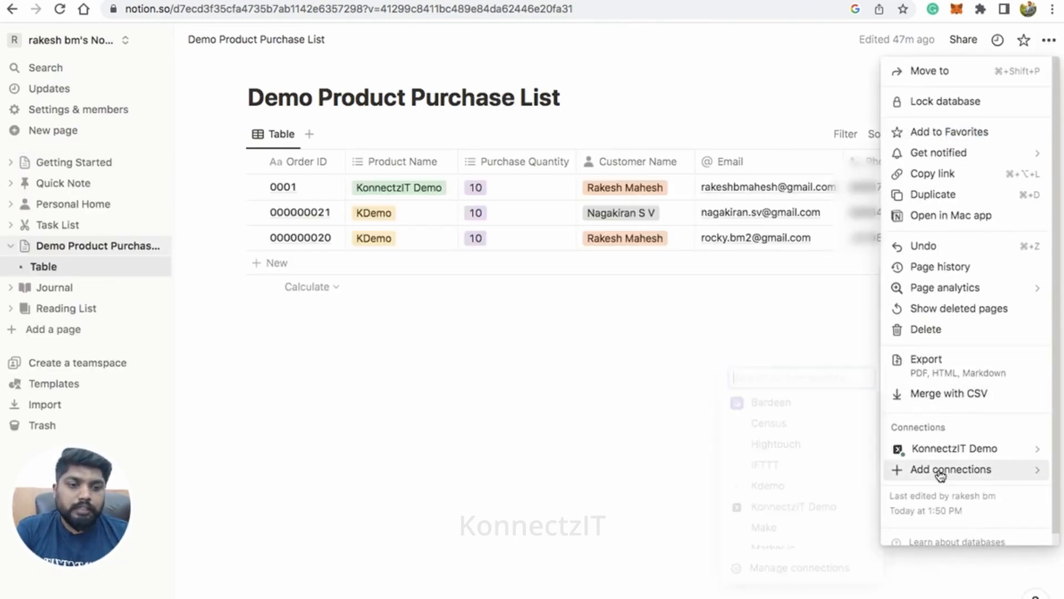
{"action": "left_click", "coordinate": [774, 488]}
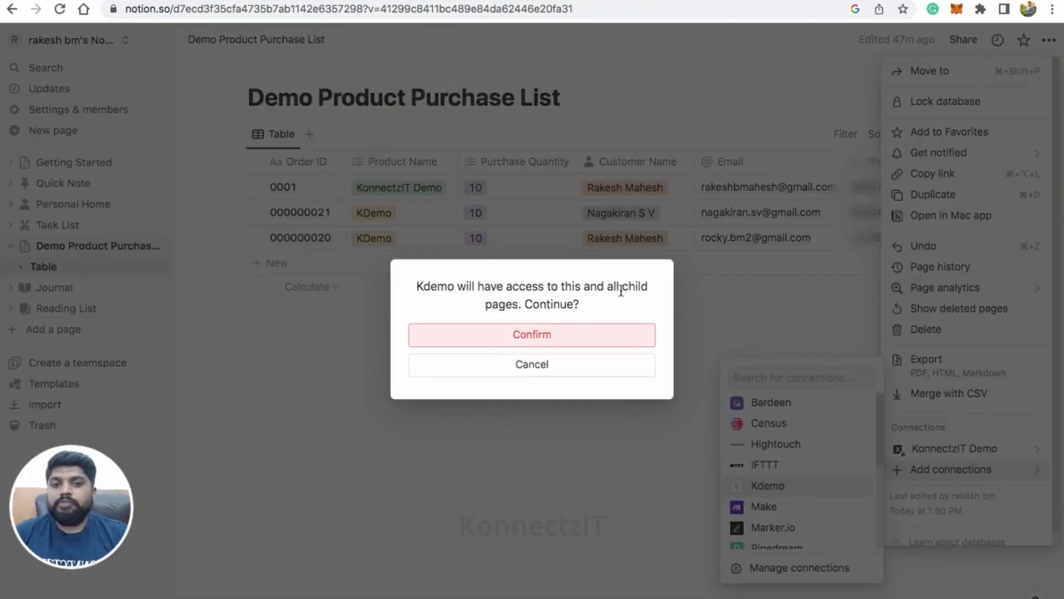
{"action": "left_click", "coordinate": [531, 339]}
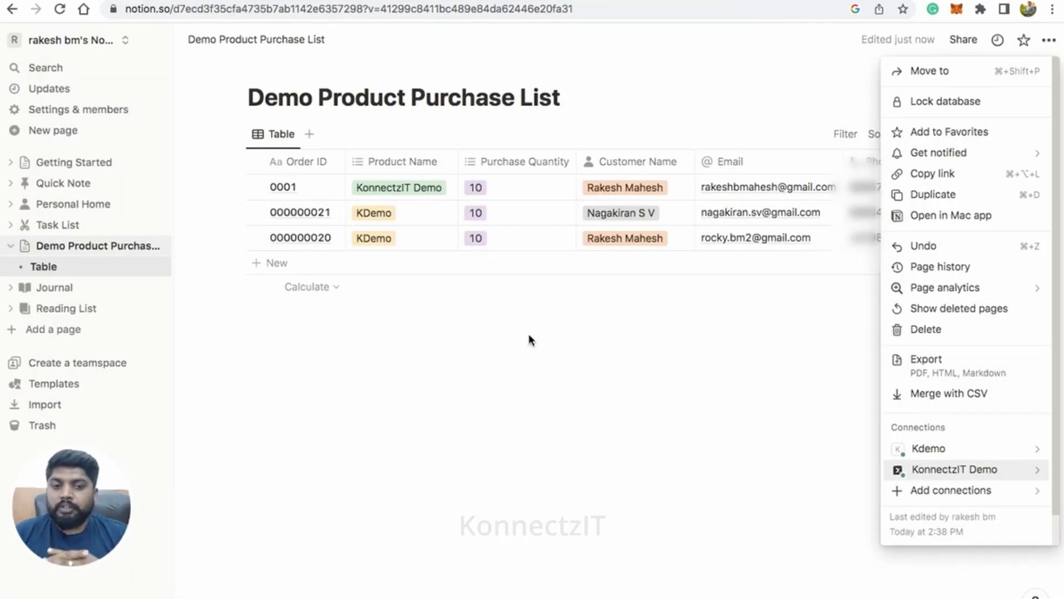
{"action": "left_click", "coordinate": [530, 338]}
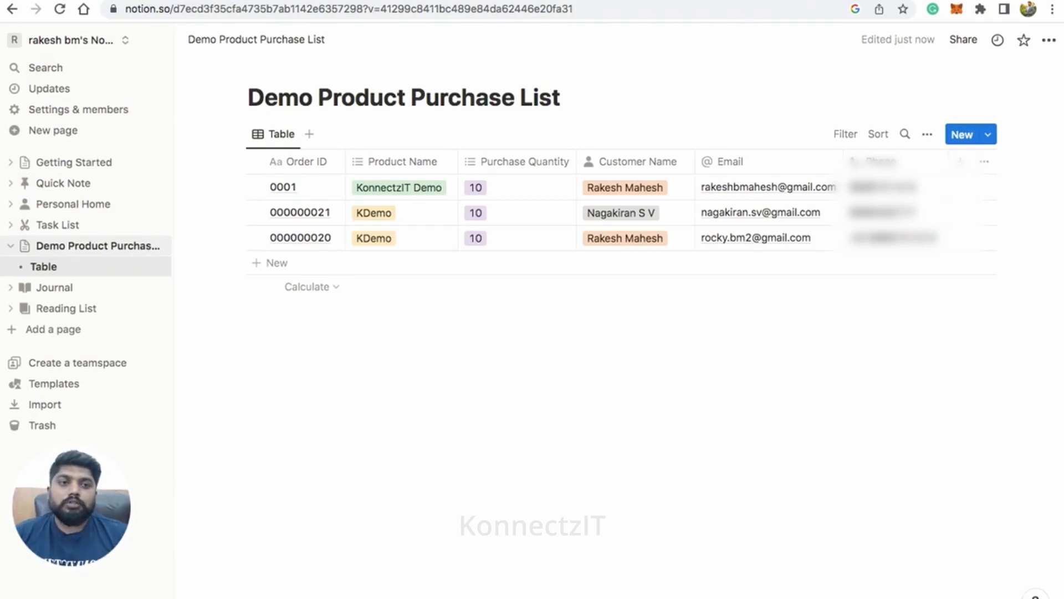
Step: Switch to KonnectzIT and create a new Konnectz named "Thrivecart to Notion Demo"
{"action": "left_click", "coordinate": [901, 0]}
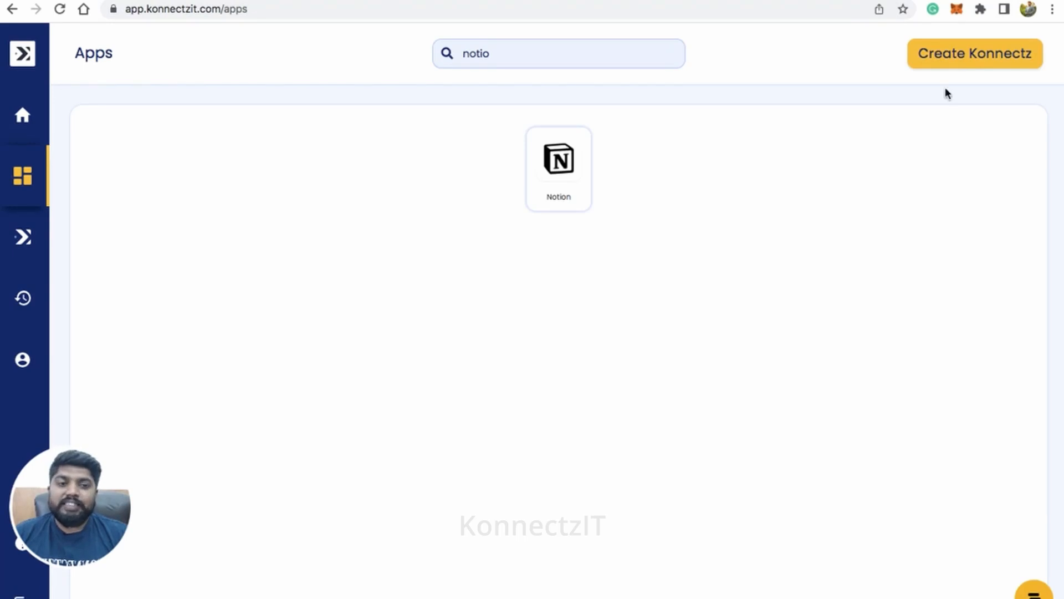
{"action": "left_click", "coordinate": [980, 55]}
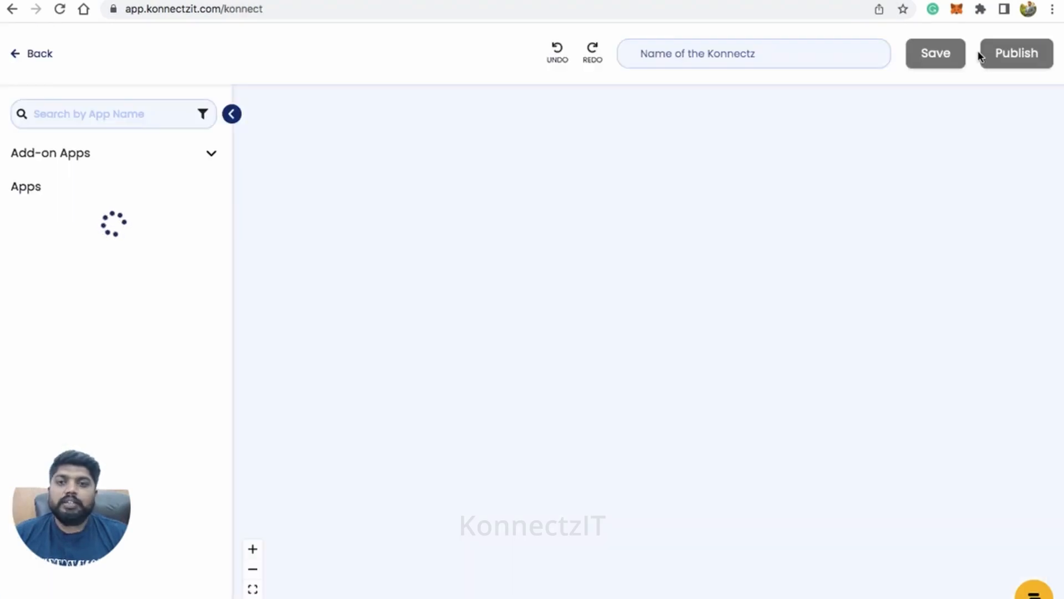
{"action": "left_click", "coordinate": [761, 52]}
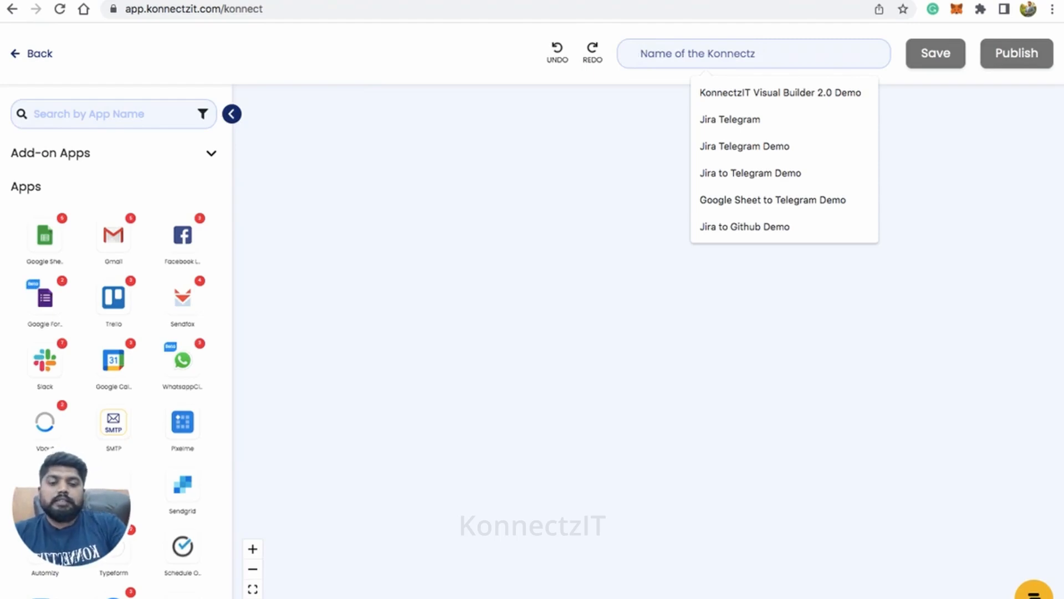
{"action": "type", "text": "Thrive"}
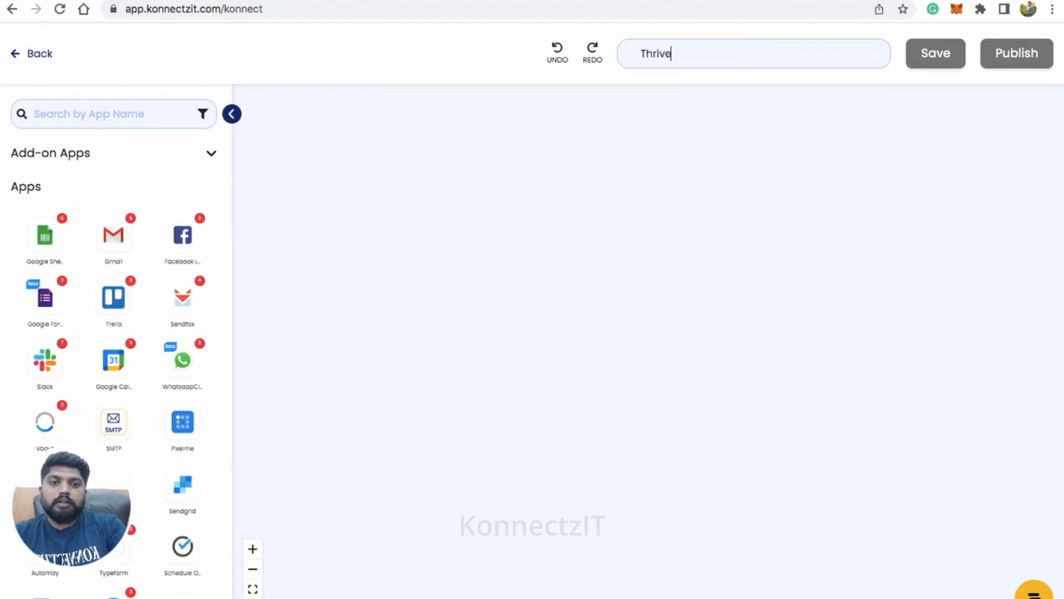
{"action": "type", "text": "cart to "}
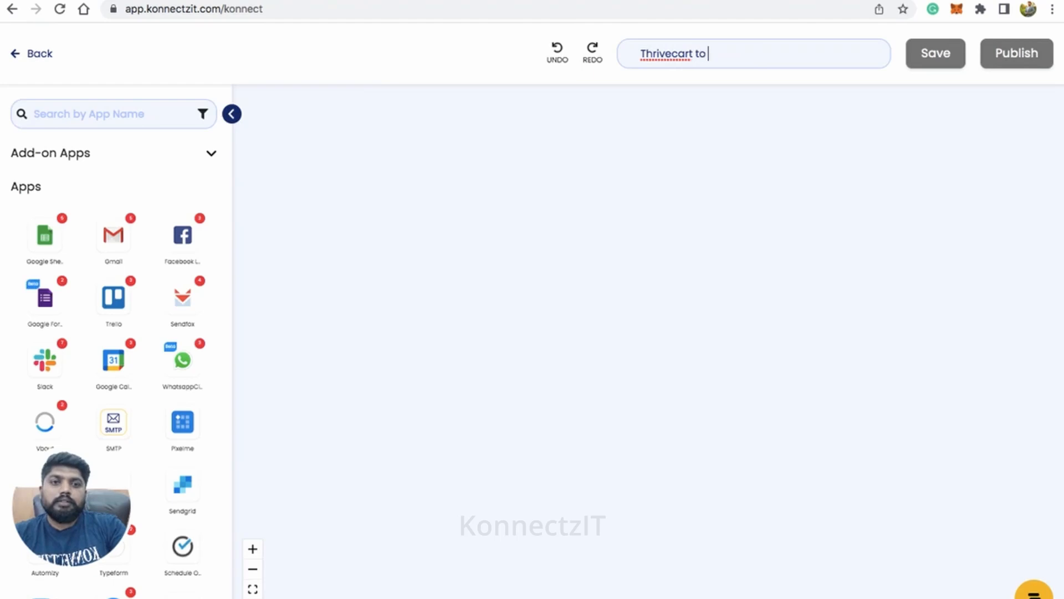
{"action": "type", "text": "Notion Demo"}
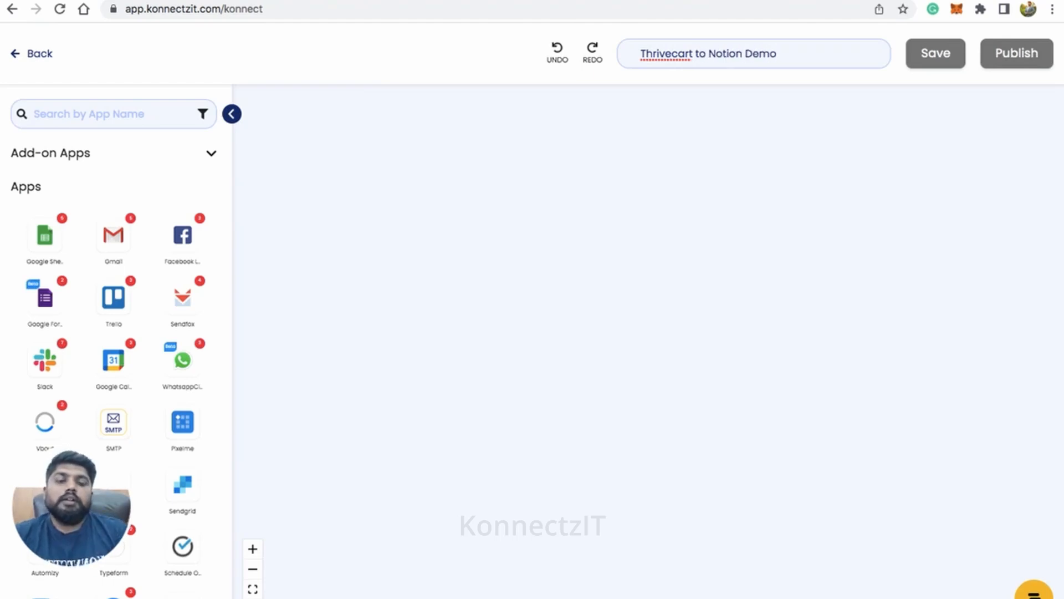
Step: Find ThriveCart by searching the apps for "thri" and place it on the workflow canvas with the app list collapsed
{"action": "left_click", "coordinate": [107, 113]}
{"action": "type", "text": "thr"}
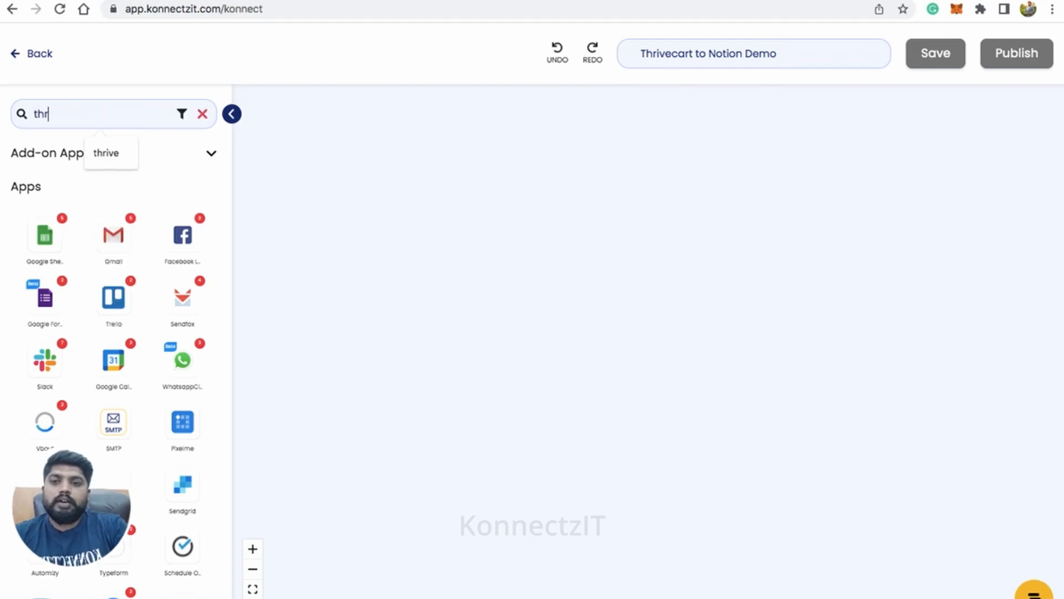
{"action": "type", "text": "i"}
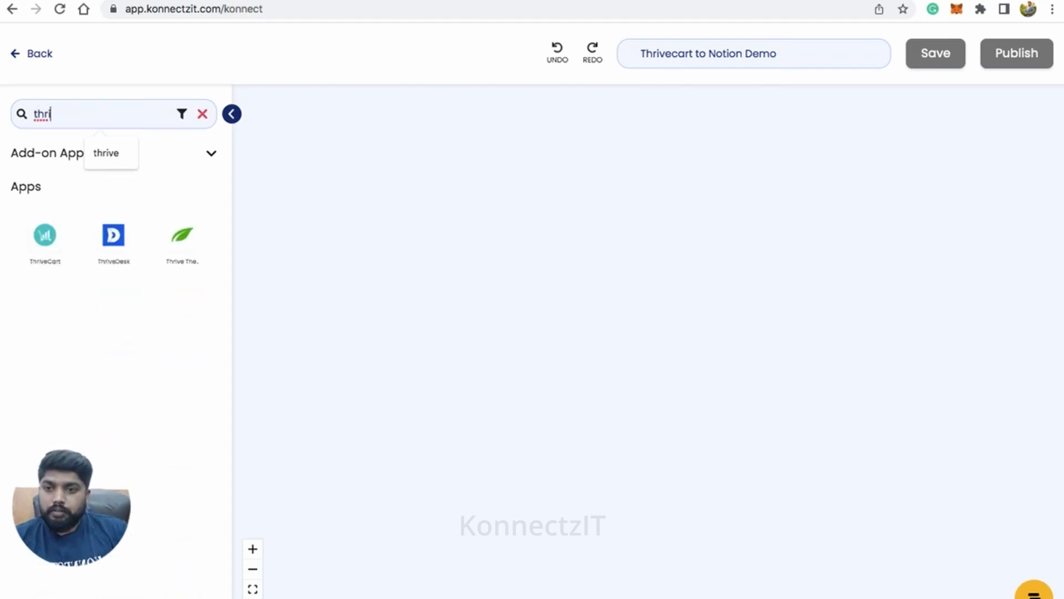
{"action": "left_click_drag", "start_coordinate": [54, 239], "coordinate": [321, 176]}
{"action": "left_click", "coordinate": [231, 114]}
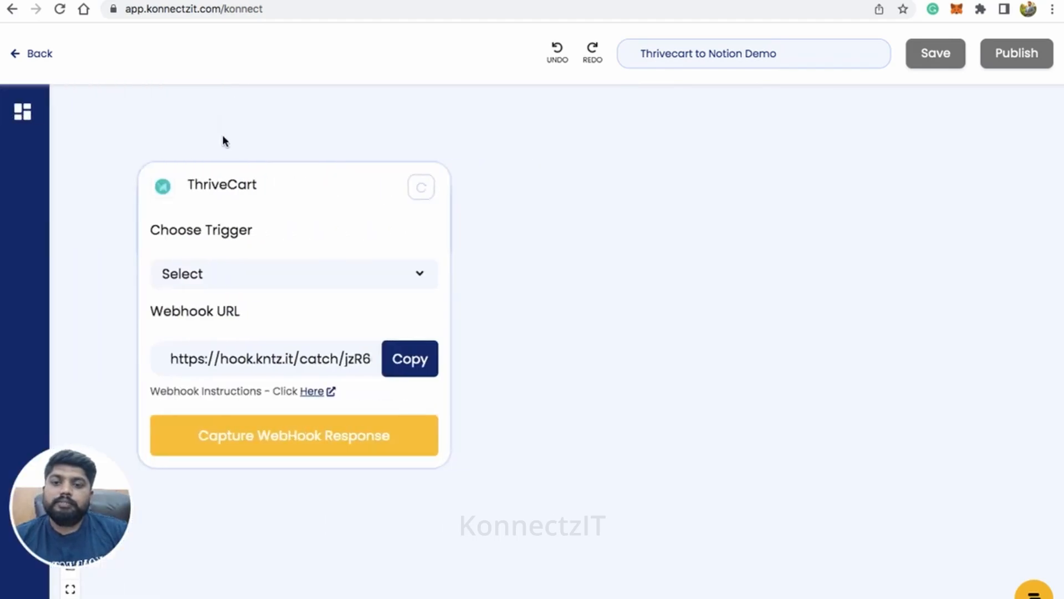
{"action": "left_click_drag", "start_coordinate": [306, 219], "coordinate": [356, 181]}
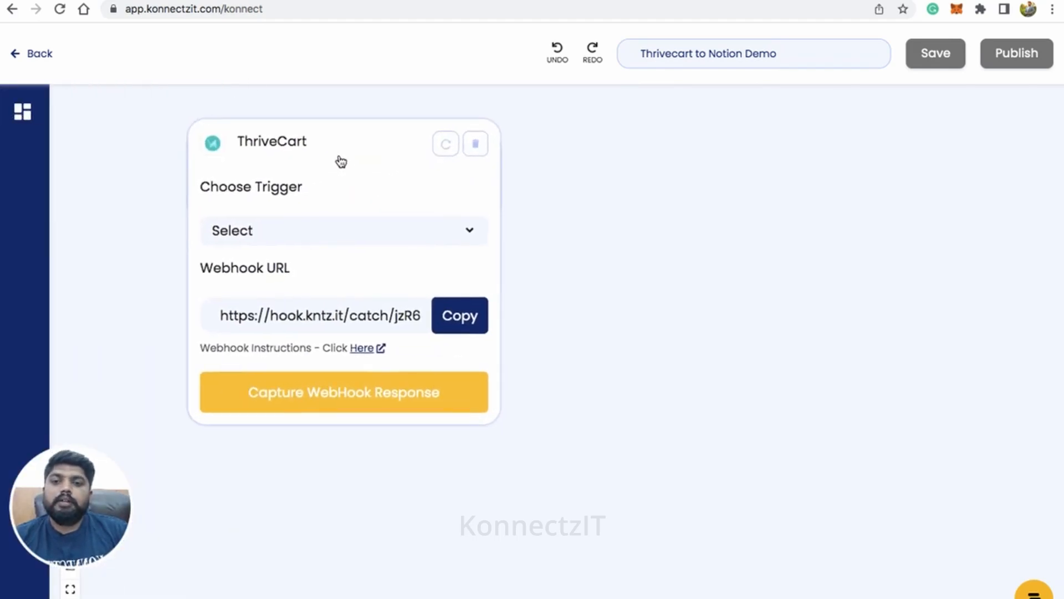
Step: Look through the available ThriveCart triggers and choose Order Success
{"action": "left_click", "coordinate": [380, 231]}
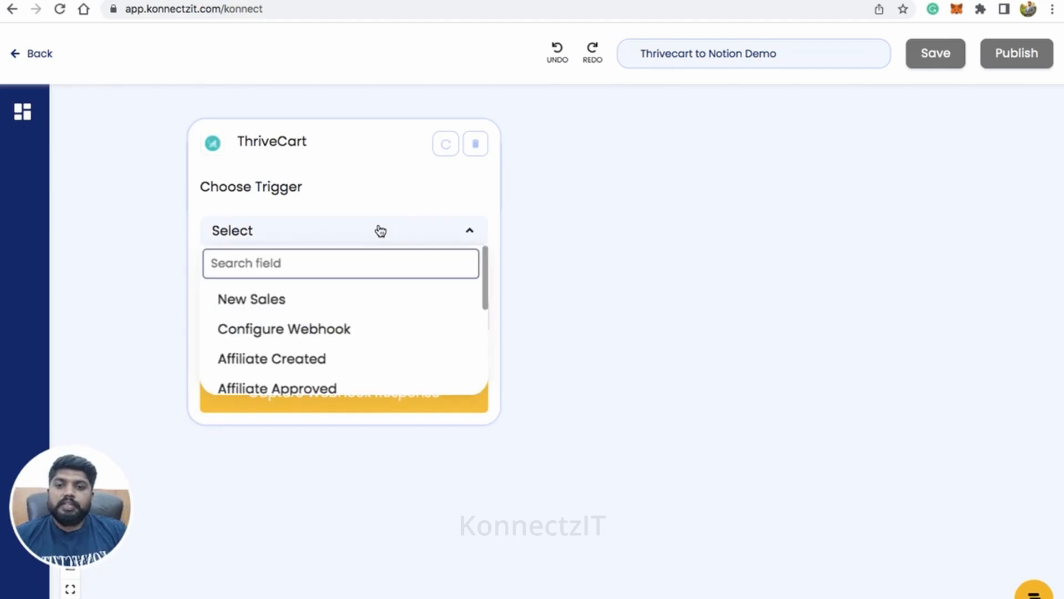
{"action": "scroll", "coordinate": [347, 317], "scroll_direction": "down", "scroll_amount": 1}
{"action": "scroll", "coordinate": [347, 317], "scroll_direction": "up", "scroll_amount": 2}
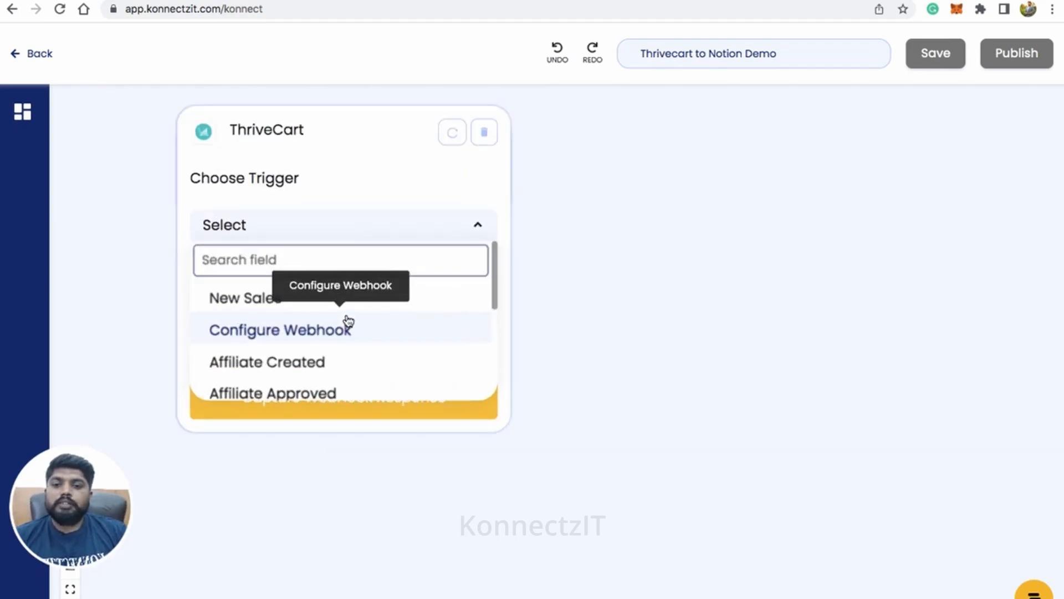
{"action": "left_click_drag", "start_coordinate": [494, 292], "coordinate": [499, 397]}
{"action": "left_click", "coordinate": [305, 366]}
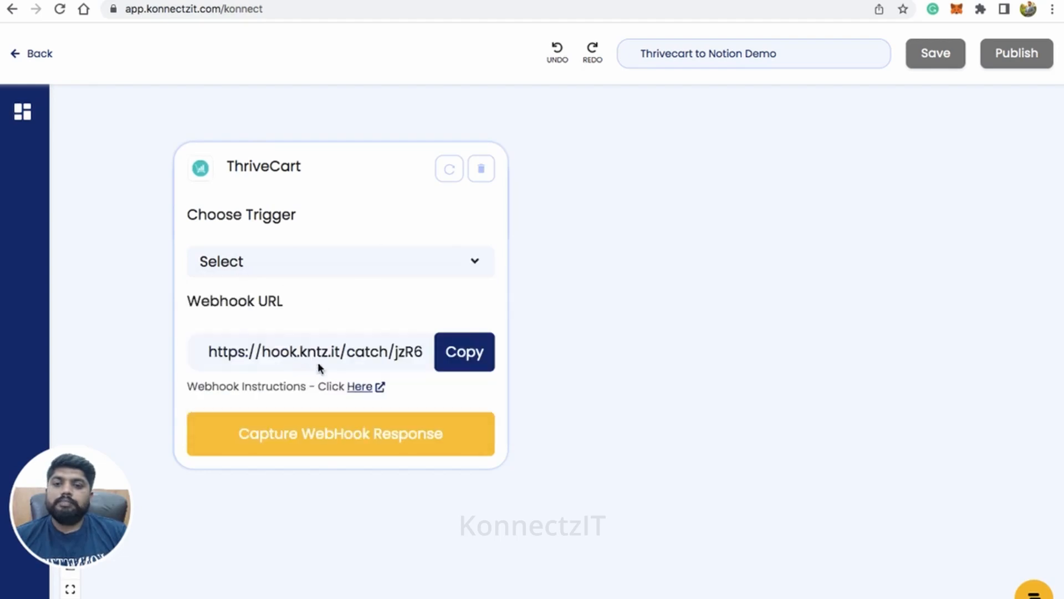
Step: Copy the ThriveCart trigger's webhook URL and read the webhook setup instructions
{"action": "left_click", "coordinate": [464, 355]}
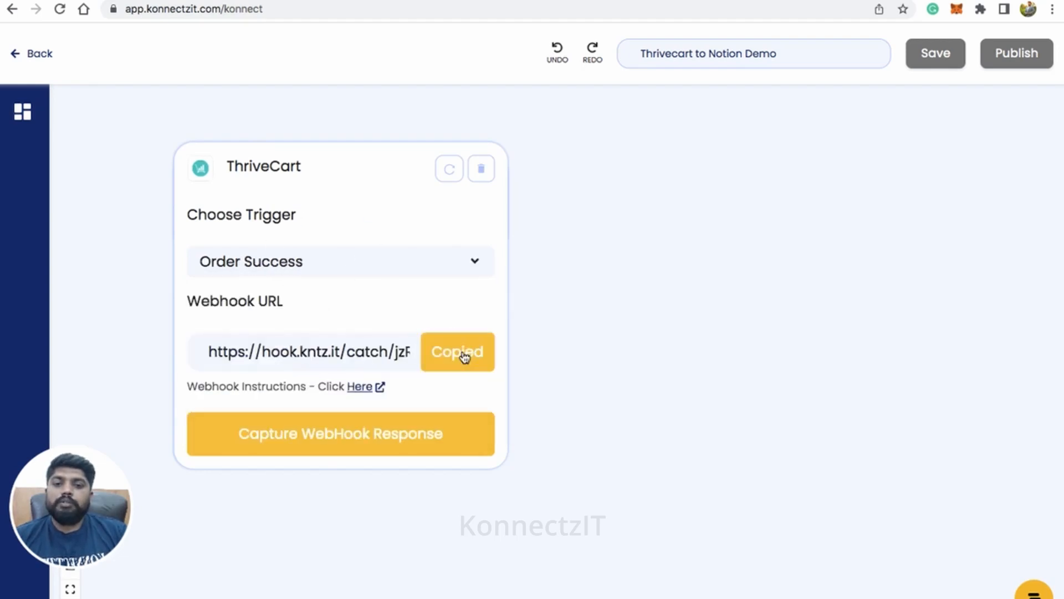
{"action": "left_click", "coordinate": [359, 387]}
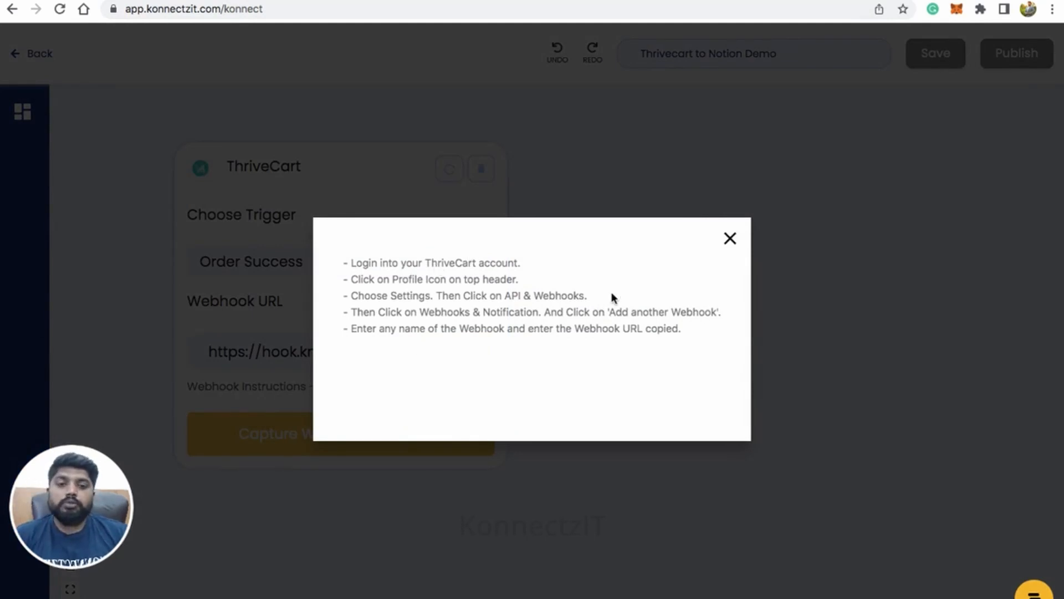
{"action": "left_click", "coordinate": [730, 239]}
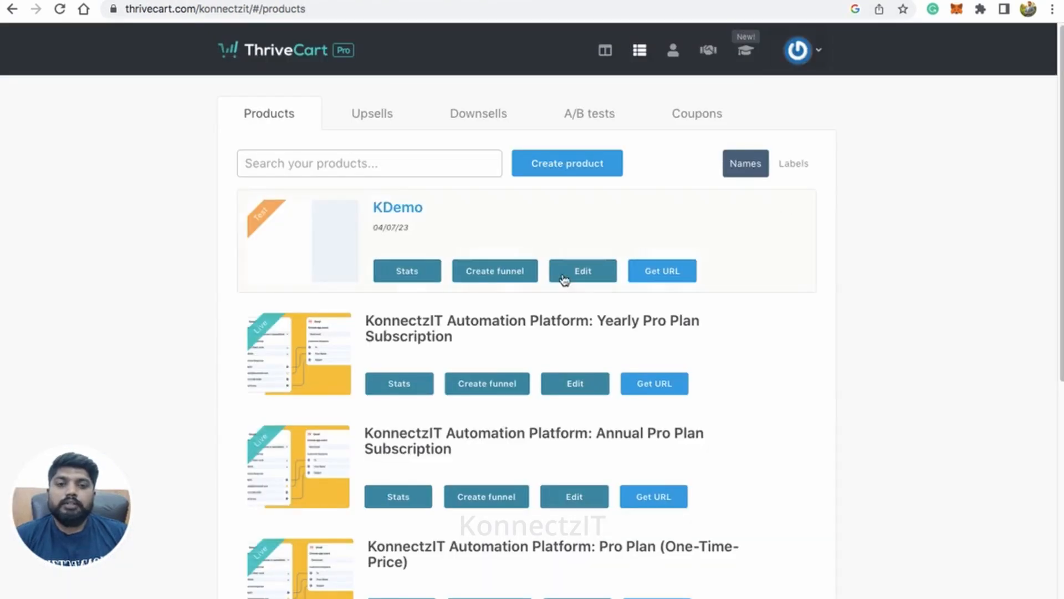
Step: Switch to ThriveCart and open the Webhooks & notifications page from the account's API & webhooks settings
{"action": "left_click", "coordinate": [819, 54]}
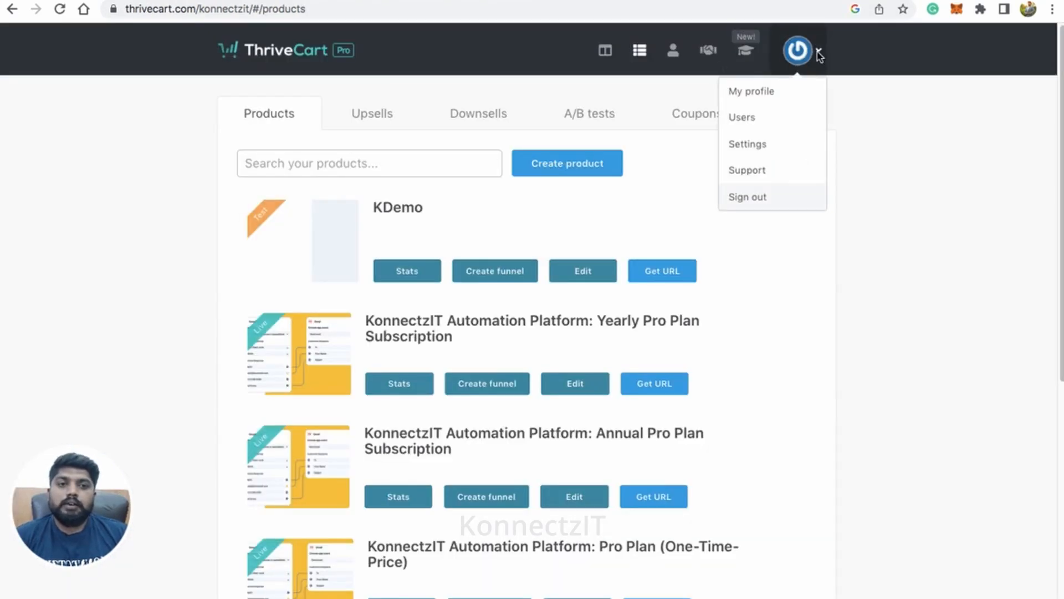
{"action": "left_click", "coordinate": [754, 145]}
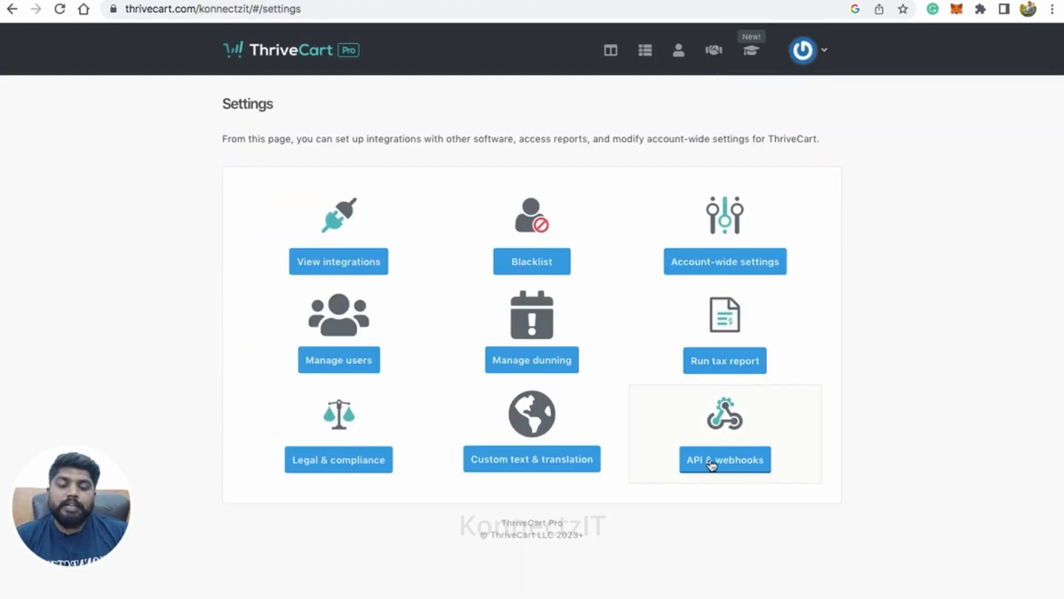
{"action": "left_click", "coordinate": [711, 465]}
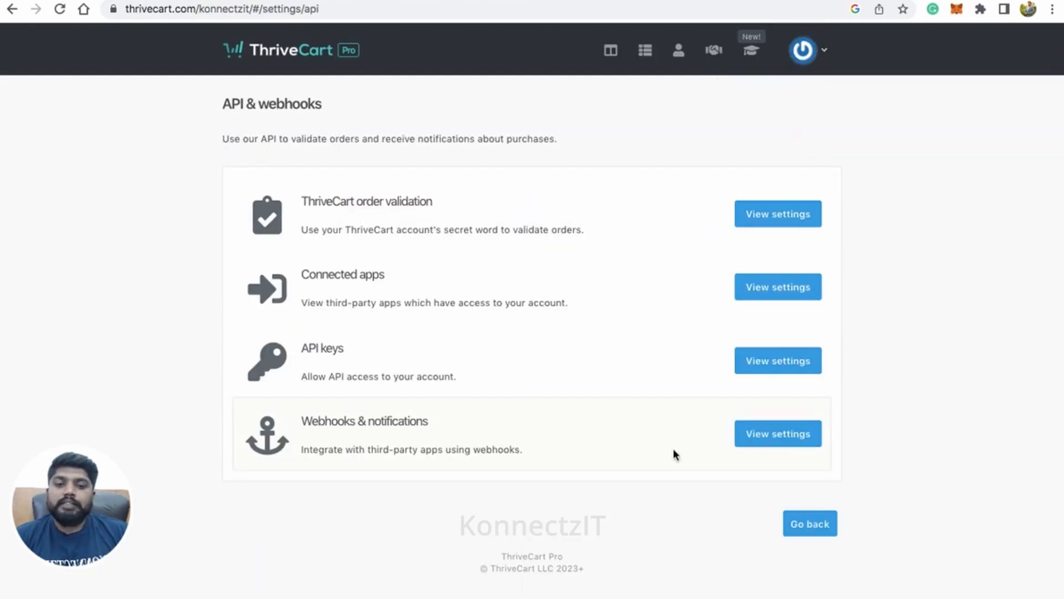
{"action": "left_click", "coordinate": [769, 436]}
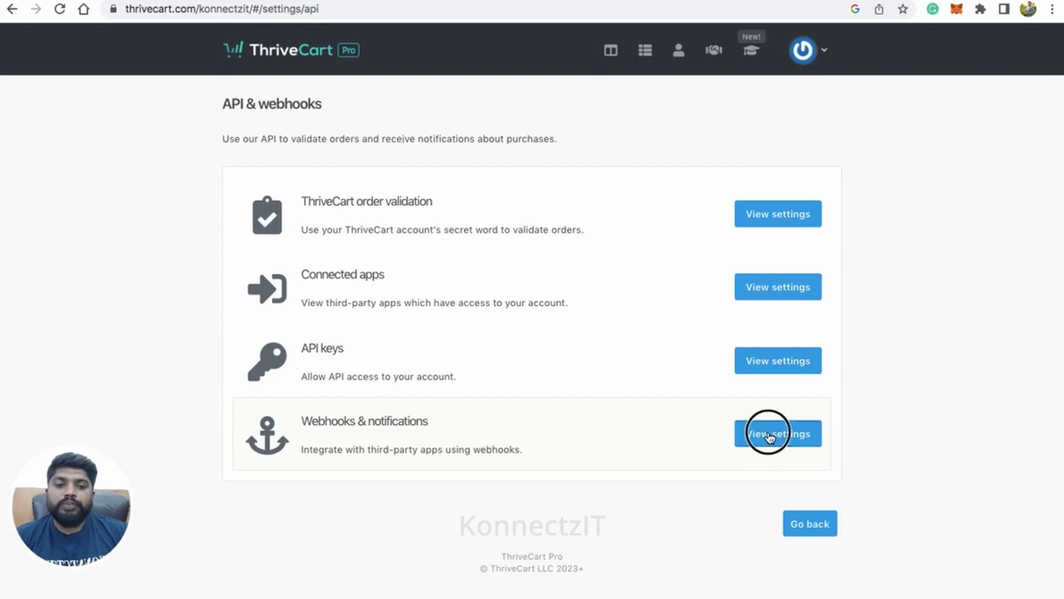
{"action": "left_click", "coordinate": [737, 420]}
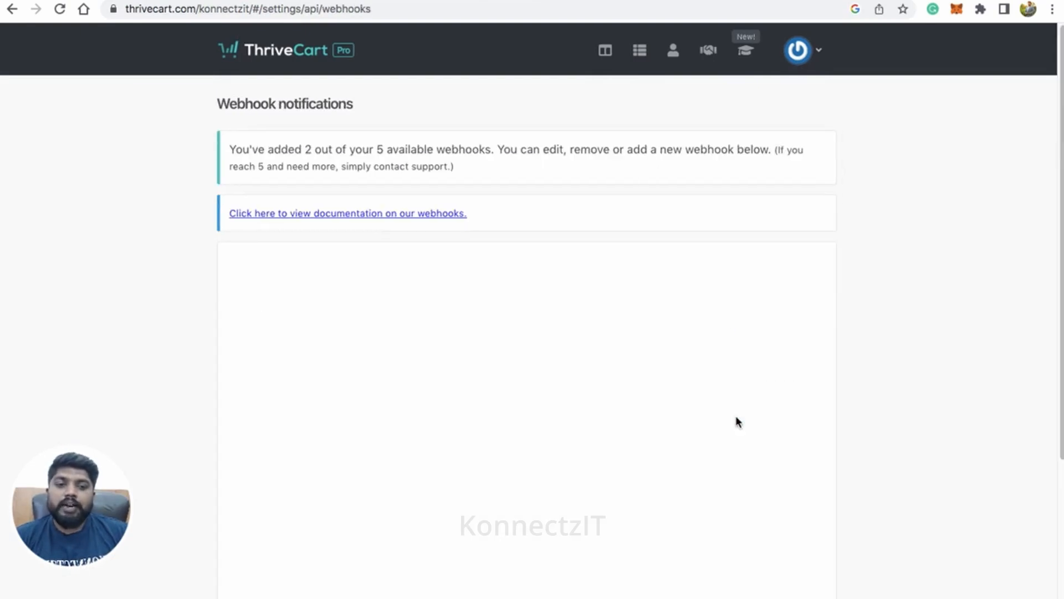
{"action": "scroll", "coordinate": [593, 411], "scroll_direction": "down", "scroll_amount": 5}
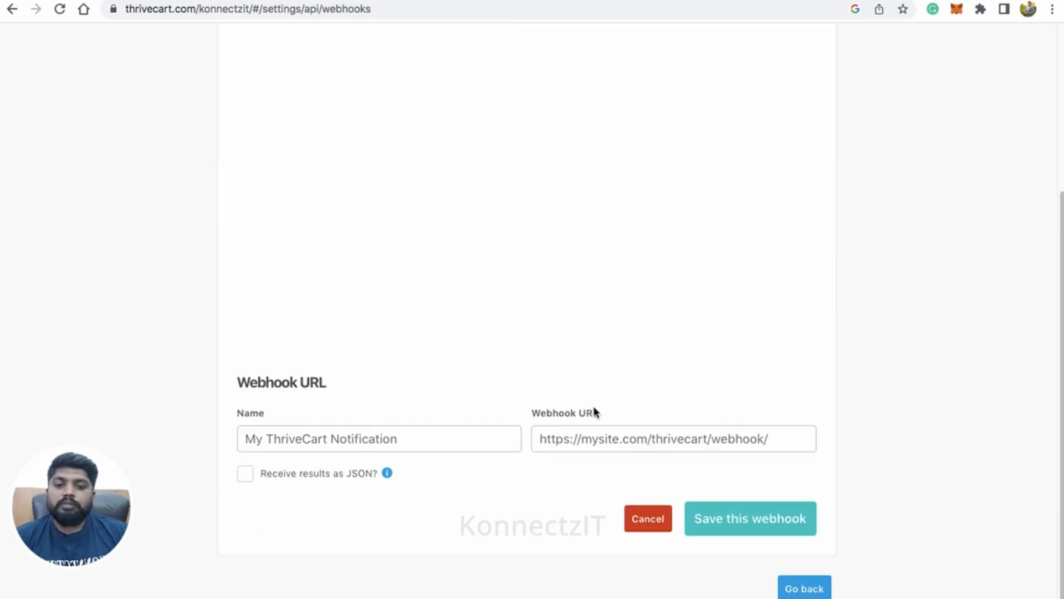
{"action": "left_click", "coordinate": [443, 432]}
{"action": "left_click", "coordinate": [398, 464]}
{"action": "left_click", "coordinate": [571, 430]}
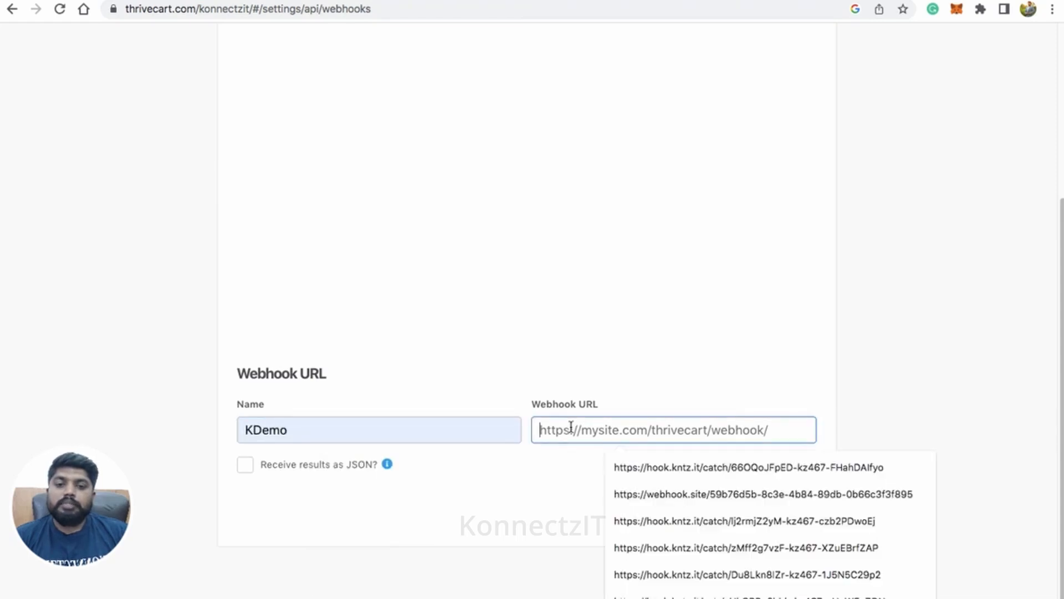
{"action": "left_click", "coordinate": [650, 506]}
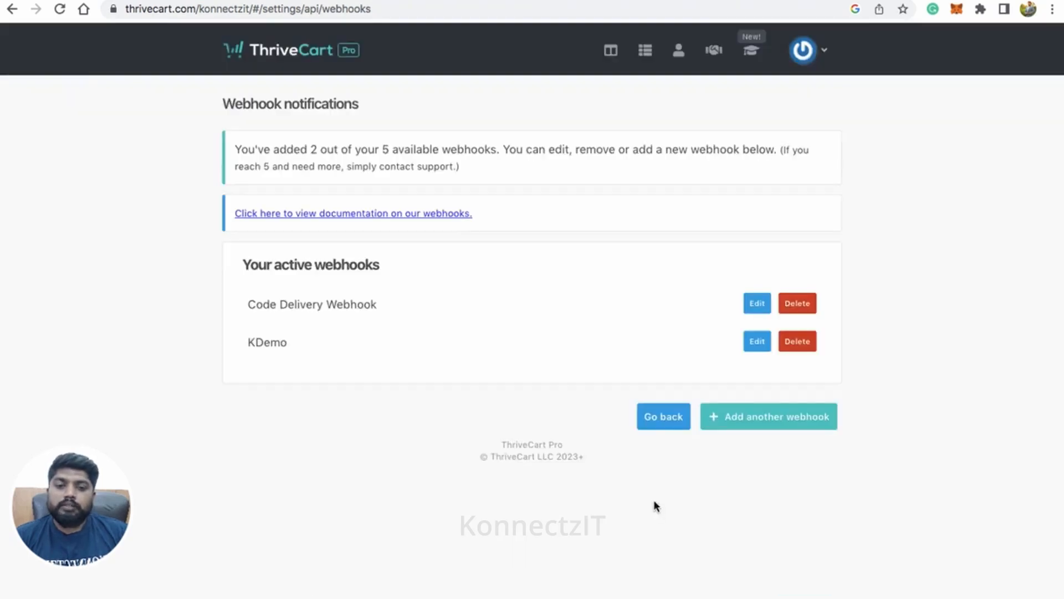
Step: Edit the existing KDemo webhook, replace its URL with the copied KonnectzIT webhook URL, and save it
{"action": "left_click", "coordinate": [757, 341]}
{"action": "scroll", "coordinate": [624, 429], "scroll_direction": "down", "scroll_amount": 5}
{"action": "left_click", "coordinate": [639, 418]}
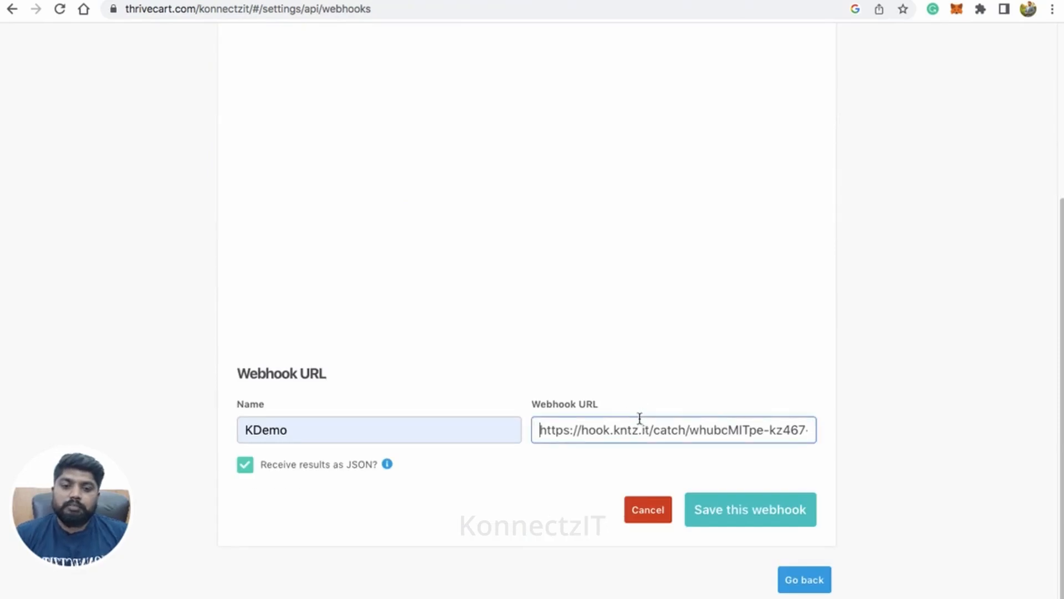
{"action": "key", "text": "super+a"}
{"action": "key", "text": "super+v"}
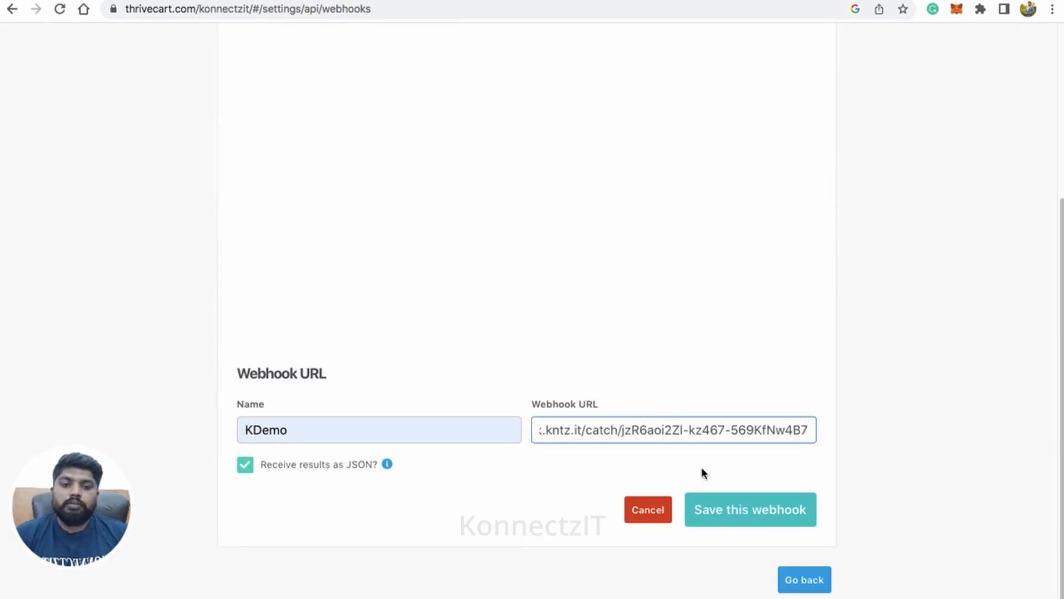
{"action": "left_click", "coordinate": [751, 510]}
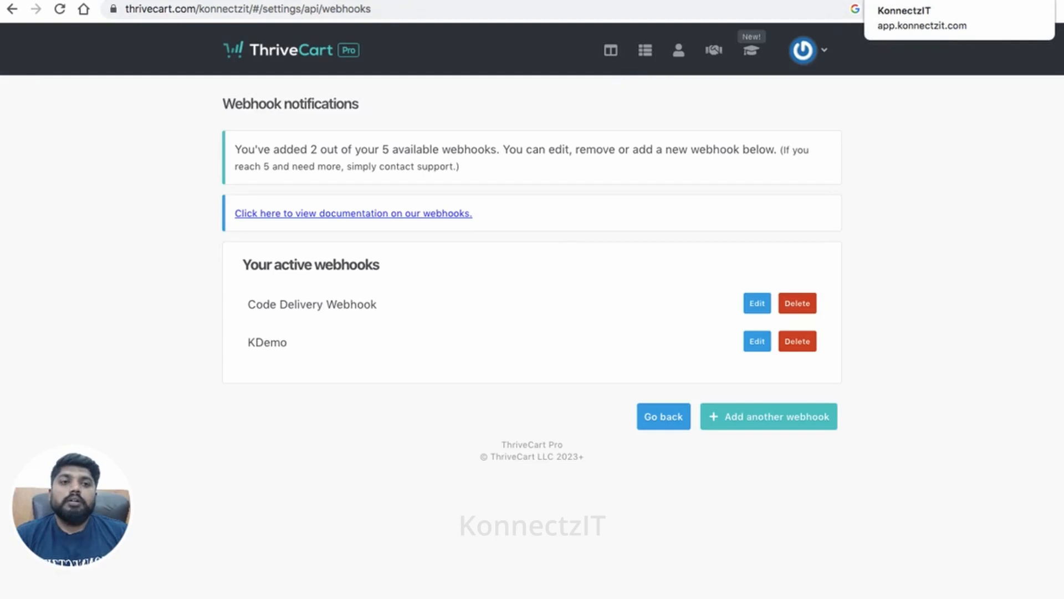
Step: Return to KonnectzIT and start capturing the webhook response for the ThriveCart trigger
{"action": "left_click", "coordinate": [909, 0]}
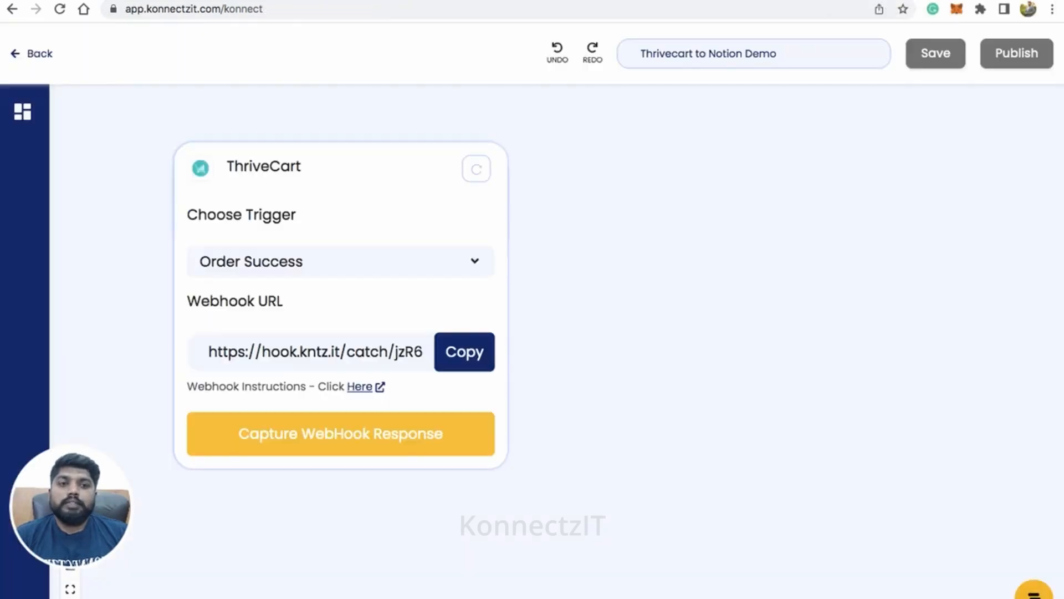
{"action": "left_click", "coordinate": [388, 447]}
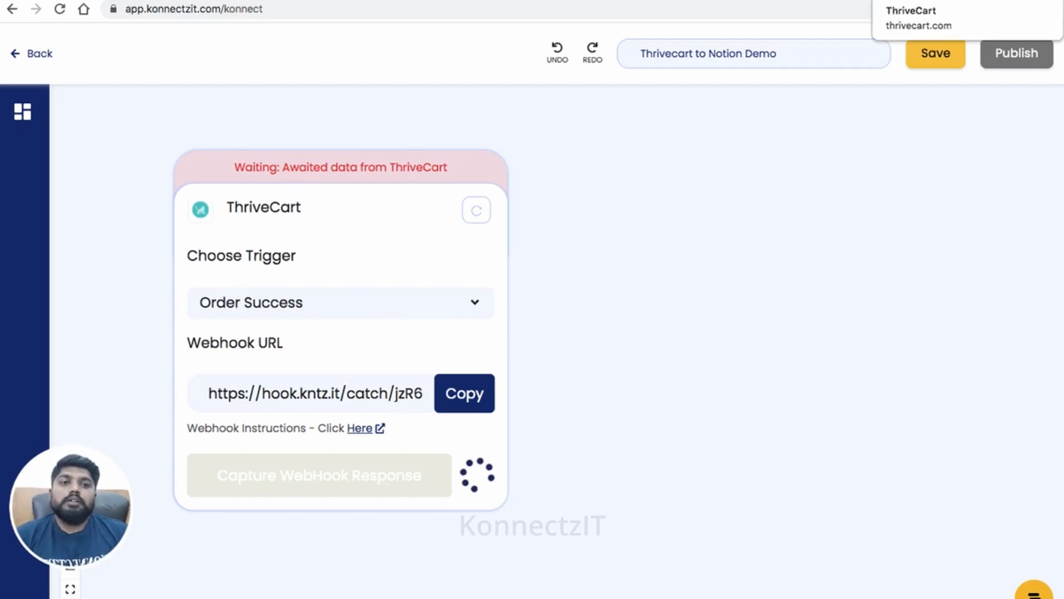
Step: Switch to ThriveCart's product list and go to the checkout page of the KDemo product
{"action": "left_click", "coordinate": [931, 1]}
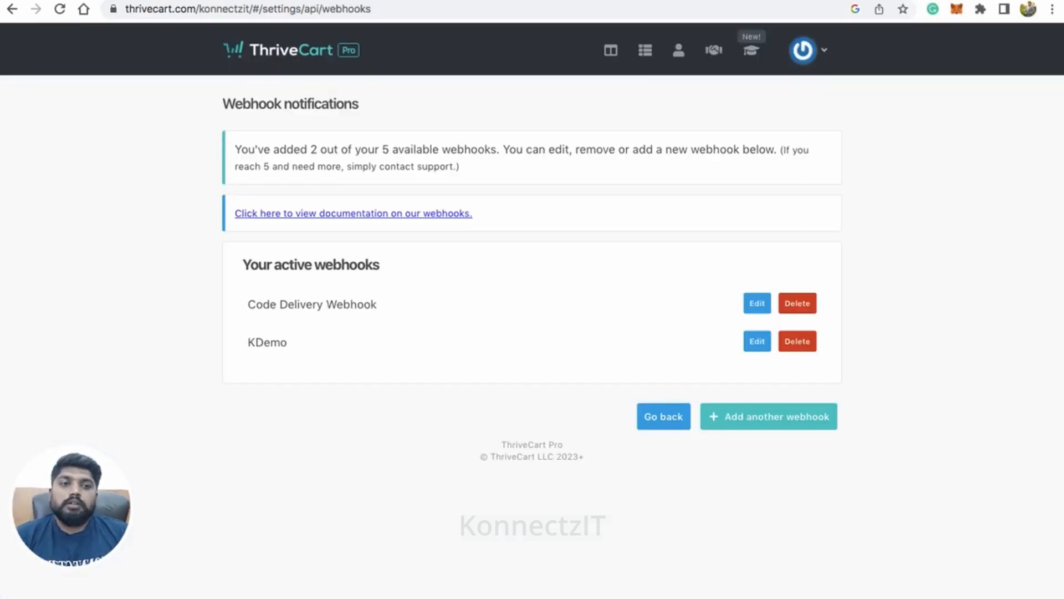
{"action": "left_click", "coordinate": [649, 65]}
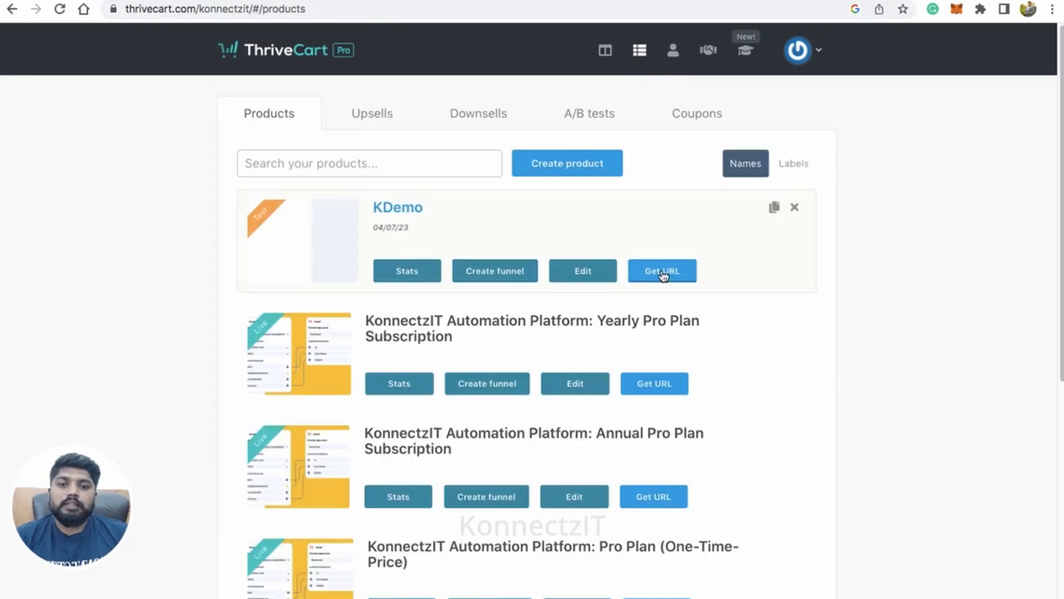
{"action": "left_click", "coordinate": [904, 1]}
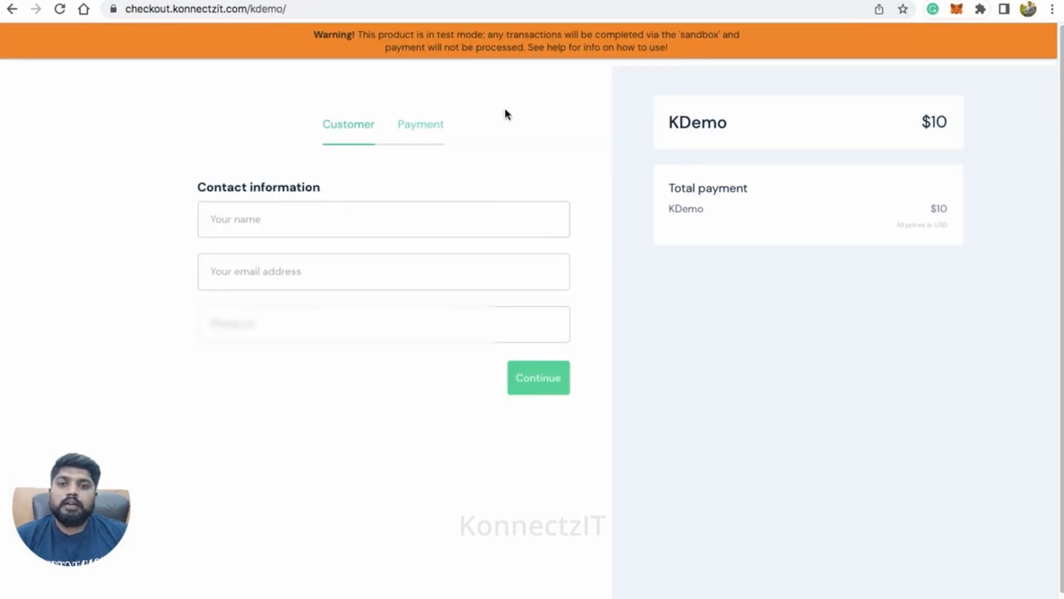
Step: Fill in the customer's full name, email address and phone number on the KDemo checkout and continue to payment
{"action": "left_click", "coordinate": [405, 210]}
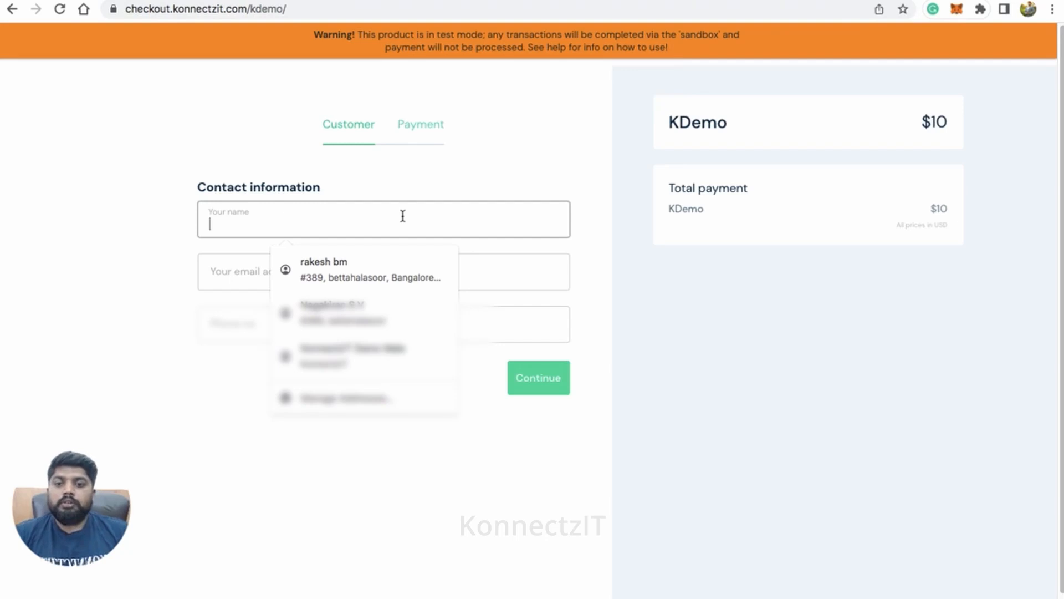
{"action": "type", "text": "John Doe"}
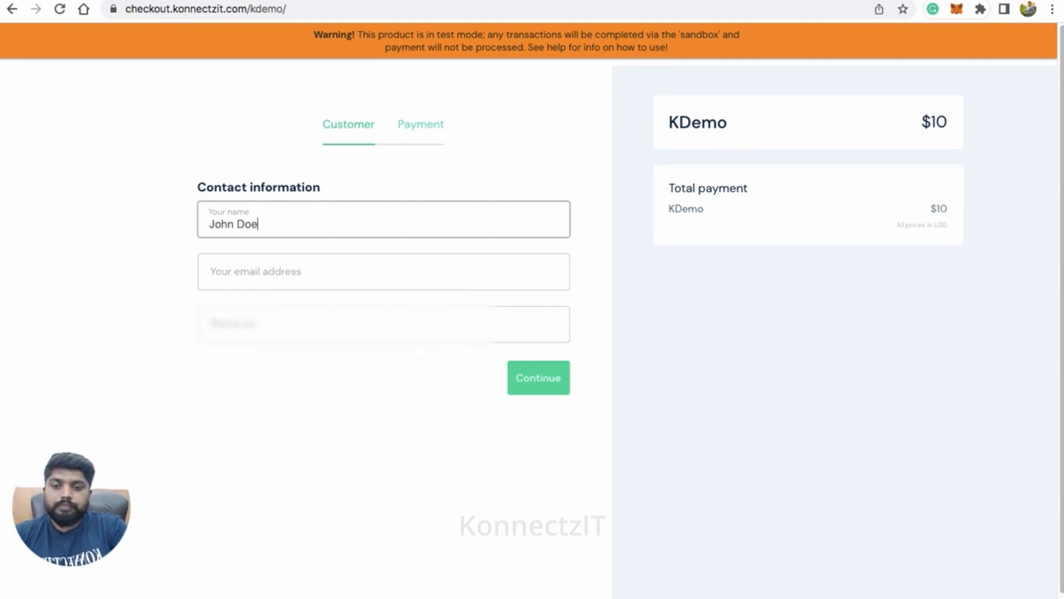
{"action": "key", "text": "Tab"}
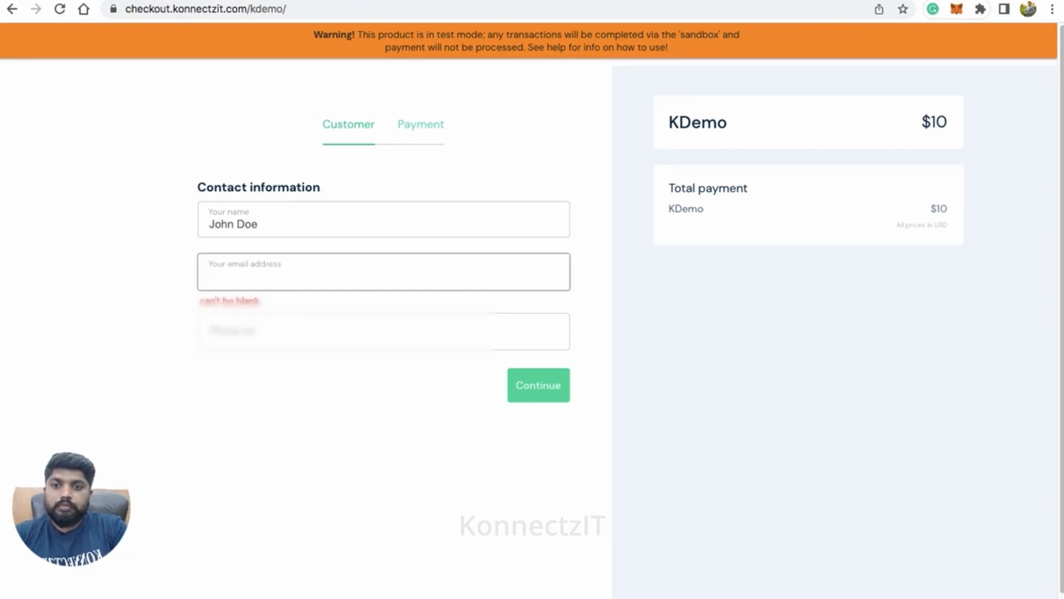
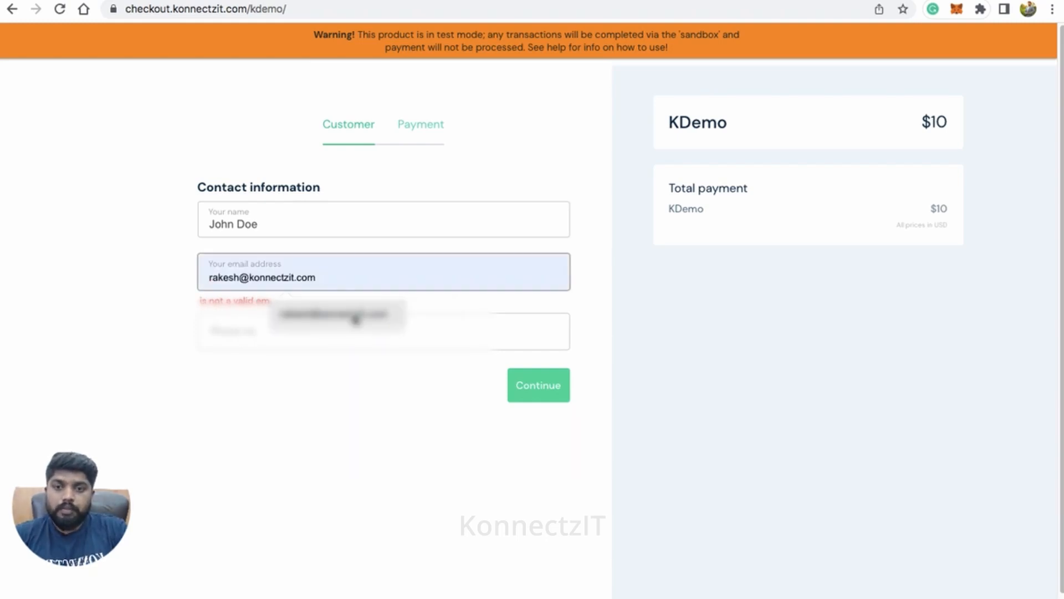
{"action": "left_click", "coordinate": [351, 314]}
{"action": "left_click", "coordinate": [329, 323]}
{"action": "type", "text": "988"}
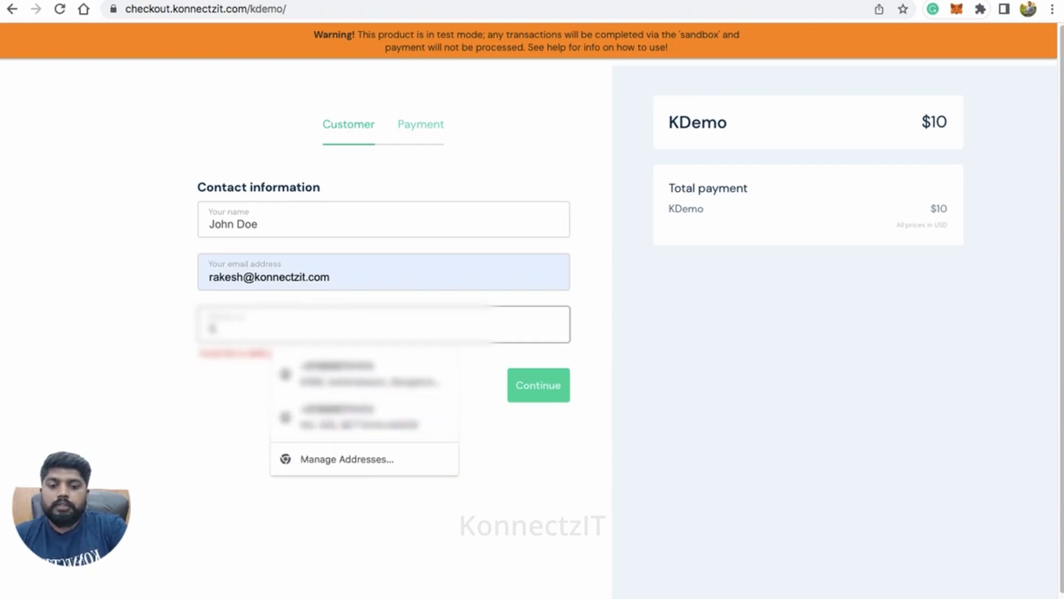
{"action": "type", "text": "66"}
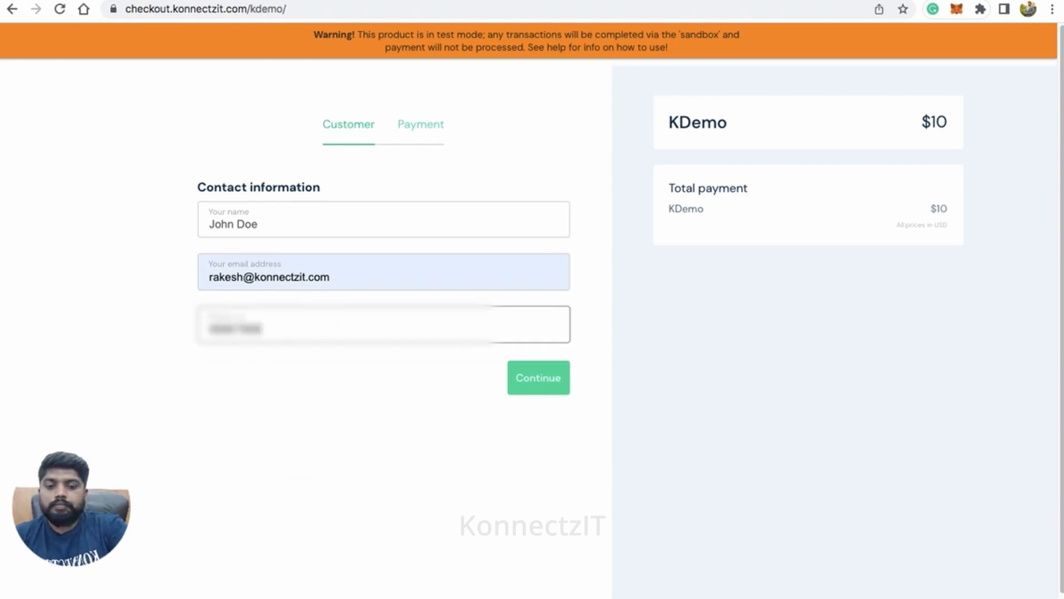
{"action": "left_click", "coordinate": [525, 388]}
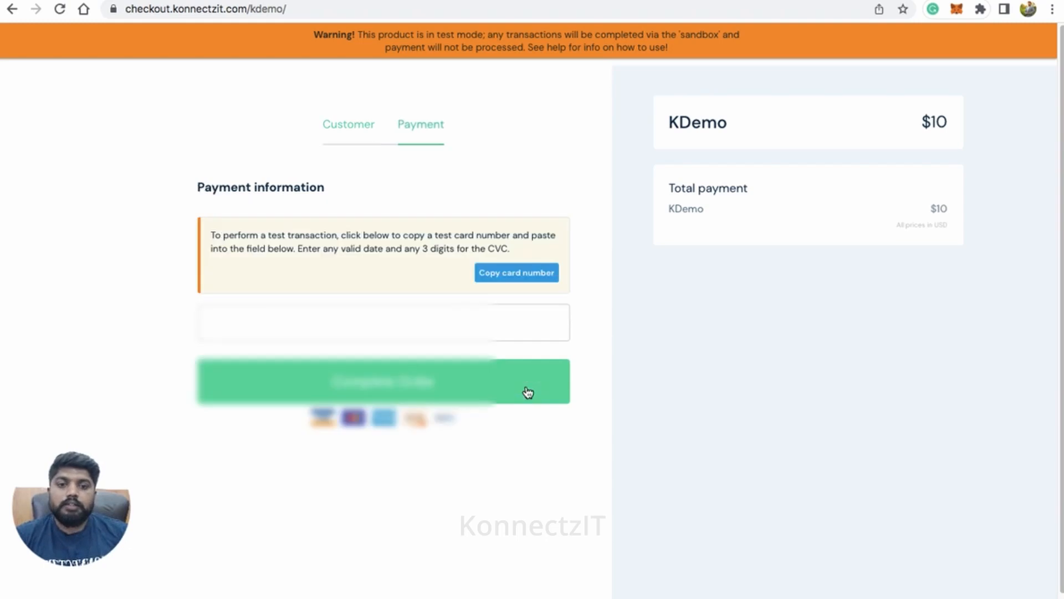
Step: Fill in the test card number, expiry date and CVC on the KDemo checkout and complete the order
{"action": "left_click", "coordinate": [411, 318]}
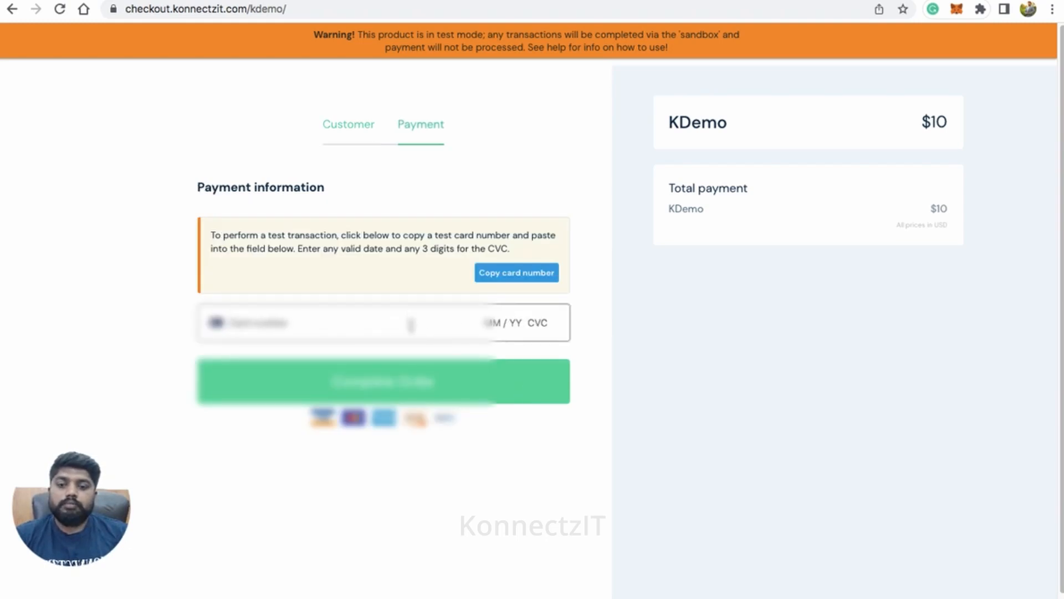
{"action": "left_click", "coordinate": [433, 362]}
{"action": "left_click", "coordinate": [545, 324]}
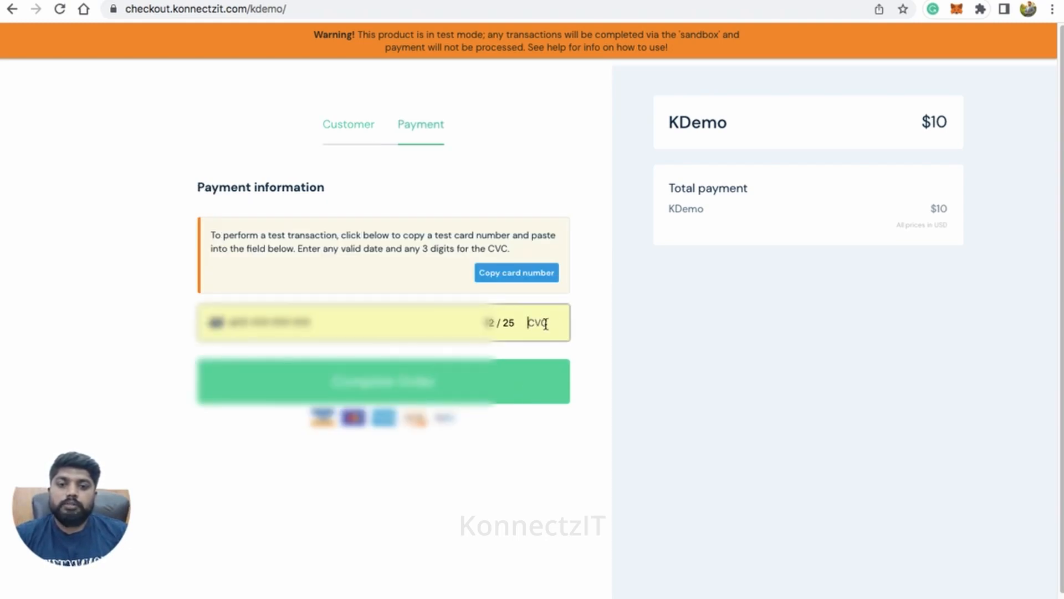
{"action": "type", "text": "455"}
{"action": "left_click", "coordinate": [488, 392]}
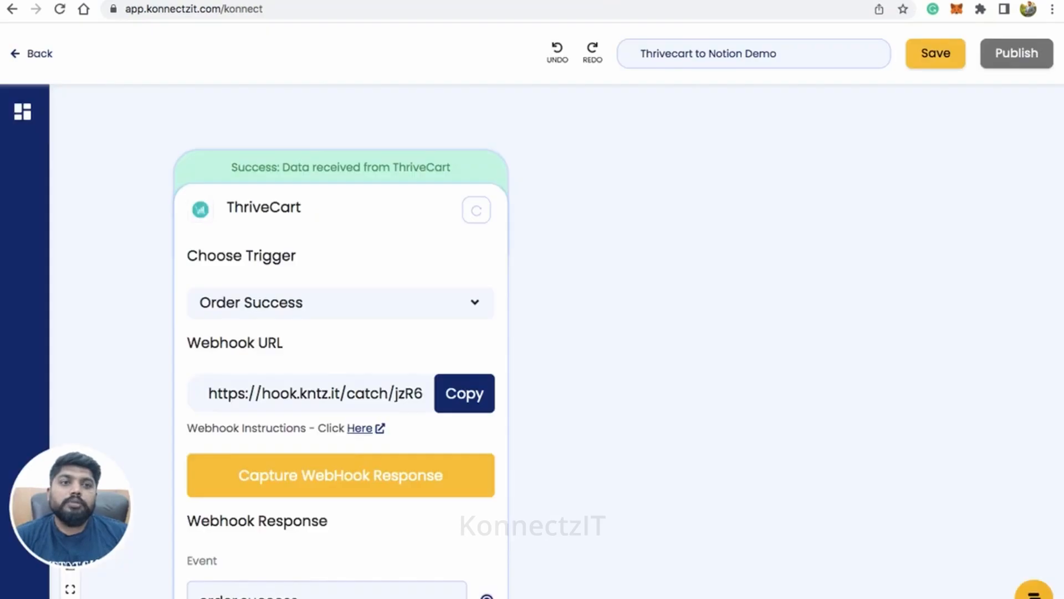
Step: Return to the KonnectzIT workflow and open the list of captured response fields for the ThriveCart trigger
{"action": "scroll", "coordinate": [529, 301], "scroll_direction": "down", "scroll_amount": 5}
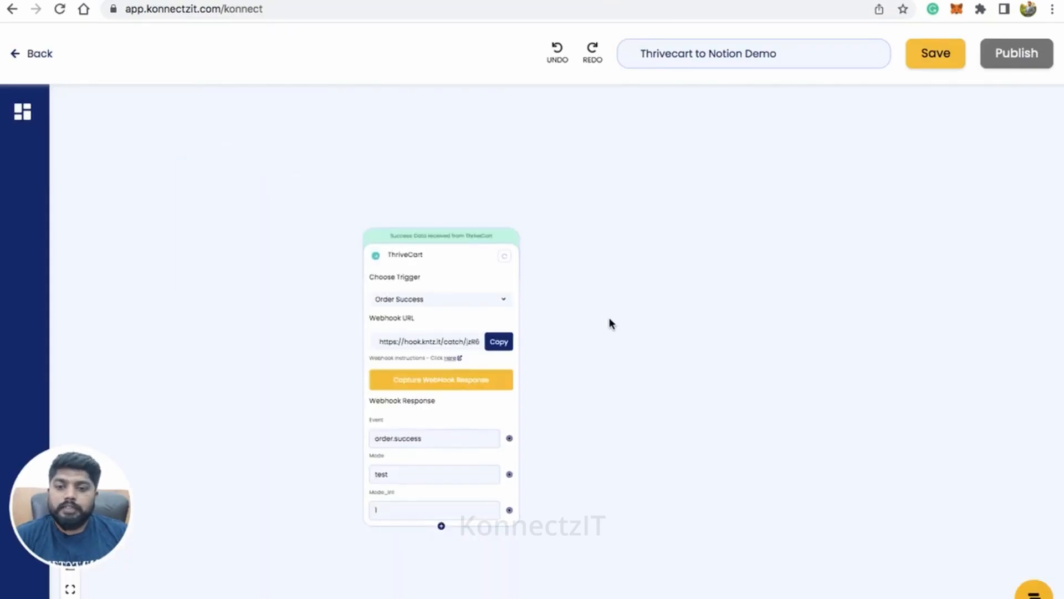
{"action": "scroll", "coordinate": [610, 324], "scroll_direction": "up", "scroll_amount": 2}
{"action": "scroll", "coordinate": [610, 323], "scroll_direction": "up", "scroll_amount": 1}
{"action": "scroll", "coordinate": [552, 293], "scroll_direction": "up", "scroll_amount": 4}
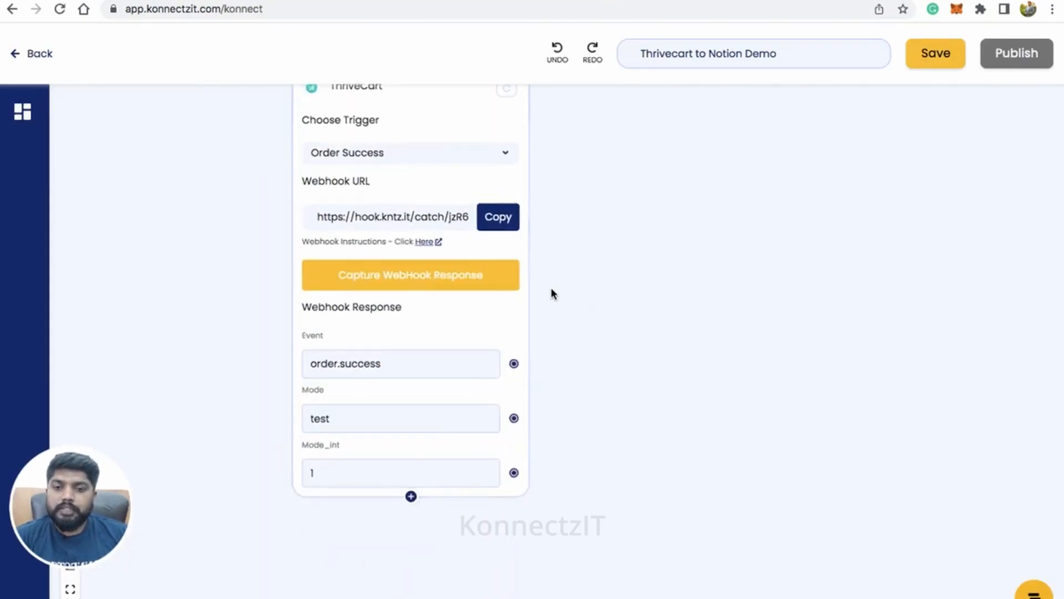
{"action": "scroll", "coordinate": [552, 293], "scroll_direction": "down", "scroll_amount": 3}
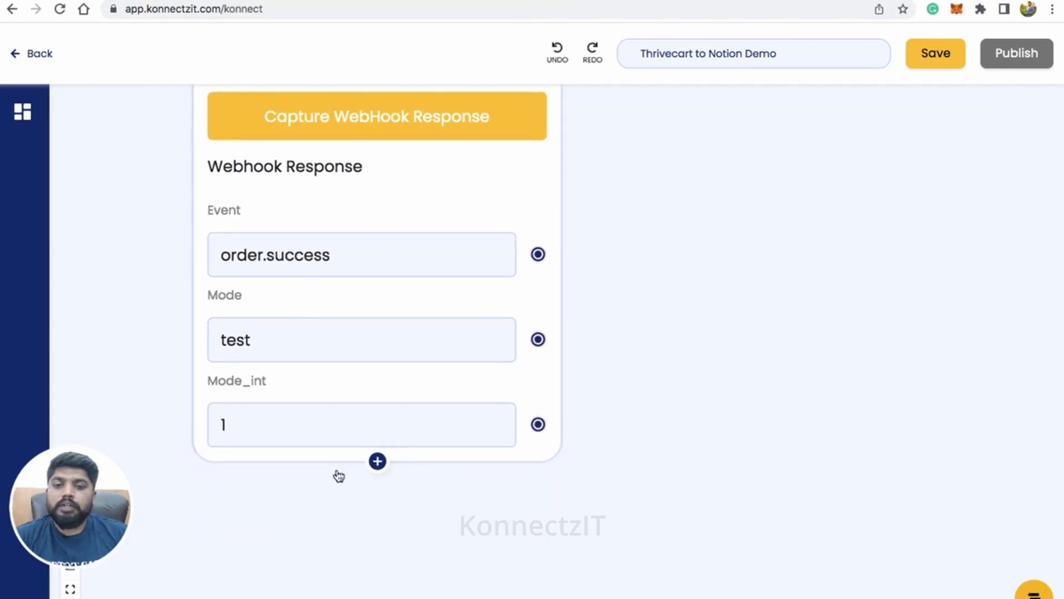
{"action": "left_click", "coordinate": [377, 461]}
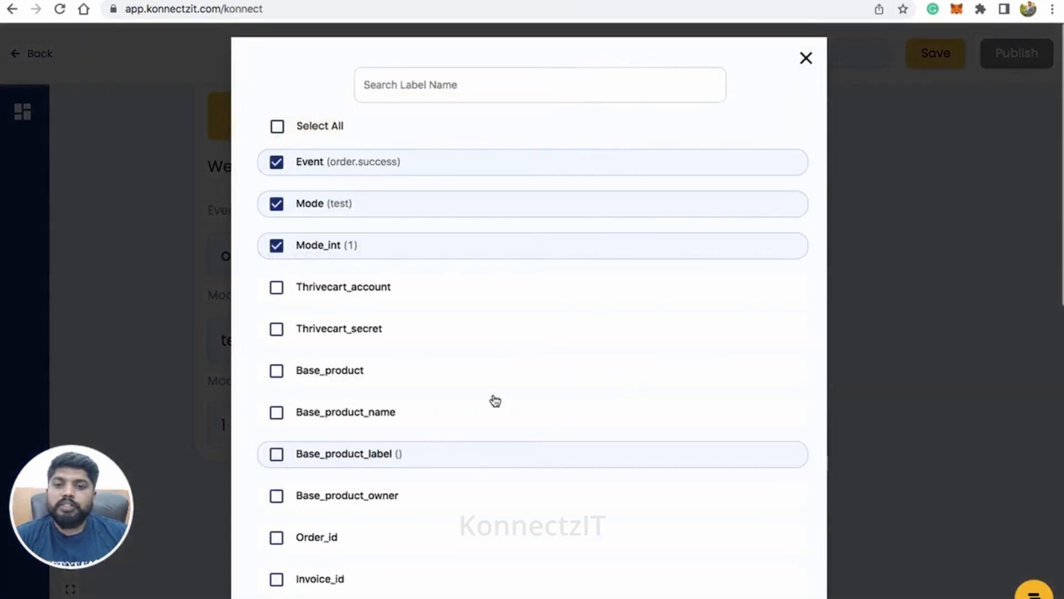
Step: Expand the Customer group and include its Name, Email and Contactno fields in the webhook response
{"action": "scroll", "coordinate": [519, 361], "scroll_direction": "down", "scroll_amount": 6}
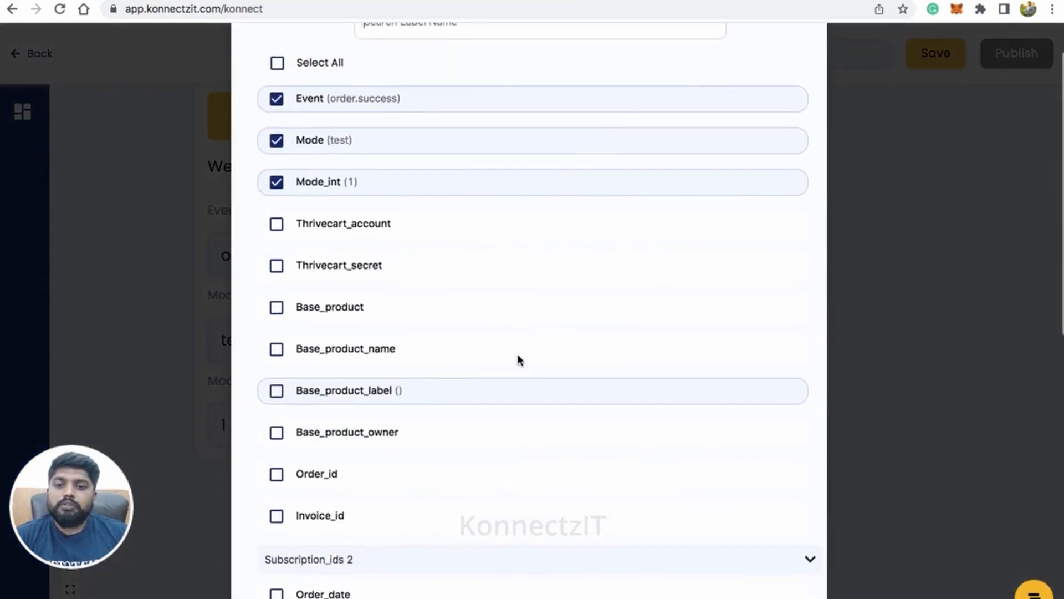
{"action": "scroll", "coordinate": [519, 361], "scroll_direction": "down", "scroll_amount": 2}
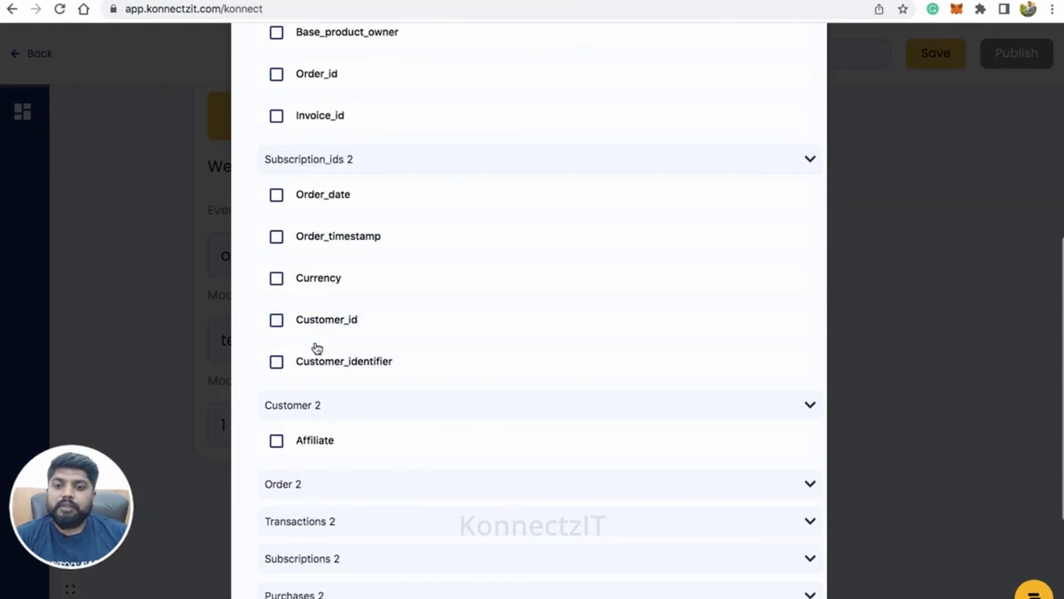
{"action": "scroll", "coordinate": [316, 348], "scroll_direction": "down", "scroll_amount": 1}
{"action": "scroll", "coordinate": [317, 347], "scroll_direction": "down", "scroll_amount": 4}
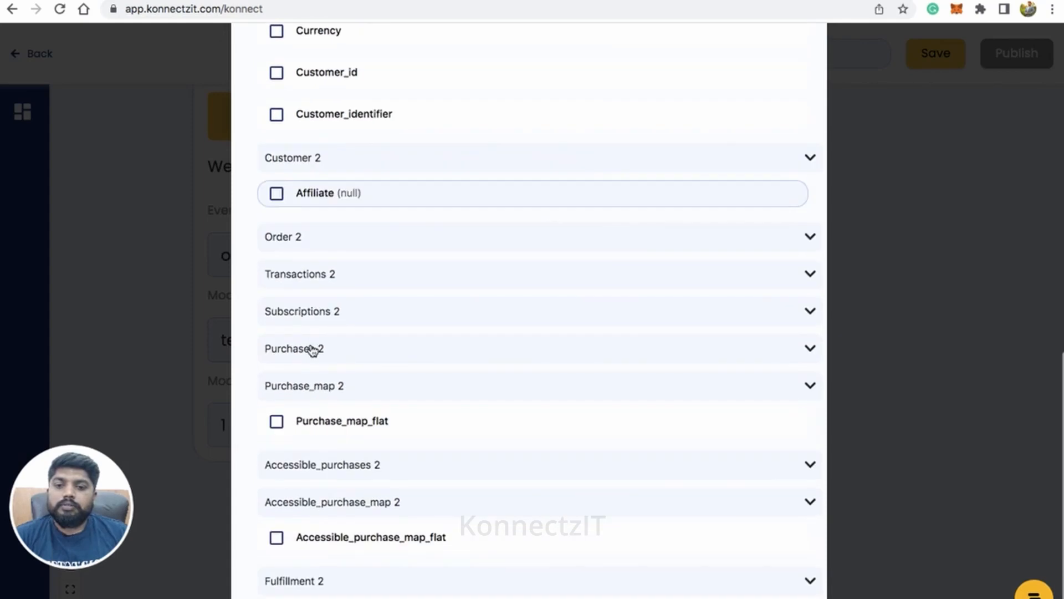
{"action": "scroll", "coordinate": [380, 330], "scroll_direction": "up", "scroll_amount": 2}
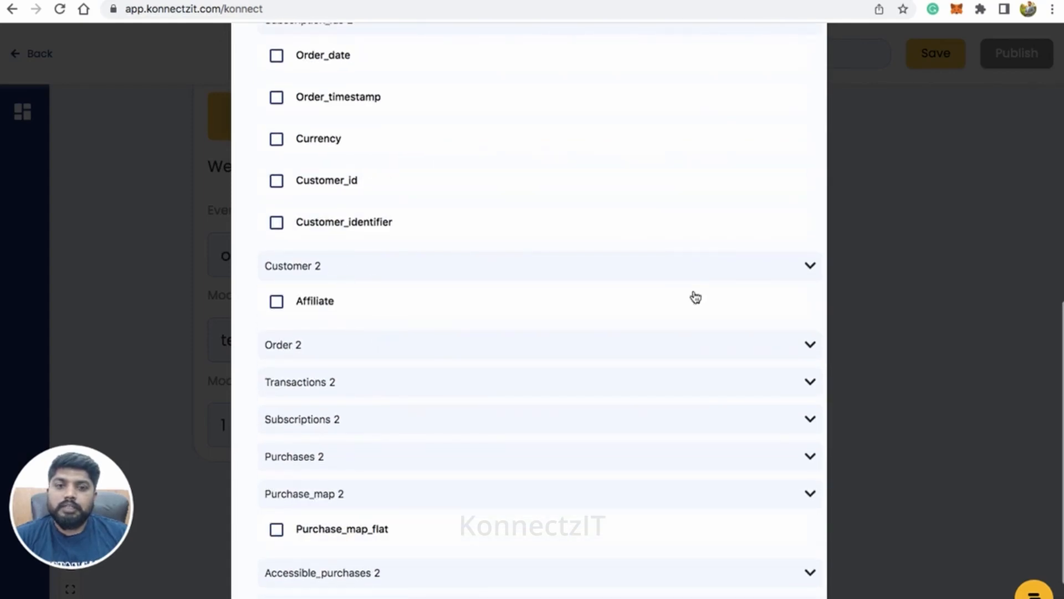
{"action": "left_click", "coordinate": [810, 268]}
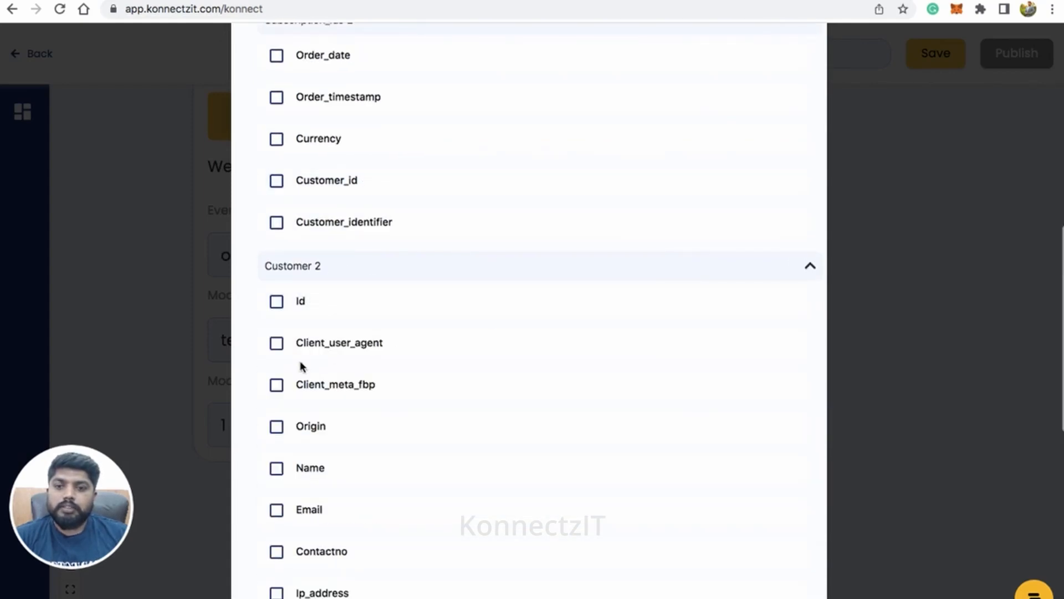
{"action": "left_click", "coordinate": [276, 468]}
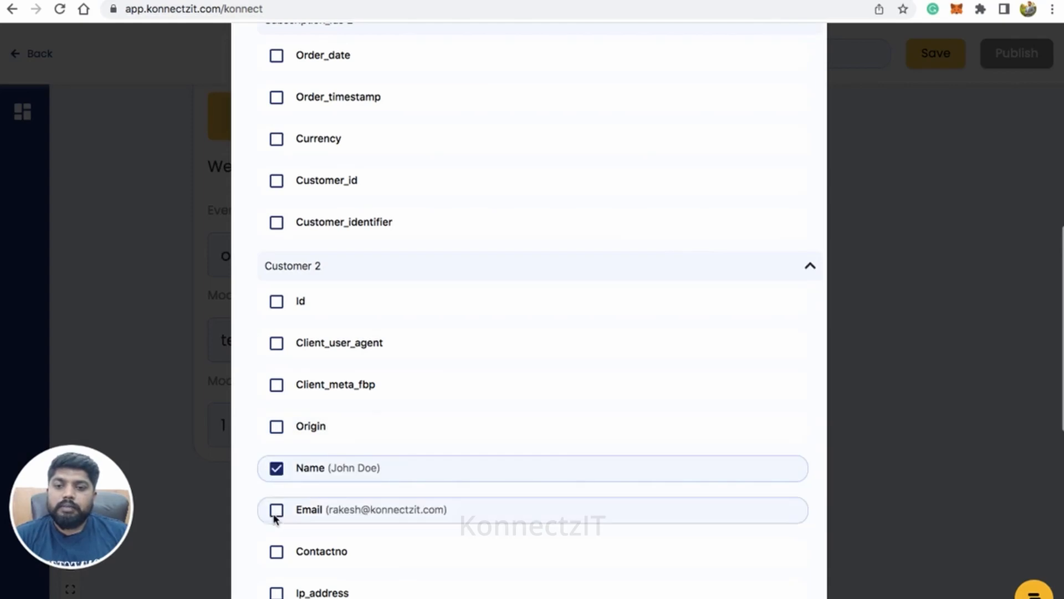
{"action": "left_click", "coordinate": [277, 511]}
{"action": "left_click", "coordinate": [276, 551]}
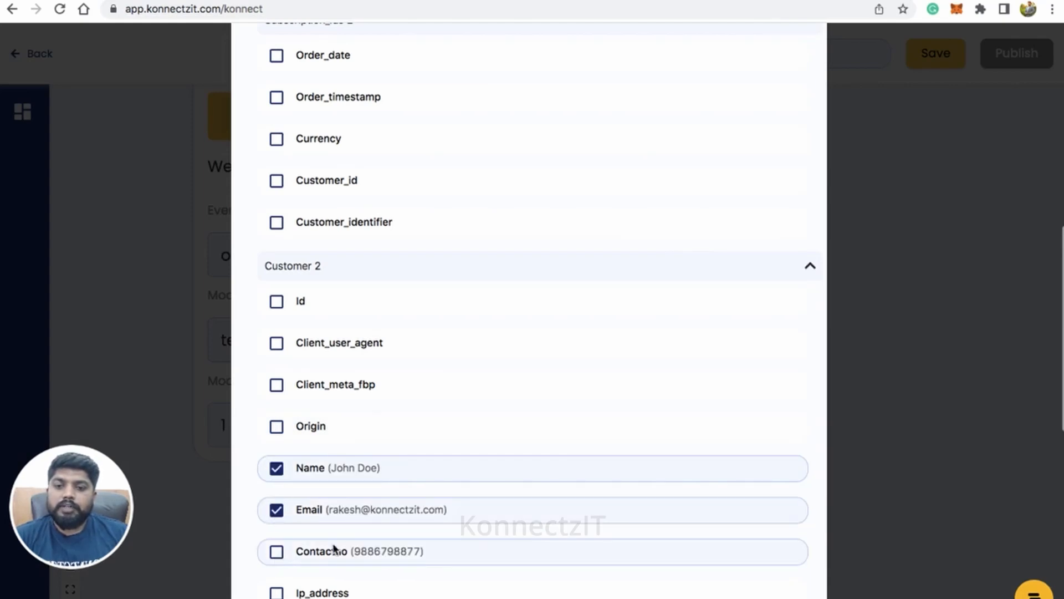
{"action": "left_click", "coordinate": [277, 303]}
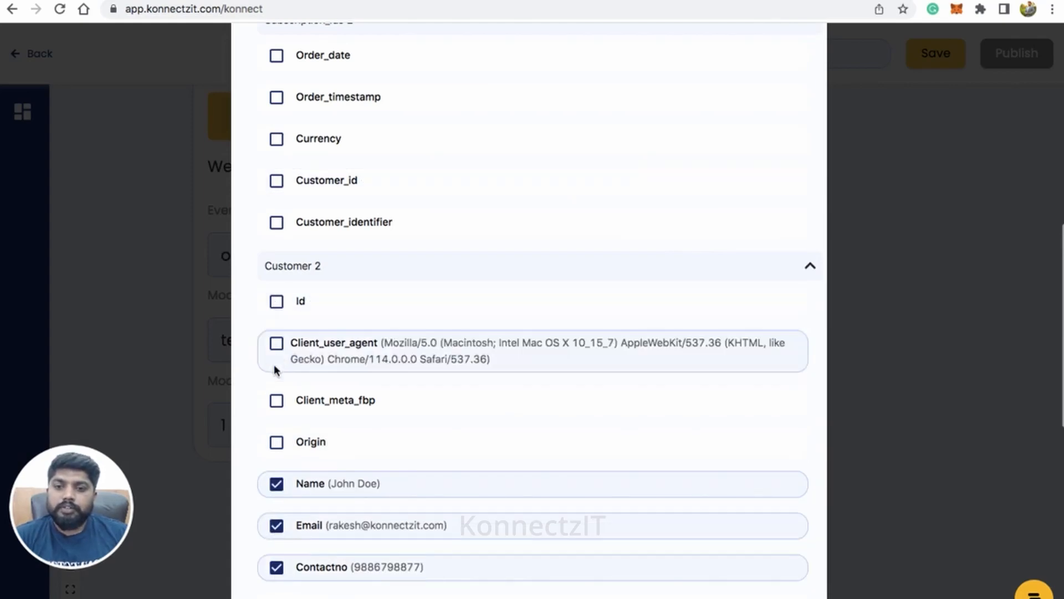
Step: Include the Order_id field in the ThriveCart webhook response
{"action": "scroll", "coordinate": [404, 411], "scroll_direction": "down", "scroll_amount": 2}
{"action": "scroll", "coordinate": [394, 432], "scroll_direction": "down", "scroll_amount": 4}
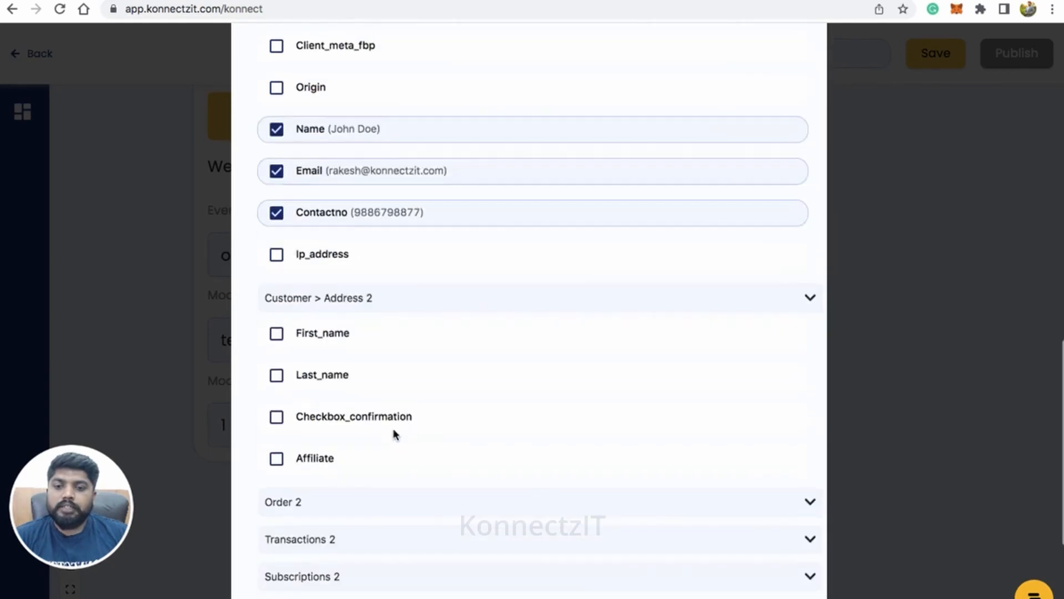
{"action": "scroll", "coordinate": [401, 364], "scroll_direction": "up", "scroll_amount": 8}
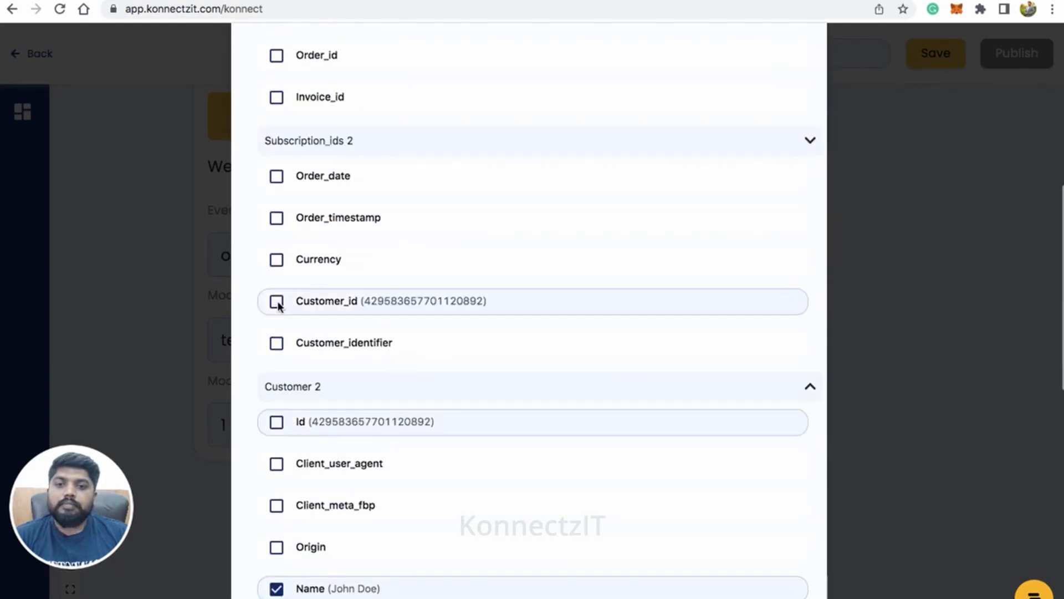
{"action": "scroll", "coordinate": [274, 301], "scroll_direction": "up", "scroll_amount": 2}
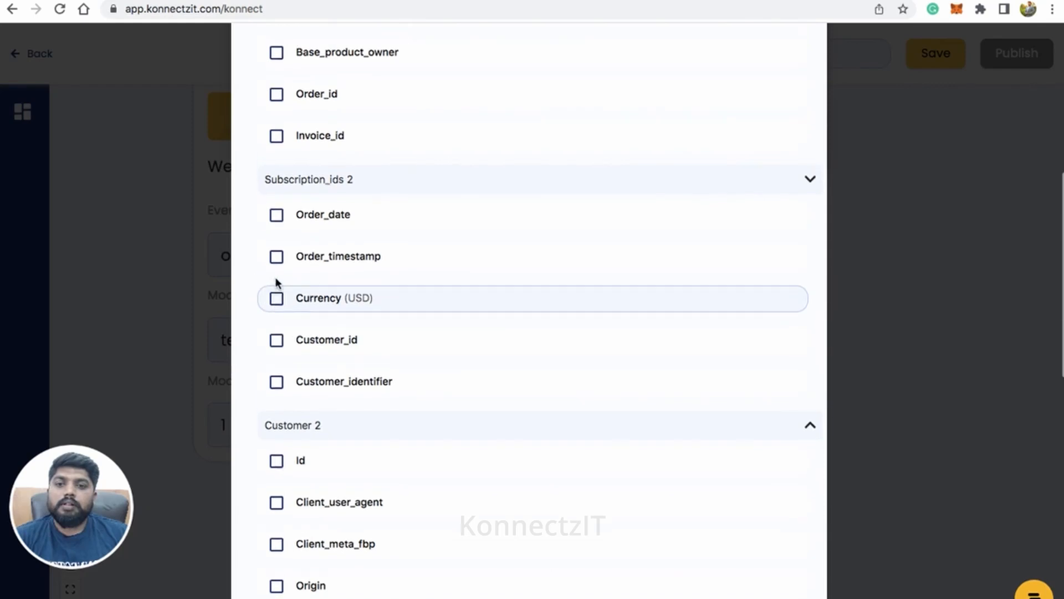
{"action": "scroll", "coordinate": [274, 215], "scroll_direction": "up", "scroll_amount": 3}
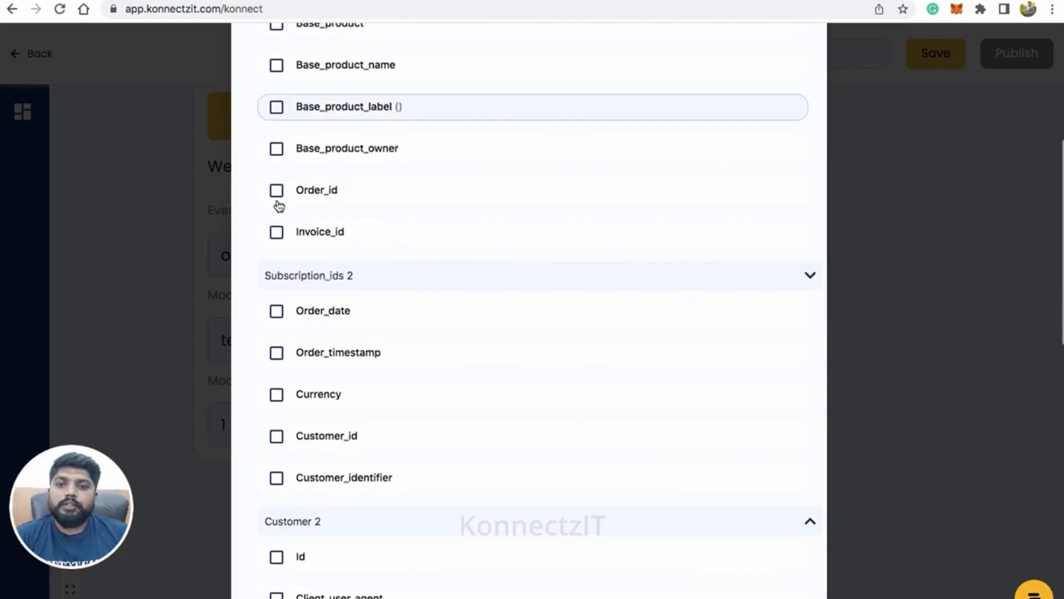
{"action": "scroll", "coordinate": [275, 195], "scroll_direction": "up", "scroll_amount": 3}
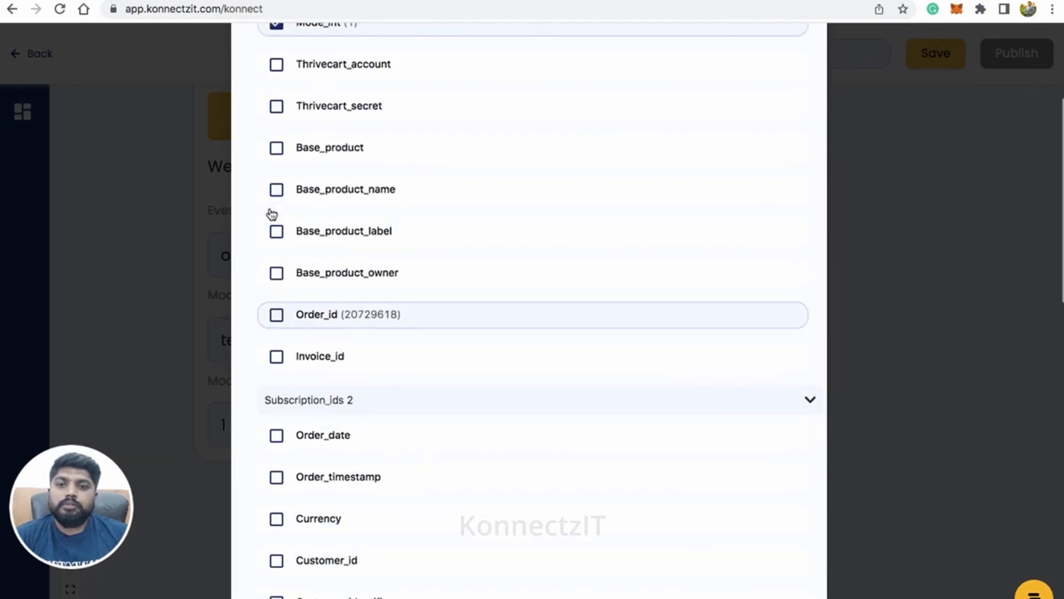
{"action": "left_click", "coordinate": [279, 317]}
{"action": "scroll", "coordinate": [416, 305], "scroll_direction": "up", "scroll_amount": 1}
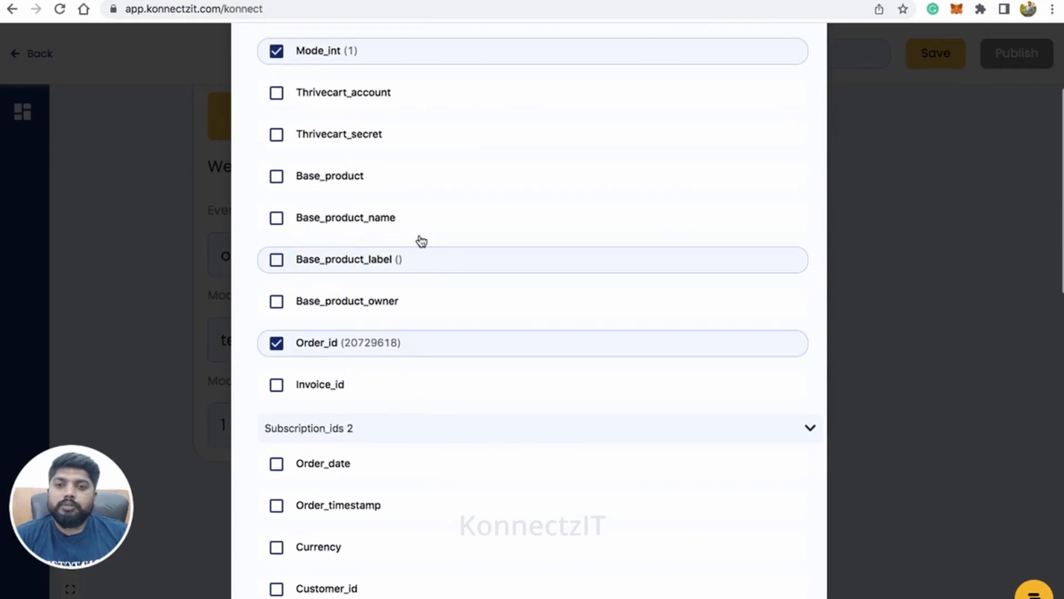
Step: Include the Base_product_name and Base_product fields in the webhook response and close the field list
{"action": "scroll", "coordinate": [375, 335], "scroll_direction": "up", "scroll_amount": 5}
{"action": "scroll", "coordinate": [376, 333], "scroll_direction": "down", "scroll_amount": 15}
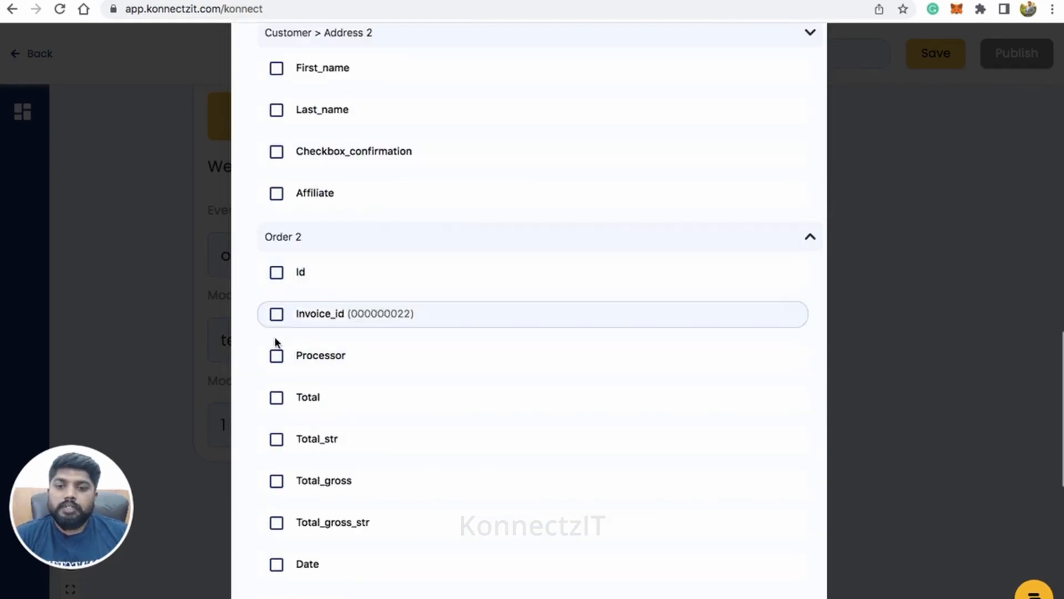
{"action": "scroll", "coordinate": [274, 410], "scroll_direction": "down", "scroll_amount": 5}
{"action": "scroll", "coordinate": [275, 361], "scroll_direction": "up", "scroll_amount": 15}
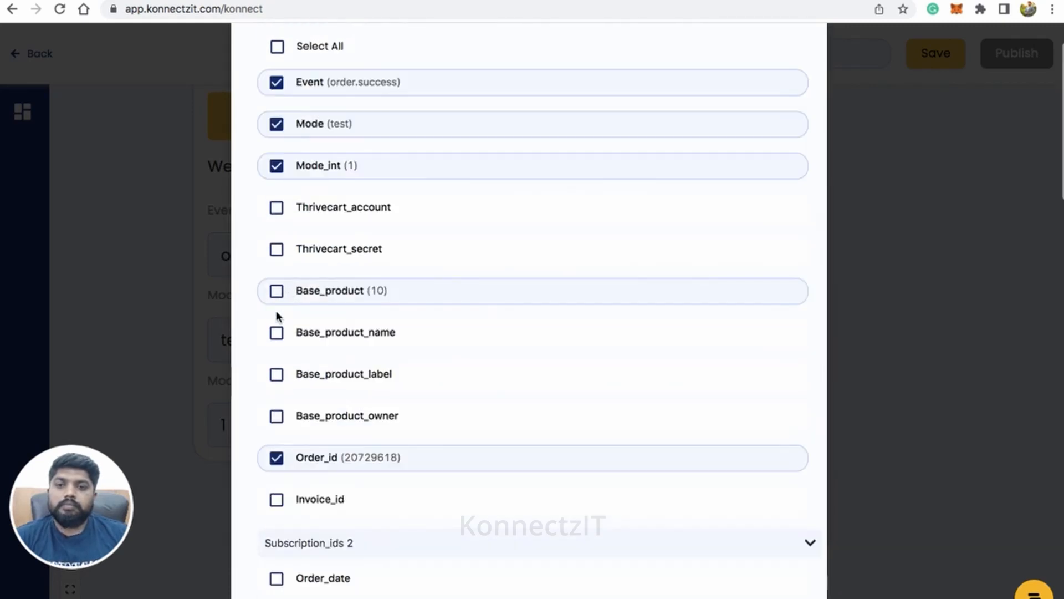
{"action": "left_click", "coordinate": [319, 335]}
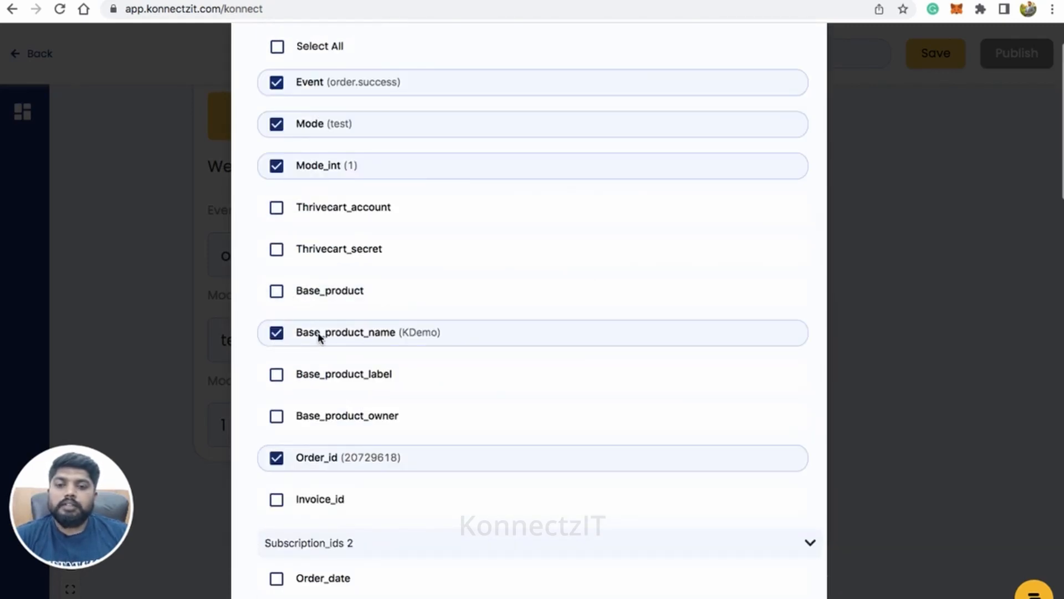
{"action": "left_click", "coordinate": [278, 292]}
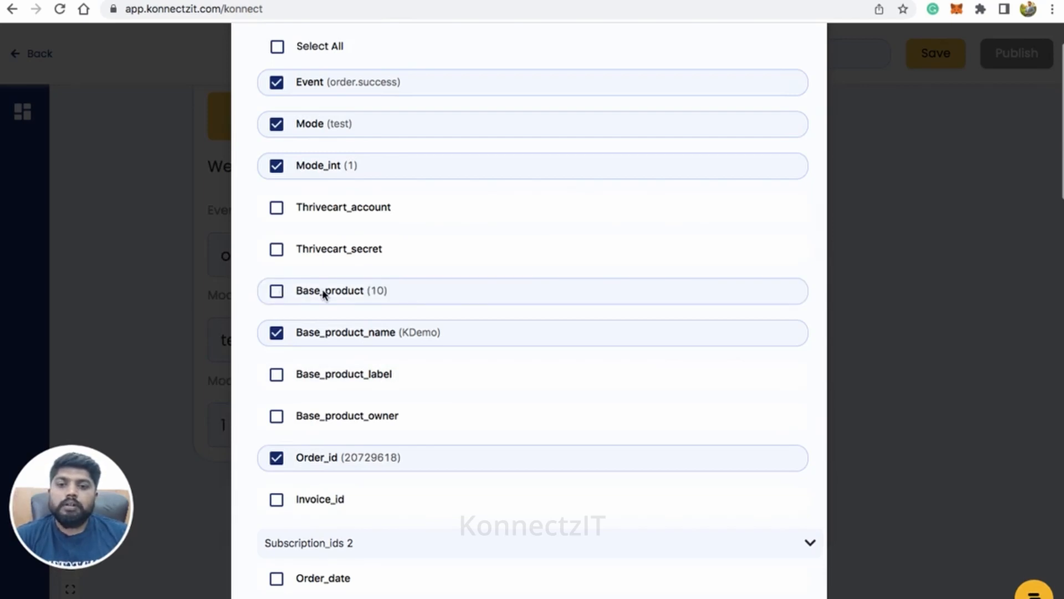
{"action": "scroll", "coordinate": [366, 316], "scroll_direction": "down", "scroll_amount": 15}
{"action": "scroll", "coordinate": [381, 338], "scroll_direction": "down", "scroll_amount": 10}
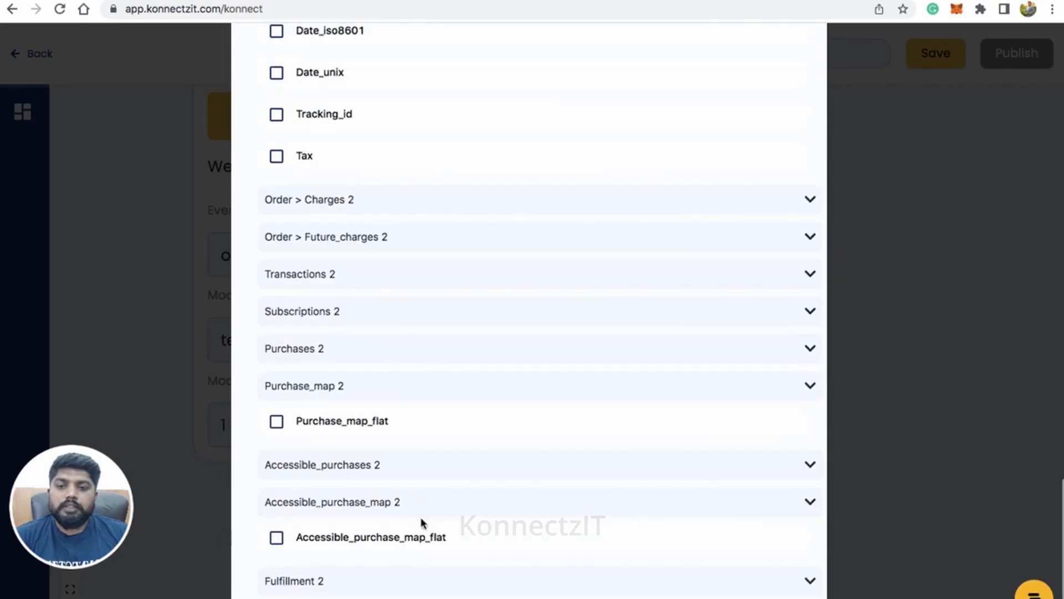
{"action": "key", "text": "Escape"}
Step: Find the Notion app by searching for "notion" and place it on the canvas beside the ThriveCart trigger
{"action": "scroll", "coordinate": [445, 363], "scroll_direction": "down", "scroll_amount": 5}
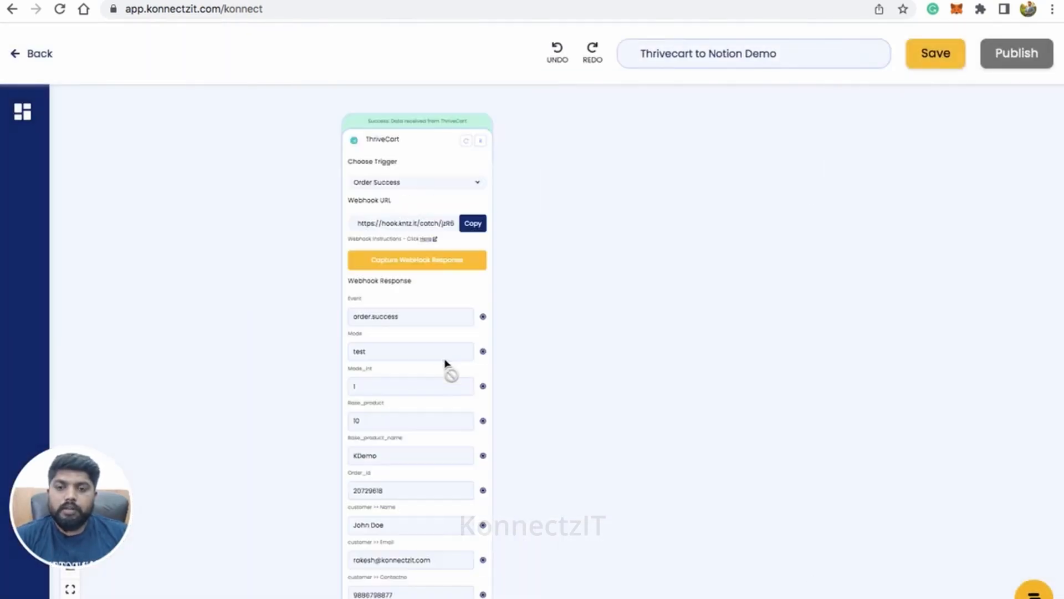
{"action": "scroll", "coordinate": [447, 363], "scroll_direction": "up", "scroll_amount": 5}
{"action": "left_click_drag", "start_coordinate": [644, 489], "coordinate": [614, 334]}
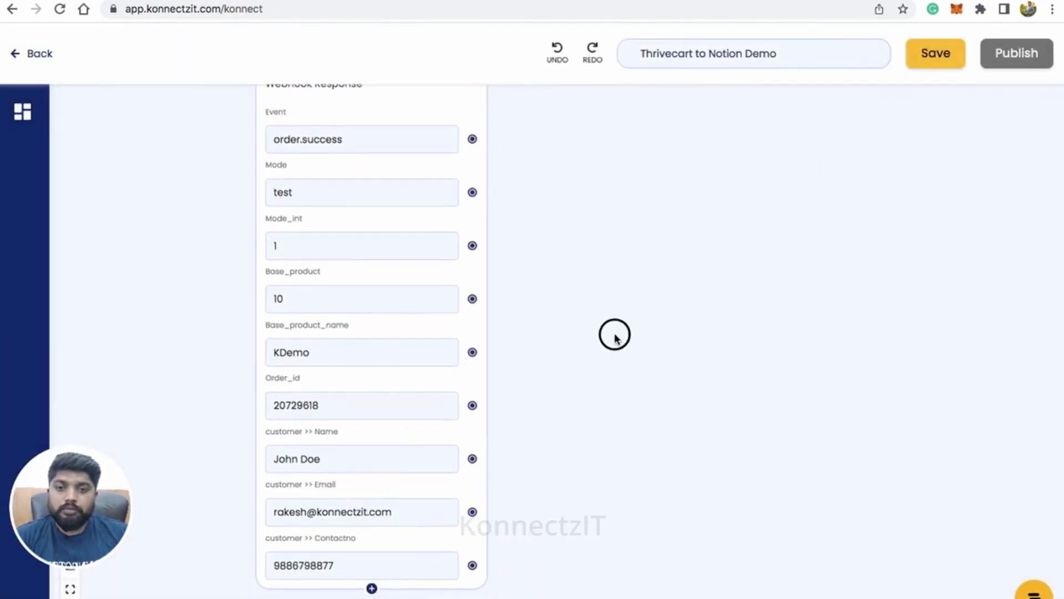
{"action": "scroll", "coordinate": [479, 339], "scroll_direction": "up", "scroll_amount": 1}
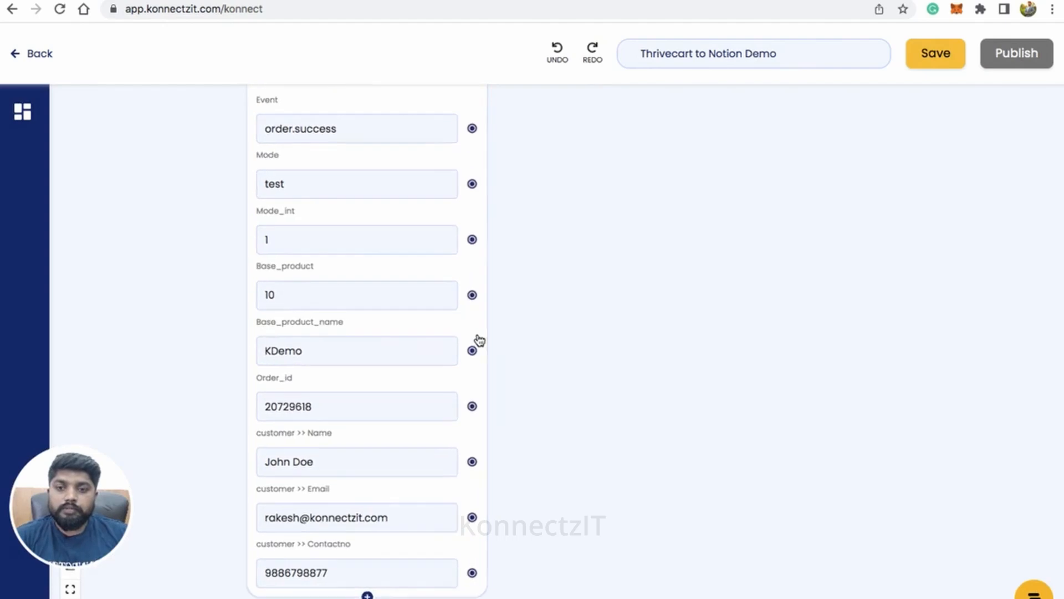
{"action": "left_click", "coordinate": [32, 111]}
{"action": "left_click", "coordinate": [96, 115]}
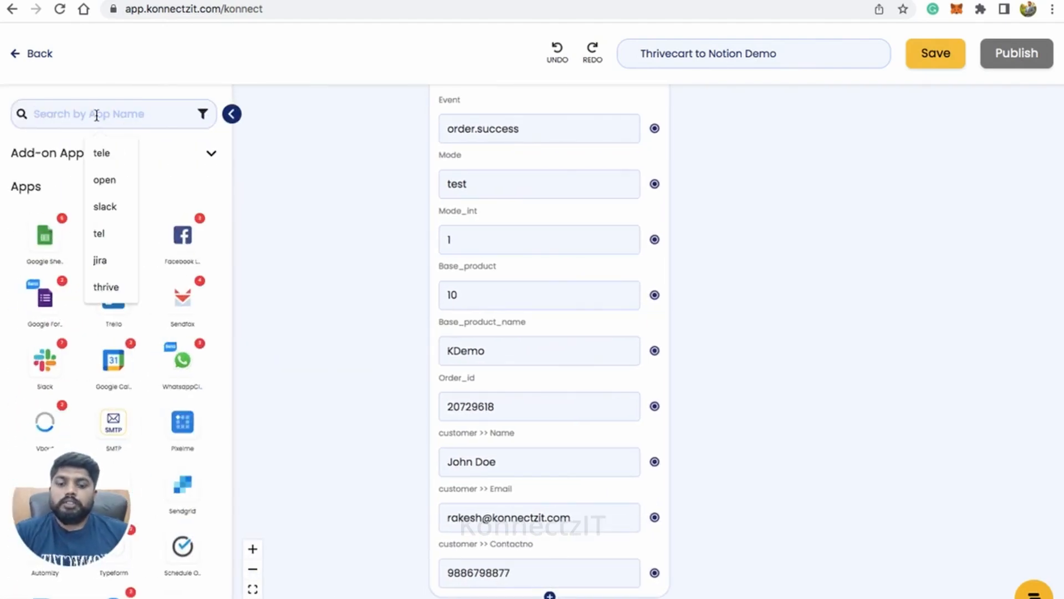
{"action": "type", "text": "notion"}
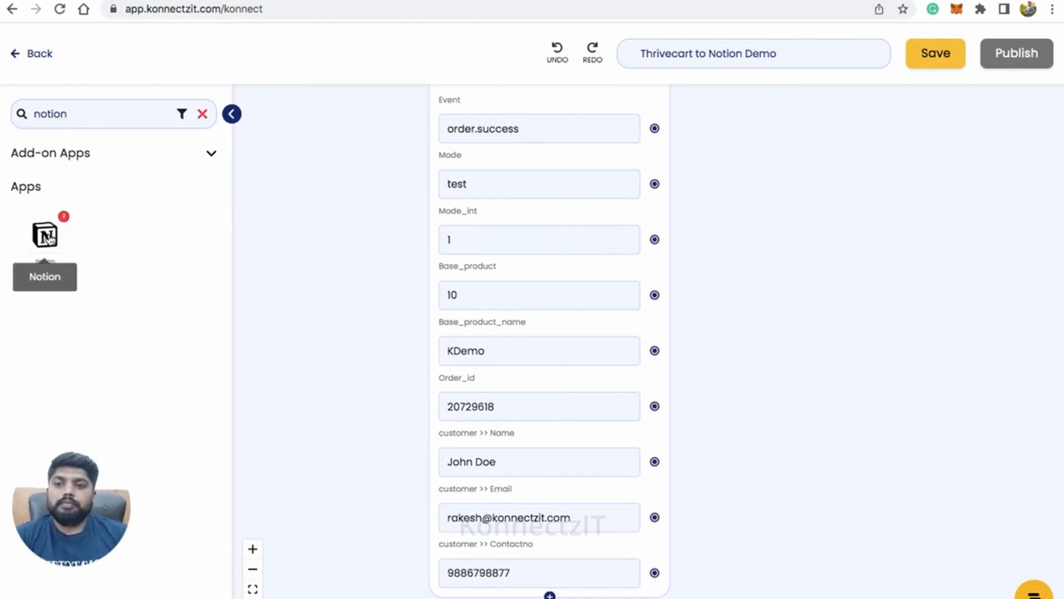
{"action": "left_click_drag", "start_coordinate": [45, 234], "coordinate": [772, 178]}
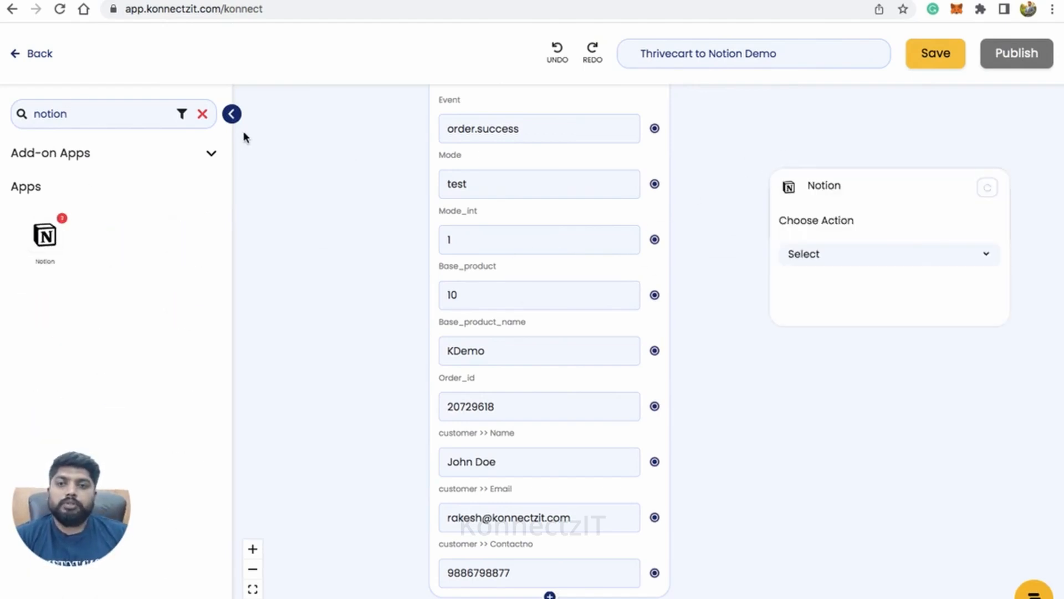
{"action": "left_click", "coordinate": [231, 113]}
Step: Move the Notion block up so it sits beside the upper part of the ThriveCart block
{"action": "scroll", "coordinate": [396, 291], "scroll_direction": "down", "scroll_amount": 4}
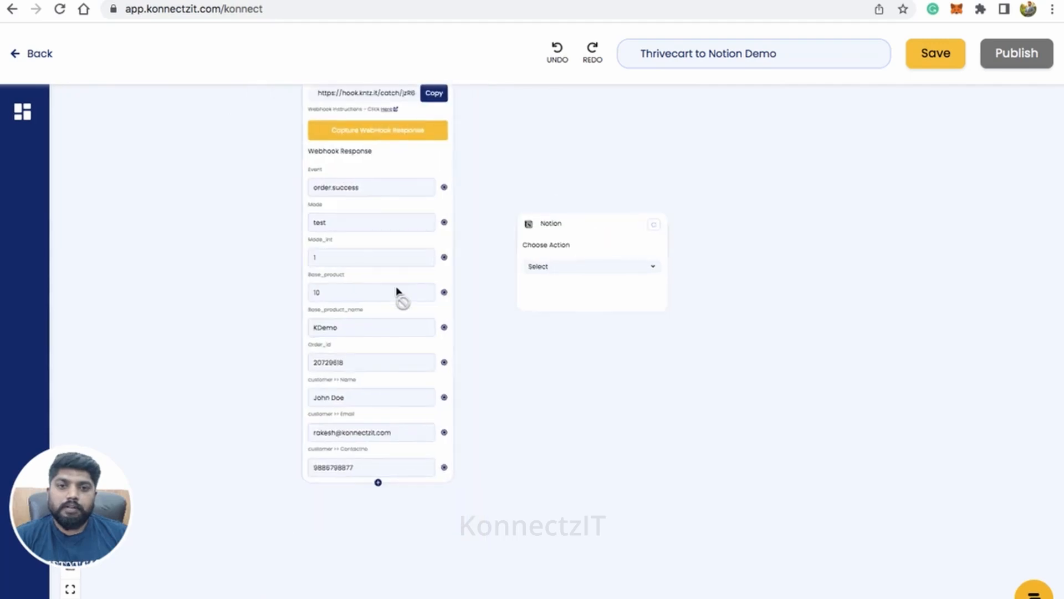
{"action": "left_click_drag", "start_coordinate": [556, 375], "coordinate": [560, 439]}
{"action": "left_click_drag", "start_coordinate": [585, 300], "coordinate": [599, 130]}
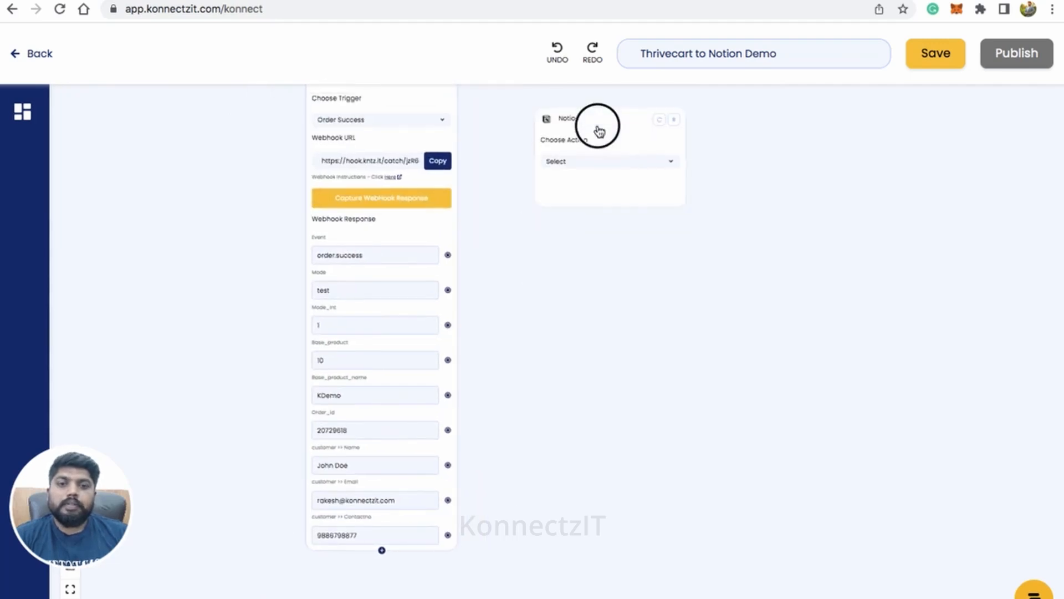
{"action": "scroll", "coordinate": [581, 224], "scroll_direction": "up", "scroll_amount": 3}
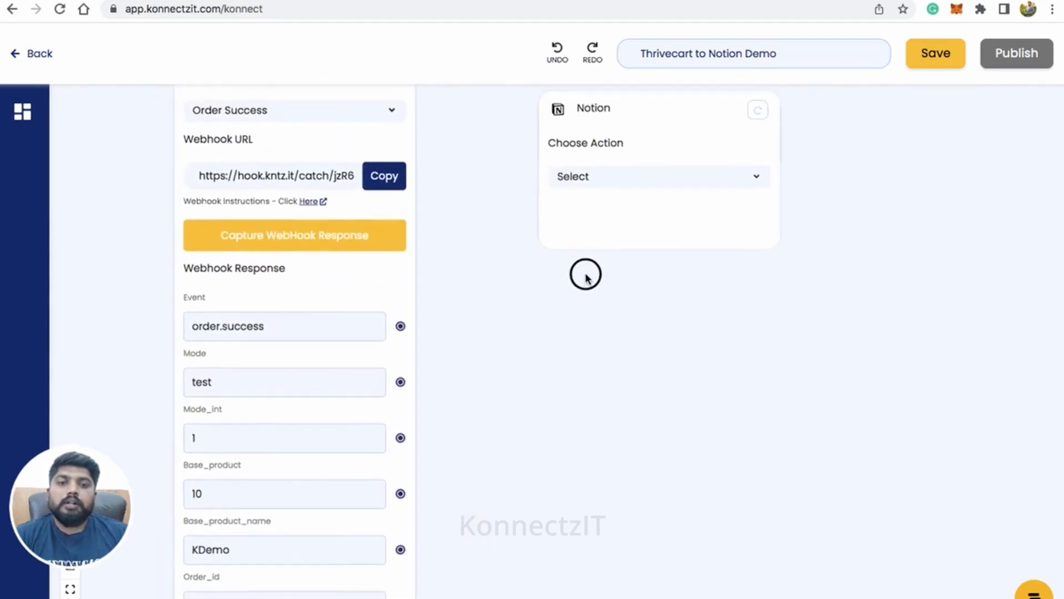
Step: Review the actions available for the Notion block and set its action to Create Page
{"action": "left_click", "coordinate": [611, 178]}
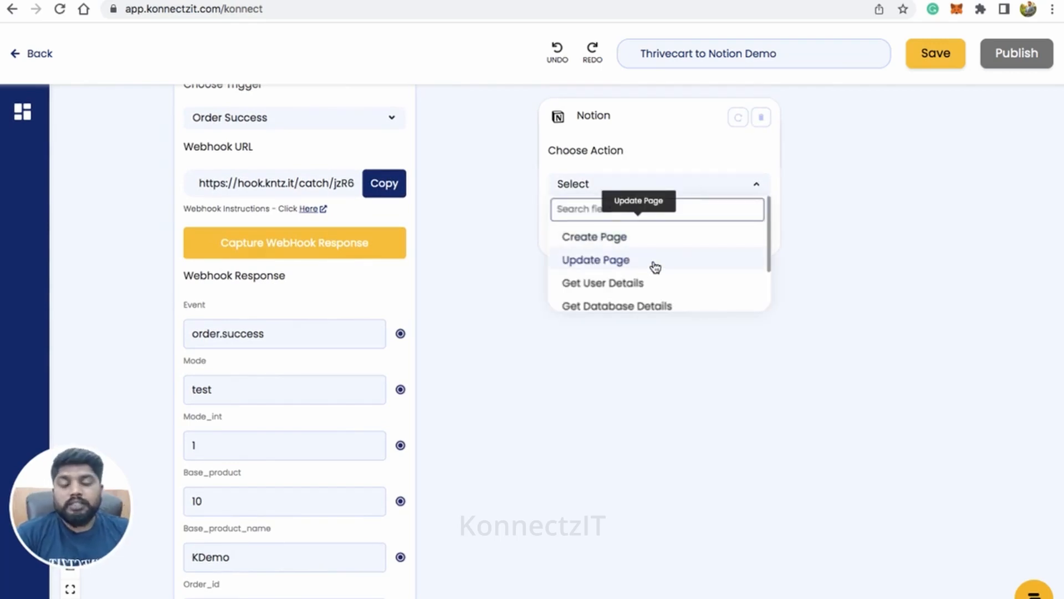
{"action": "scroll", "coordinate": [656, 262], "scroll_direction": "down", "scroll_amount": 2}
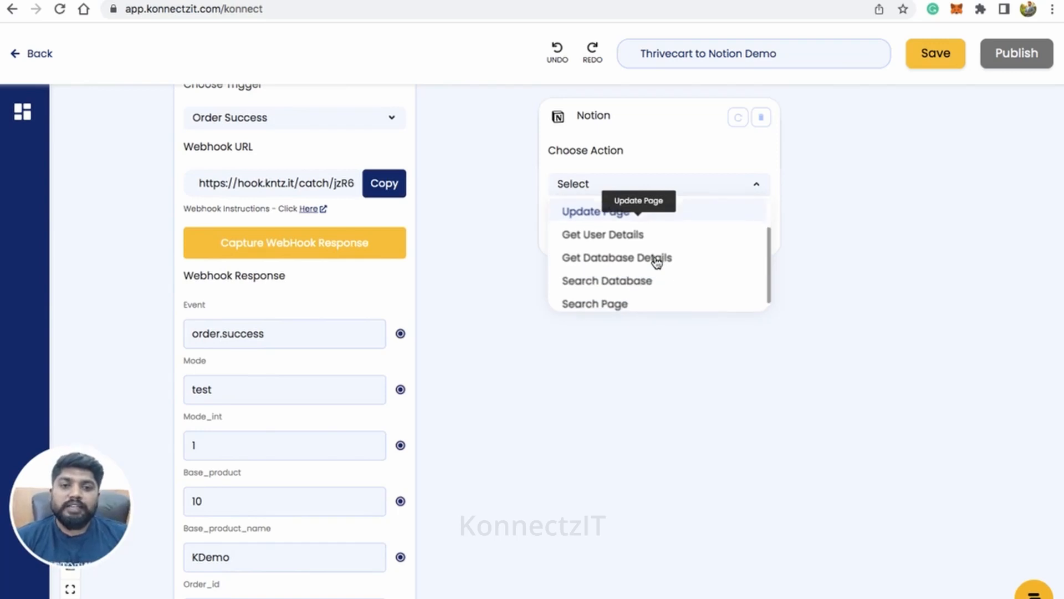
{"action": "scroll", "coordinate": [656, 262], "scroll_direction": "up", "scroll_amount": 2}
{"action": "scroll", "coordinate": [656, 262], "scroll_direction": "down", "scroll_amount": 2}
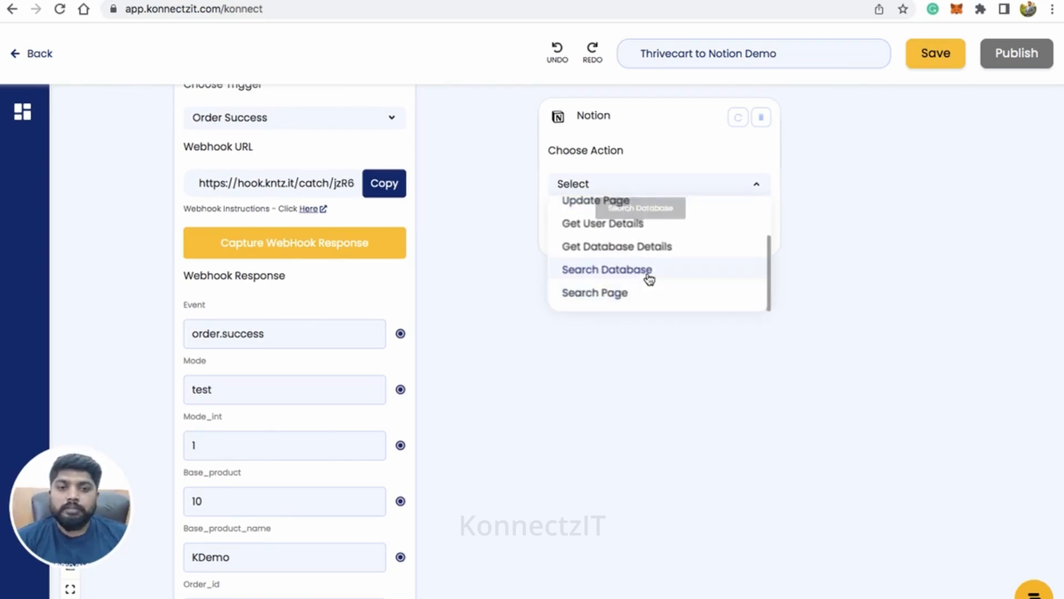
{"action": "scroll", "coordinate": [656, 262], "scroll_direction": "up", "scroll_amount": 3}
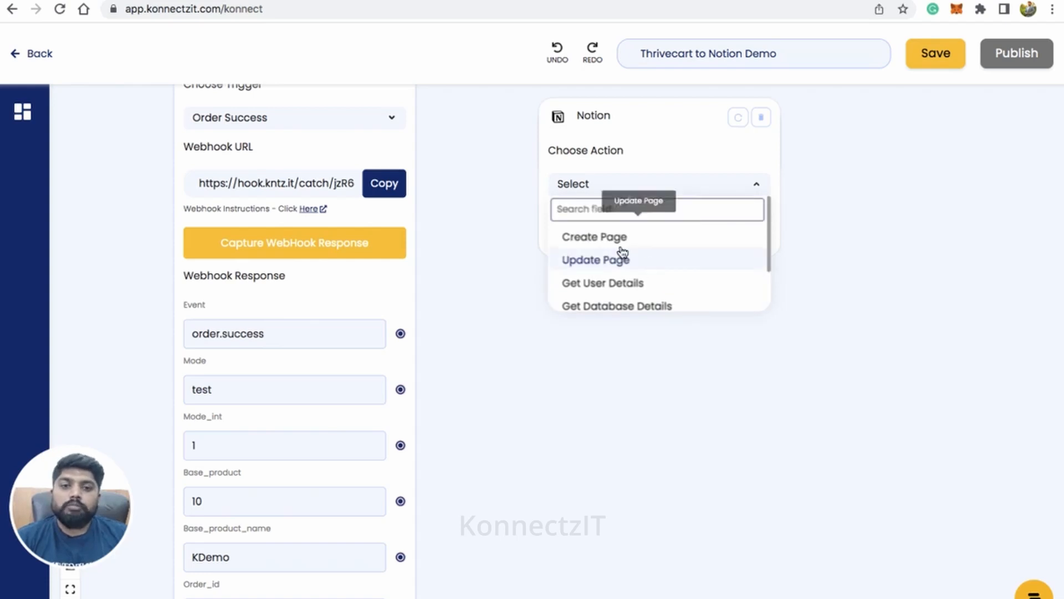
{"action": "left_click", "coordinate": [593, 239]}
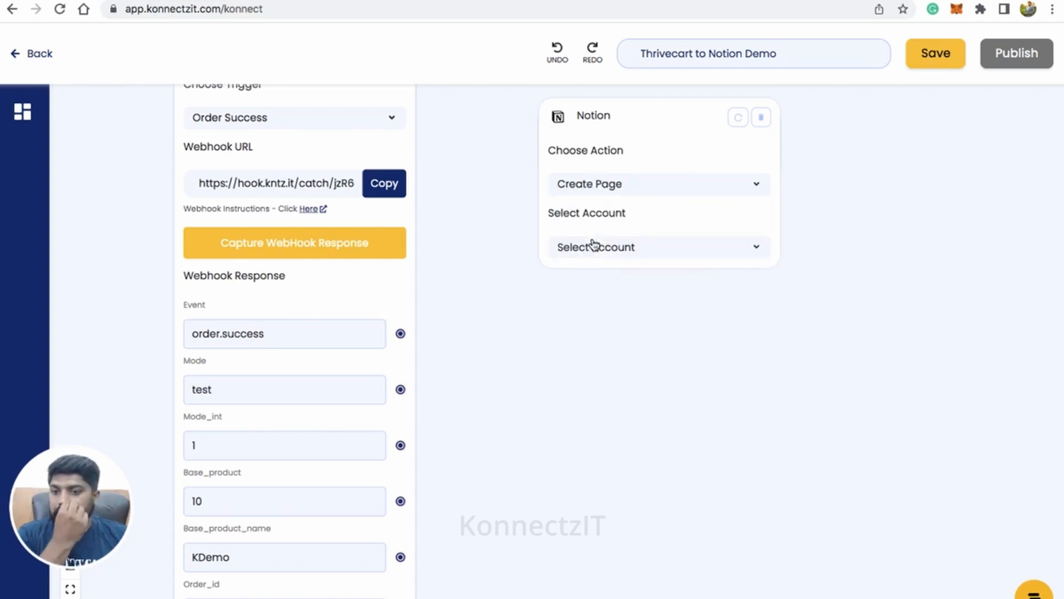
Step: Choose Notion Account #1 for the Create Page action and set its database to Demo Product Purchase List
{"action": "left_click", "coordinate": [594, 250]}
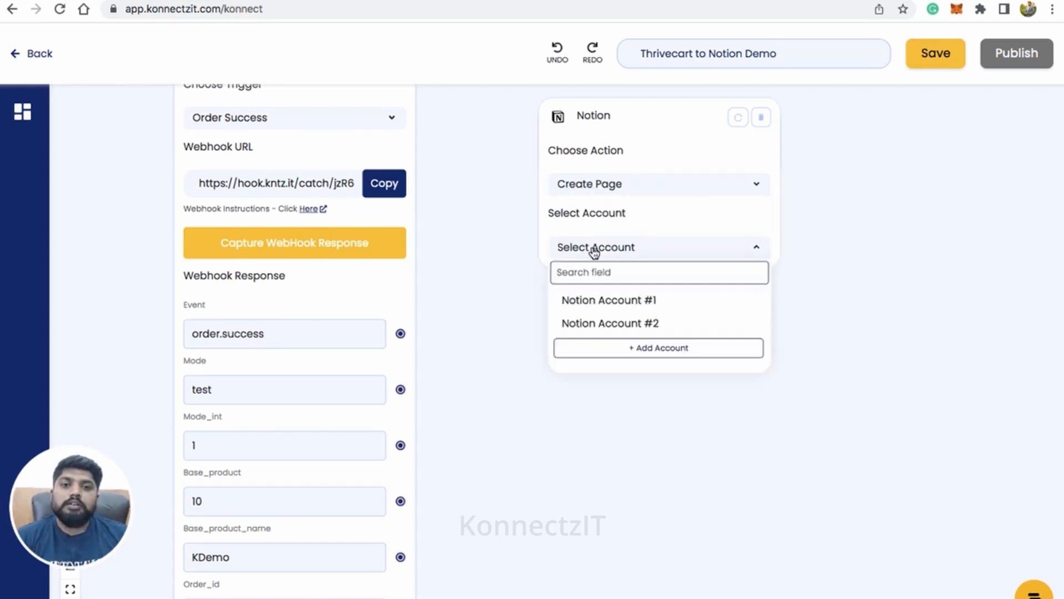
{"action": "left_click", "coordinate": [602, 301]}
{"action": "left_click", "coordinate": [603, 328]}
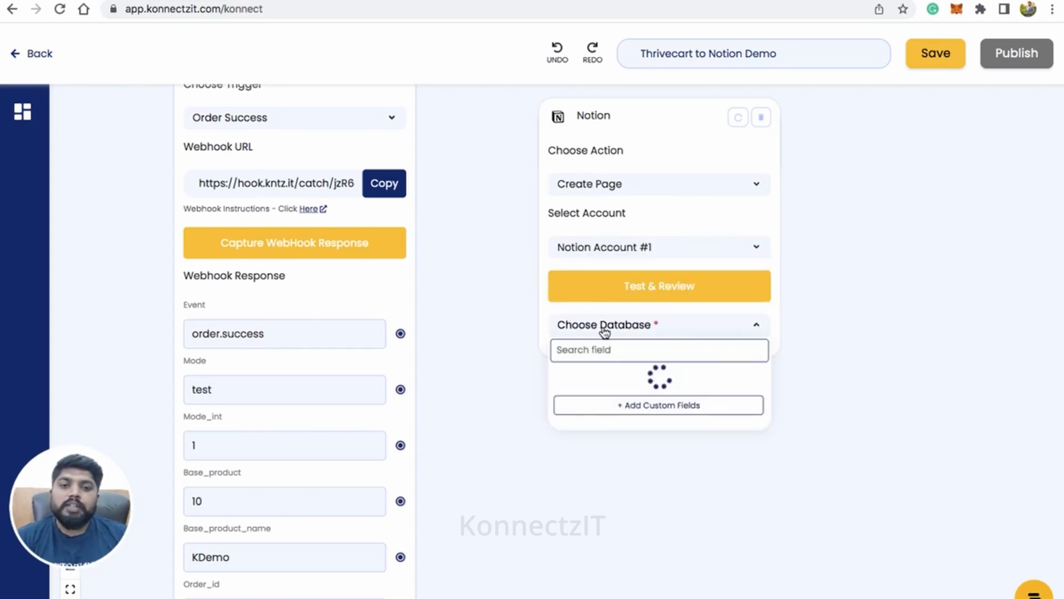
{"action": "left_click", "coordinate": [613, 378]}
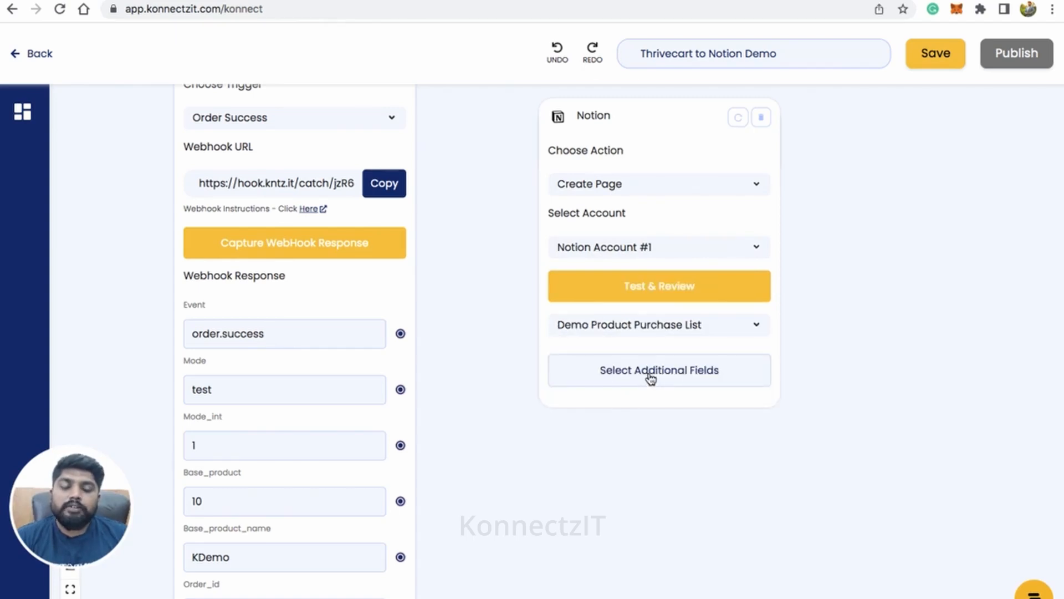
Step: Add all additional fields to the Notion action, from Email through content_for_page
{"action": "scroll", "coordinate": [651, 378], "scroll_direction": "up", "scroll_amount": 3}
{"action": "left_click", "coordinate": [650, 378]}
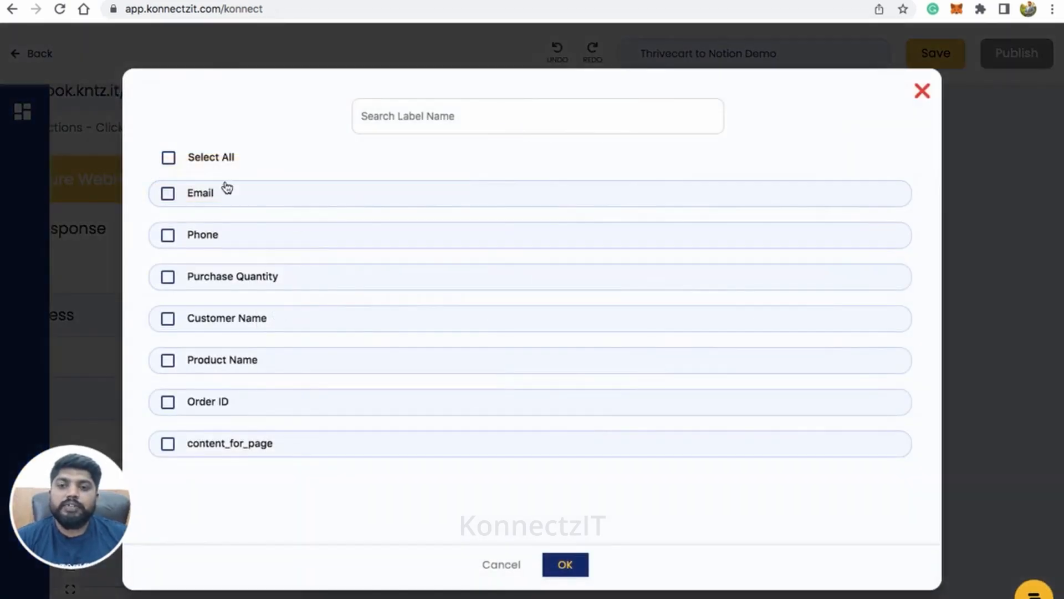
{"action": "left_click", "coordinate": [168, 157]}
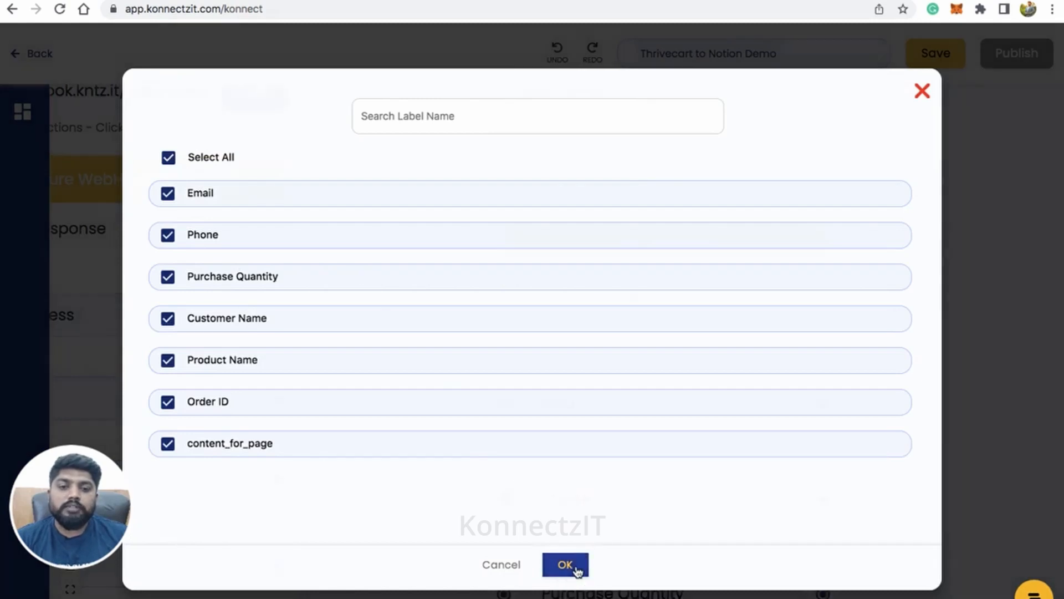
{"action": "left_click", "coordinate": [574, 568]}
Step: Map the ThriveCart customer email, customer contact number and Base_product to Notion's Email, Phone and Purchase Quantity fields
{"action": "scroll", "coordinate": [572, 339], "scroll_direction": "down", "scroll_amount": 3}
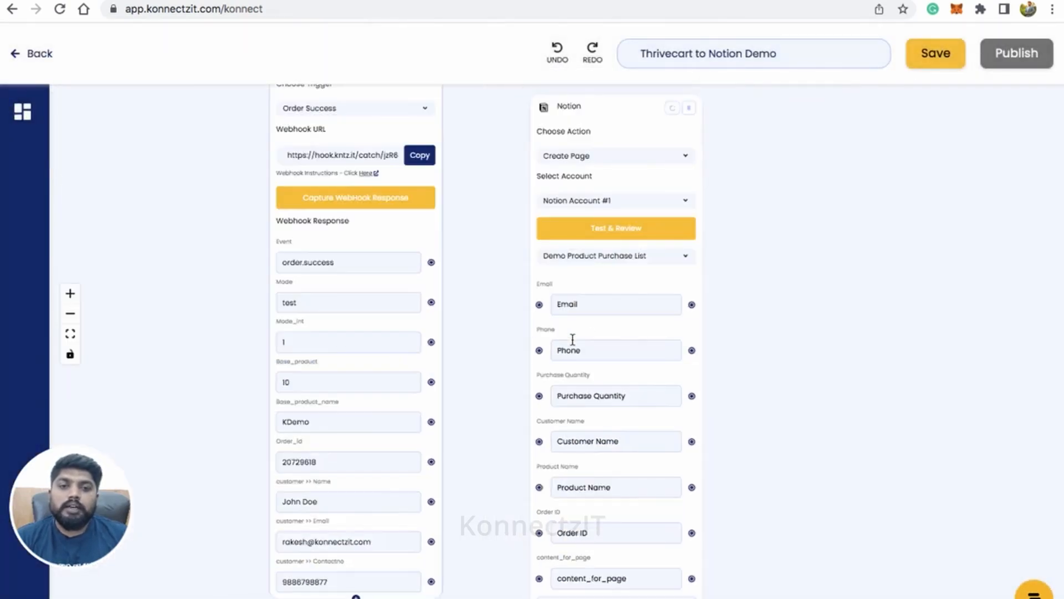
{"action": "left_click_drag", "start_coordinate": [458, 409], "coordinate": [476, 329]}
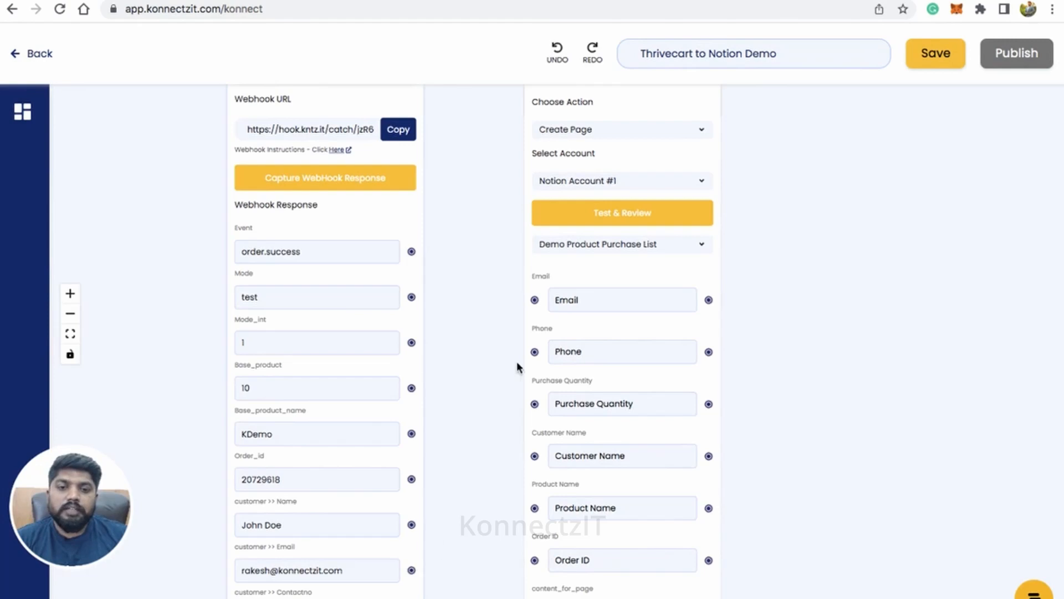
{"action": "left_click", "coordinate": [534, 299]}
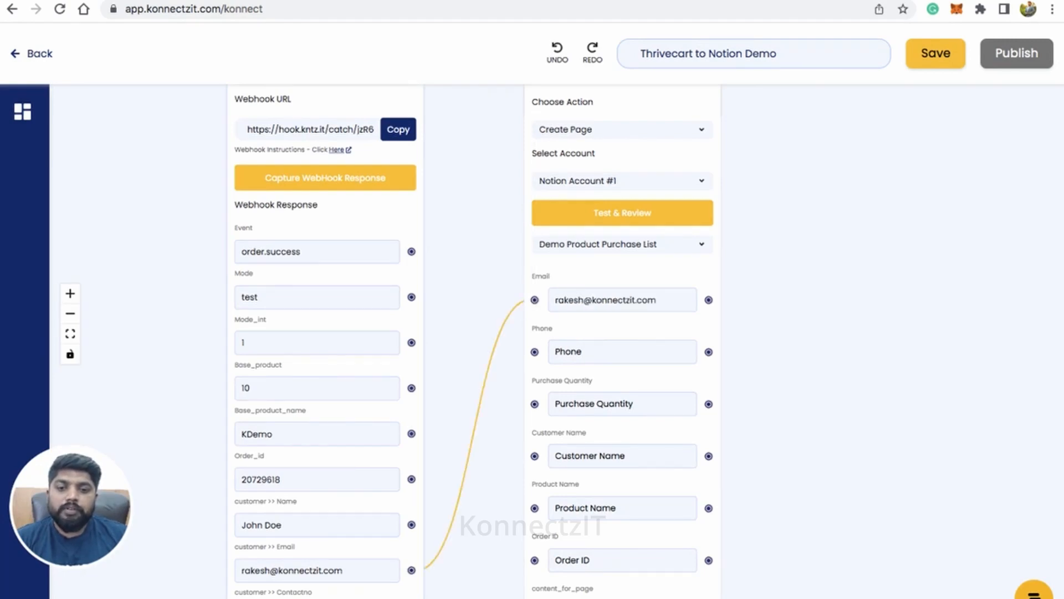
{"action": "left_click", "coordinate": [535, 351]}
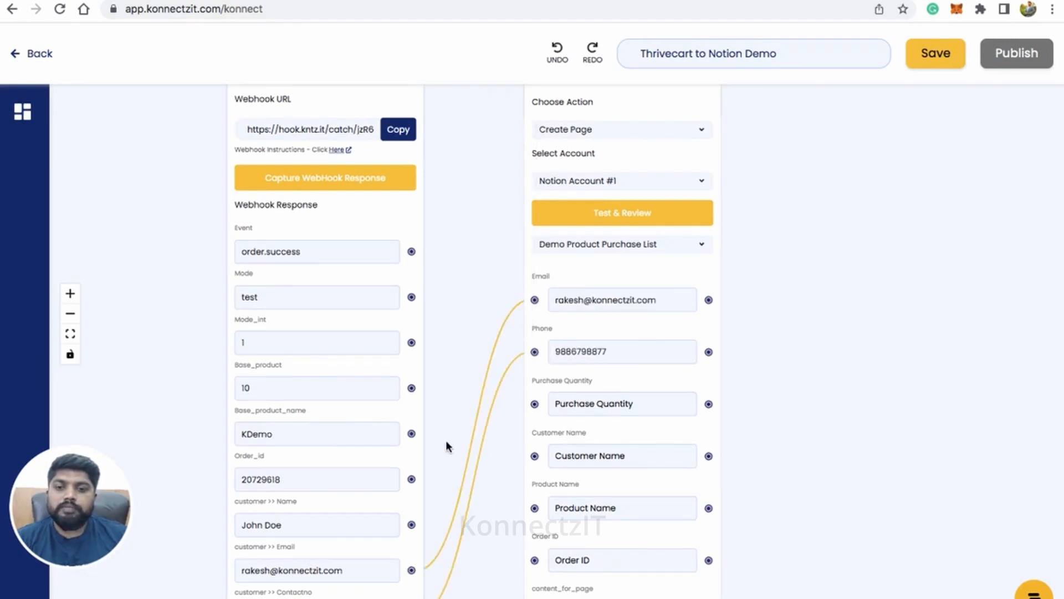
{"action": "left_click", "coordinate": [411, 387]}
{"action": "left_click", "coordinate": [534, 404]}
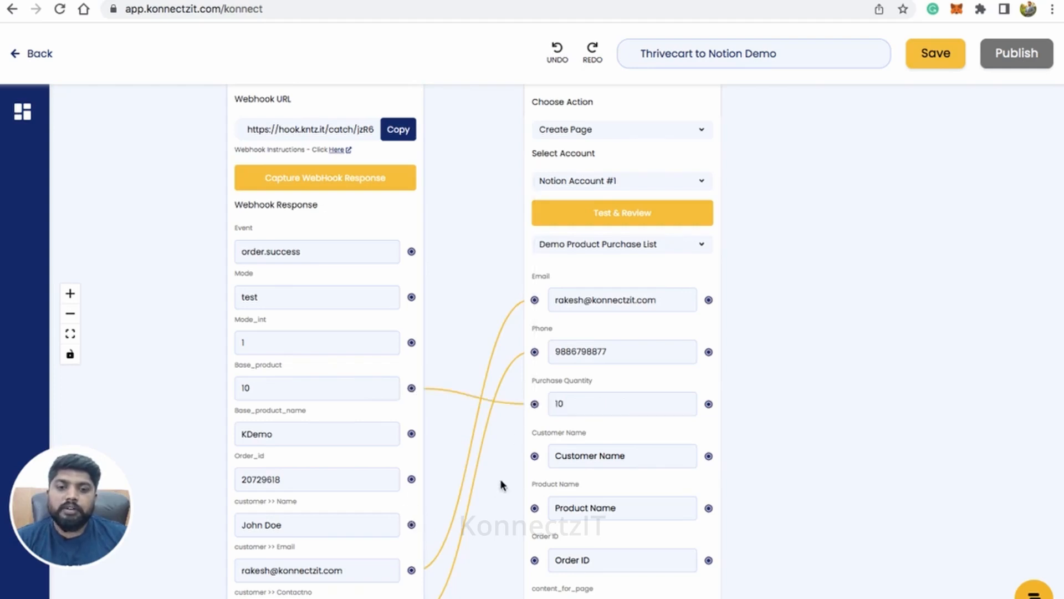
Step: Map the ThriveCart customer name, Base_product_name and Order_id to Notion's Customer Name, Product Name and Order ID fields
{"action": "left_click", "coordinate": [534, 455]}
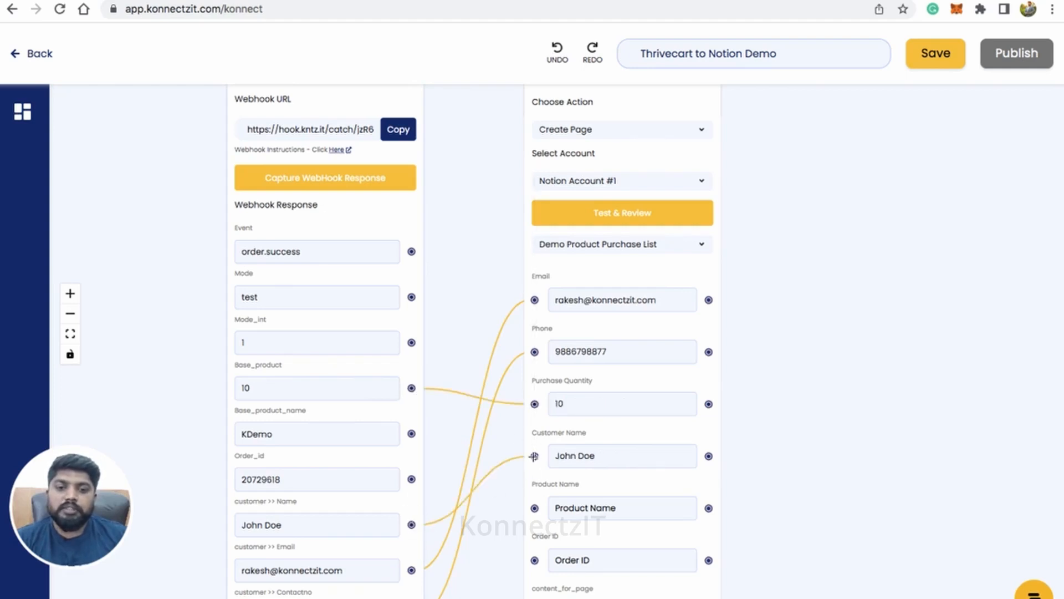
{"action": "left_click", "coordinate": [411, 434]}
{"action": "left_click", "coordinate": [534, 508]}
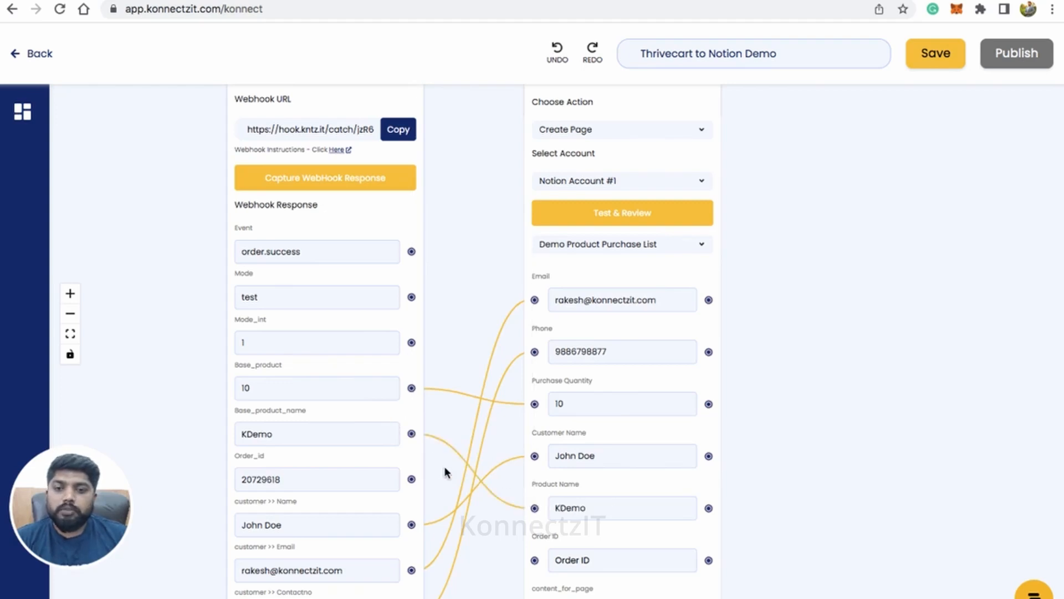
{"action": "left_click", "coordinate": [534, 560]}
Step: Run Test & Review on the Notion Create Page action to send the mapped data
{"action": "left_click", "coordinate": [630, 219]}
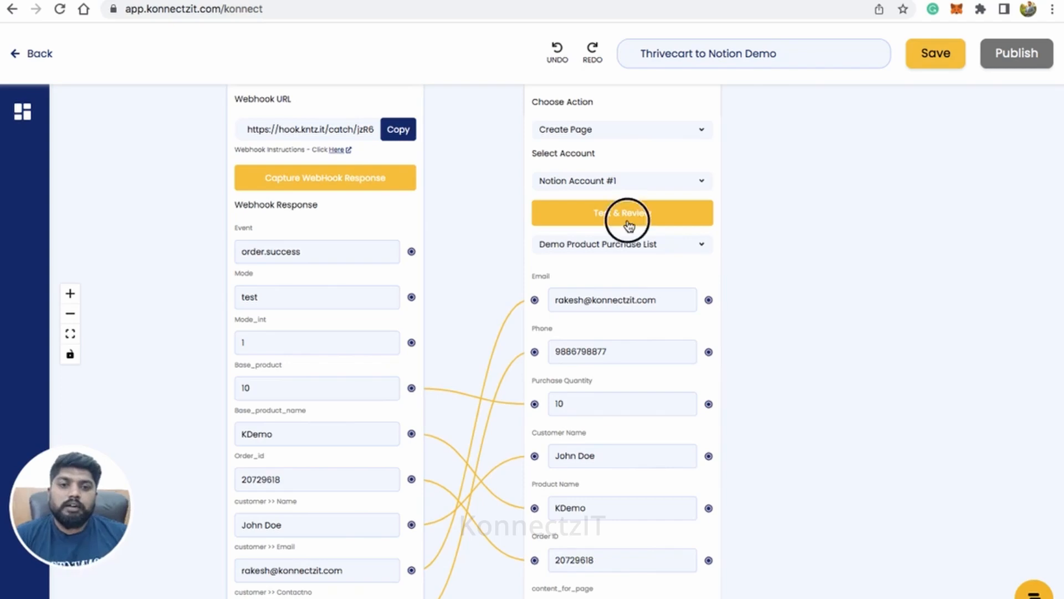
{"action": "scroll", "coordinate": [806, 304], "scroll_direction": "down", "scroll_amount": 4}
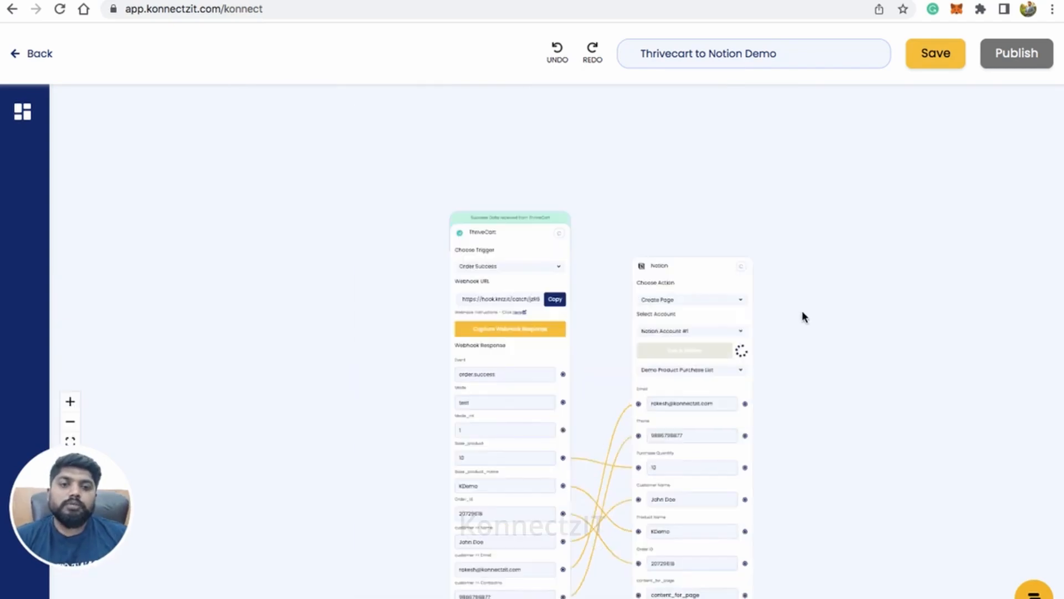
{"action": "scroll", "coordinate": [802, 310], "scroll_direction": "up", "scroll_amount": 2}
{"action": "left_click_drag", "start_coordinate": [806, 367], "coordinate": [716, 280]}
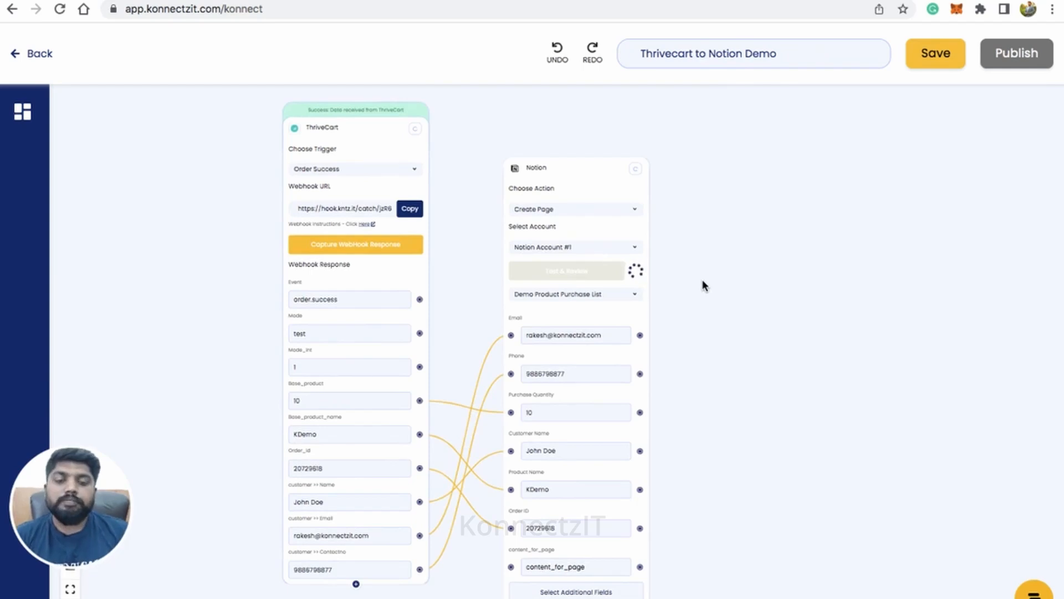
Step: Move the Notion block up so its header lines up with the ThriveCart block
{"action": "left_click", "coordinate": [593, 191]}
{"action": "left_click_drag", "start_coordinate": [594, 190], "coordinate": [600, 164]}
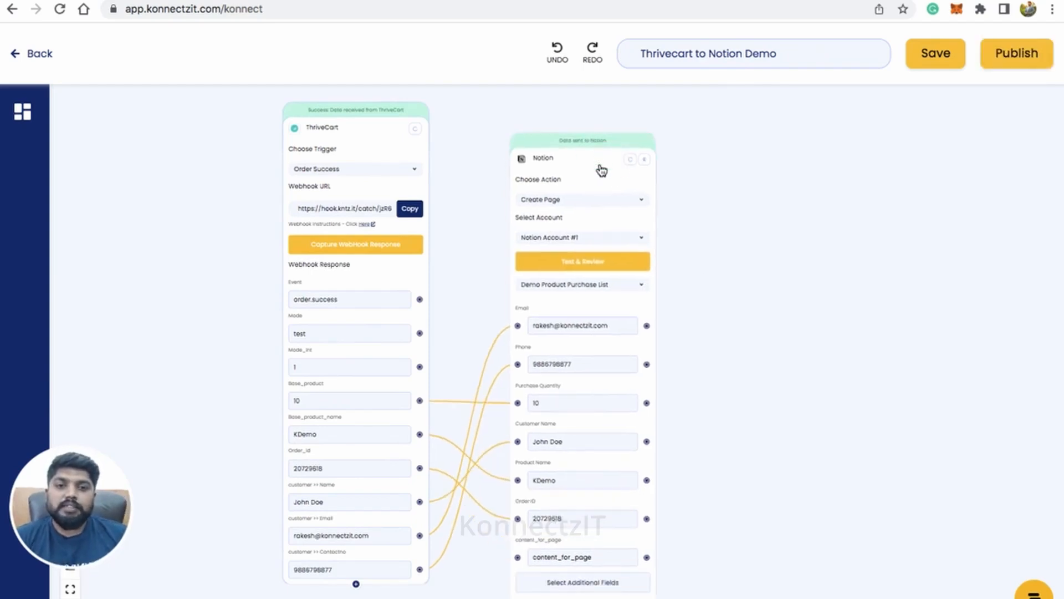
{"action": "scroll", "coordinate": [613, 166], "scroll_direction": "up", "scroll_amount": 3}
{"action": "left_click_drag", "start_coordinate": [817, 275], "coordinate": [927, 335]}
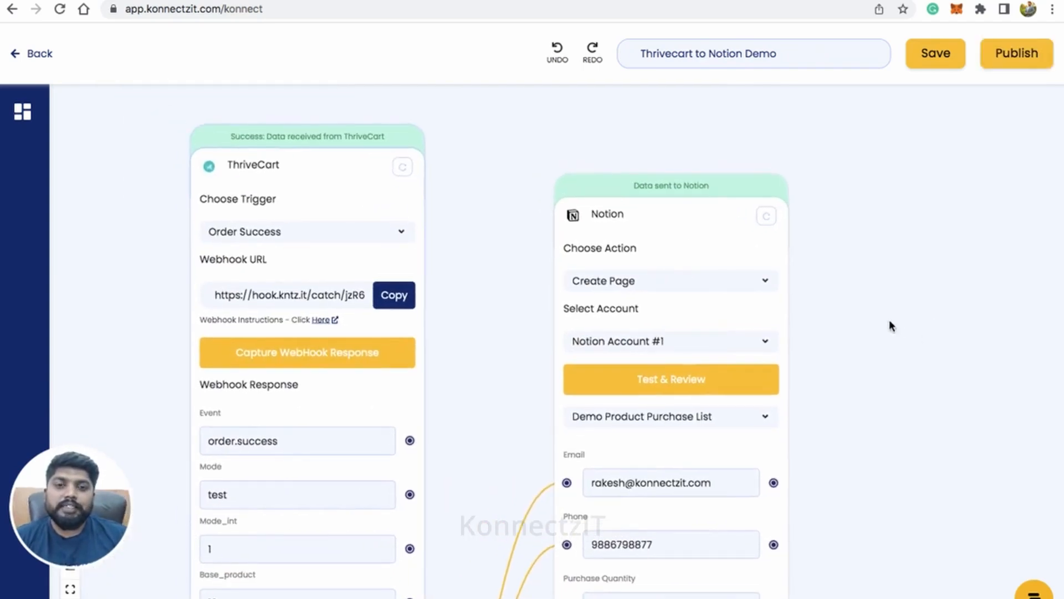
{"action": "left_click_drag", "start_coordinate": [679, 225], "coordinate": [687, 191]}
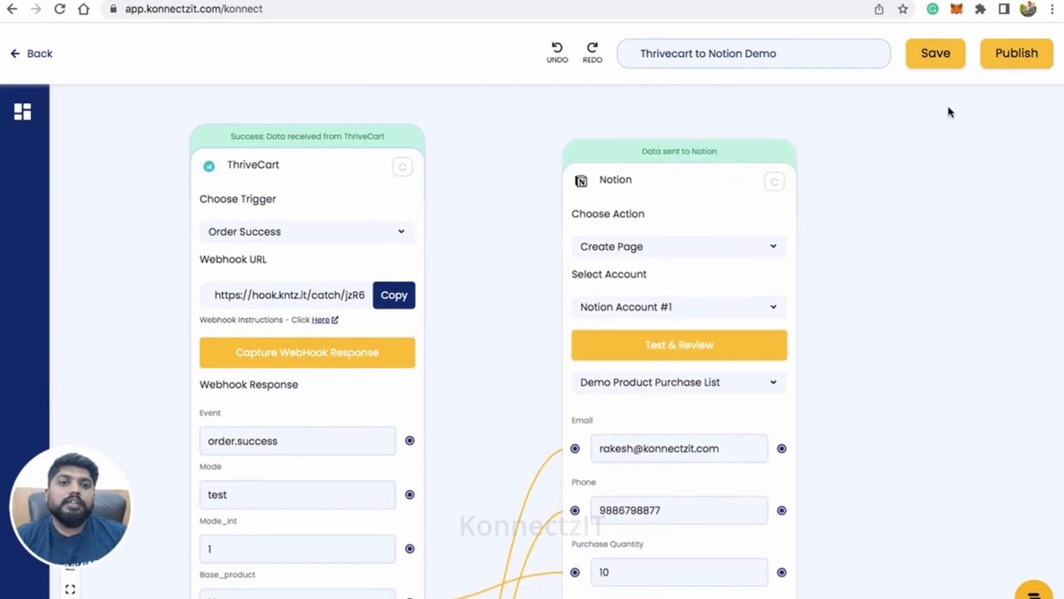
Step: Publish the Thrivecart to Notion Demo workflow and dismiss the confirmation
{"action": "left_click", "coordinate": [1014, 51]}
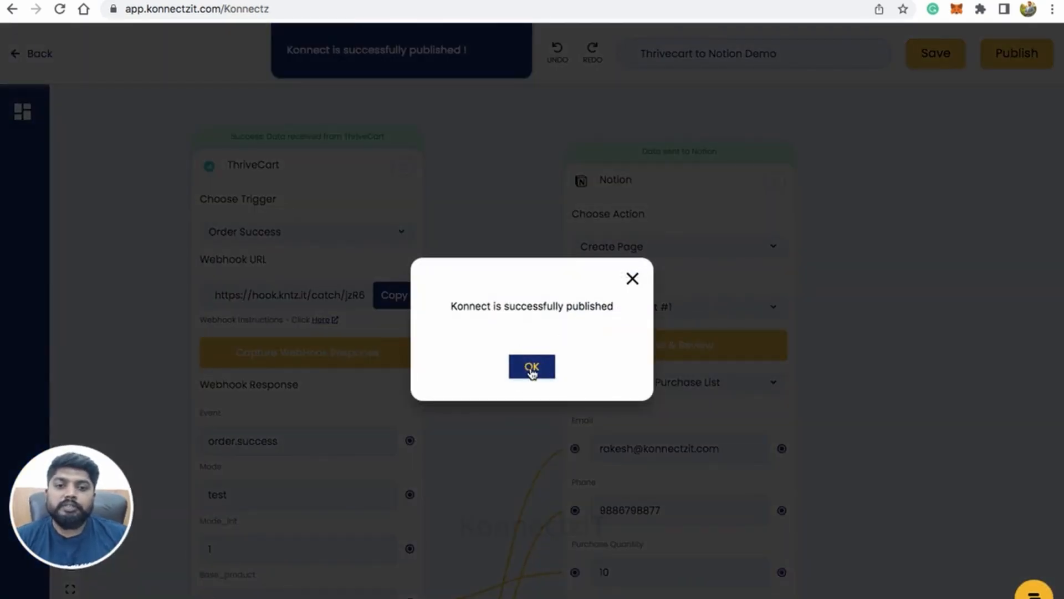
{"action": "left_click", "coordinate": [531, 367]}
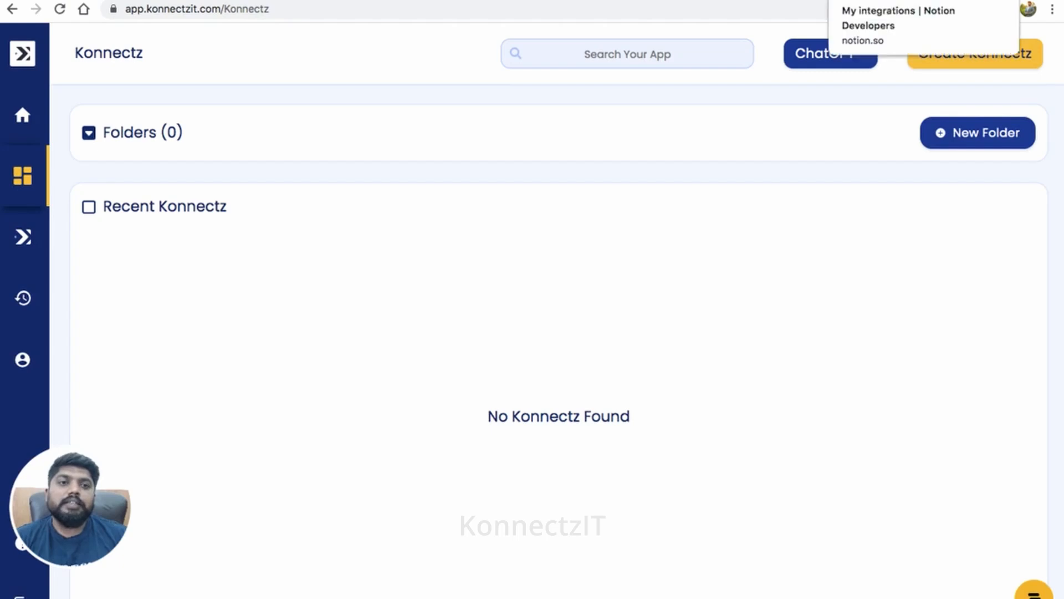
Step: Switch to Notion's Demo Product Purchase List and check the test order's row, including its customer name
{"action": "left_click", "coordinate": [811, 1]}
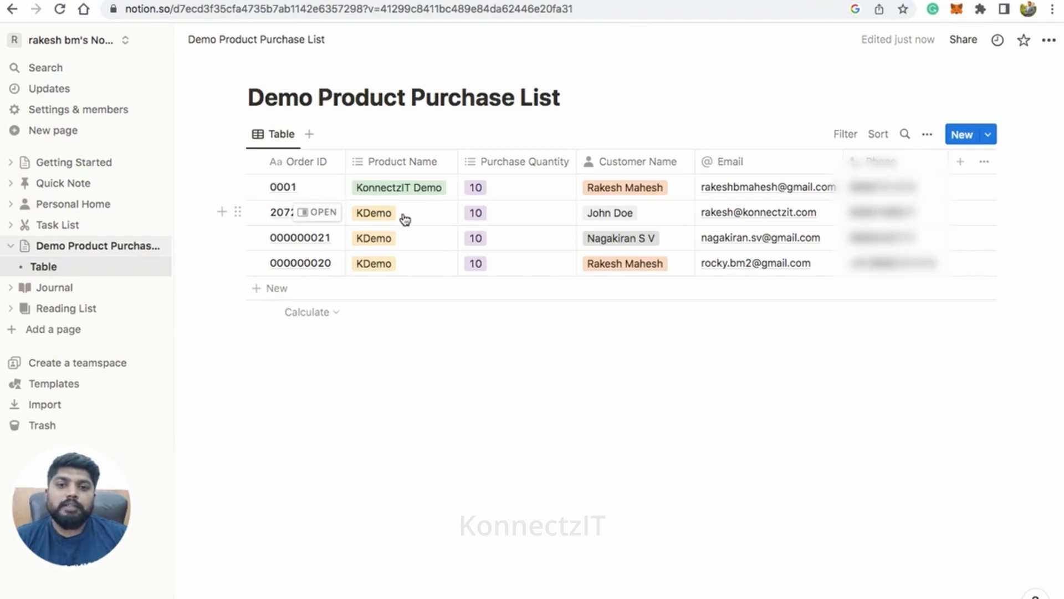
{"action": "left_click", "coordinate": [615, 217]}
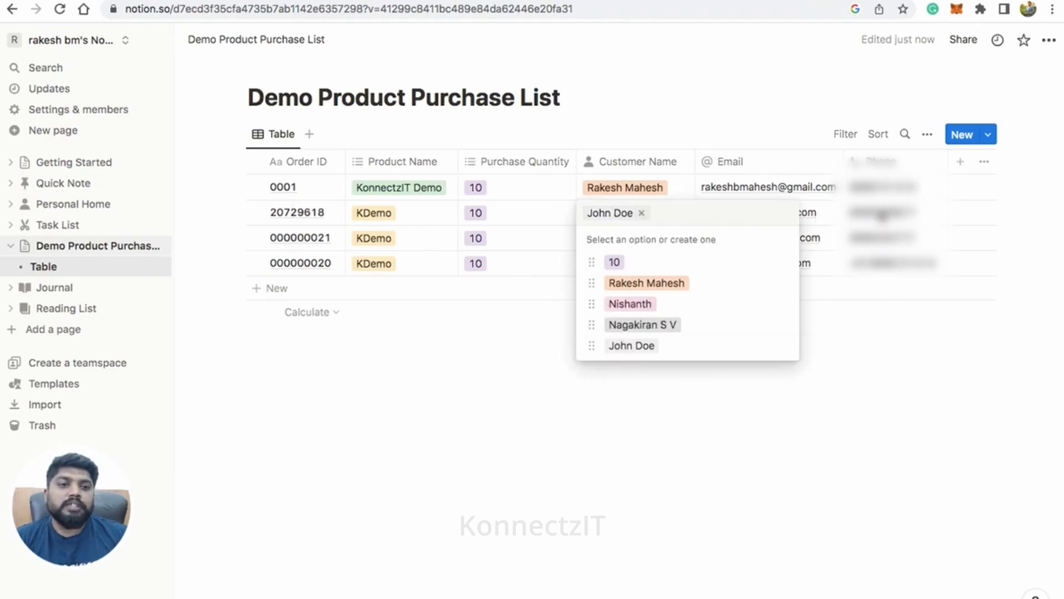
{"action": "left_click", "coordinate": [837, 400]}
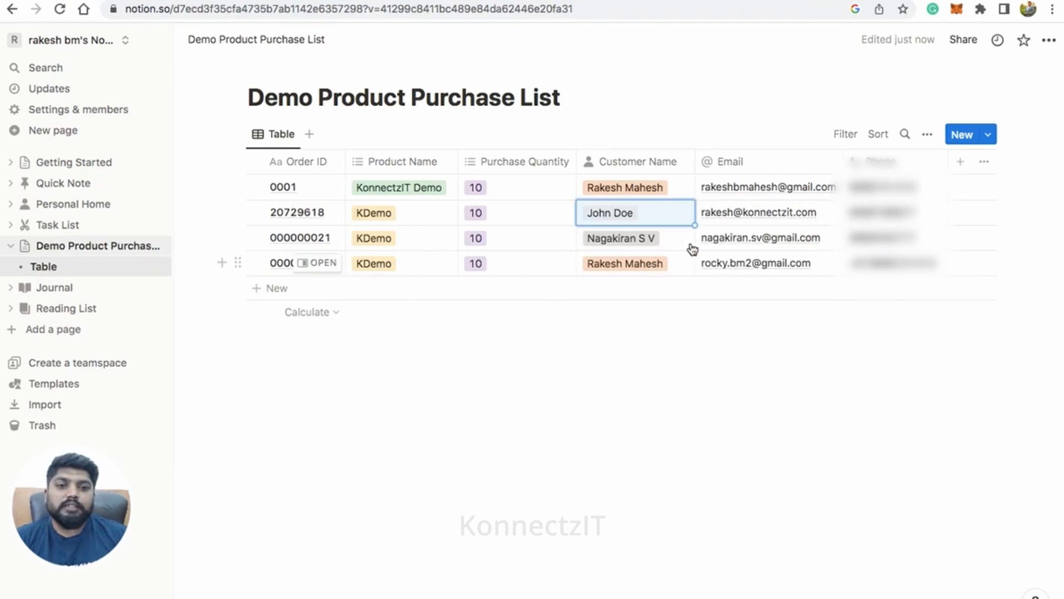
{"action": "left_click", "coordinate": [657, 396]}
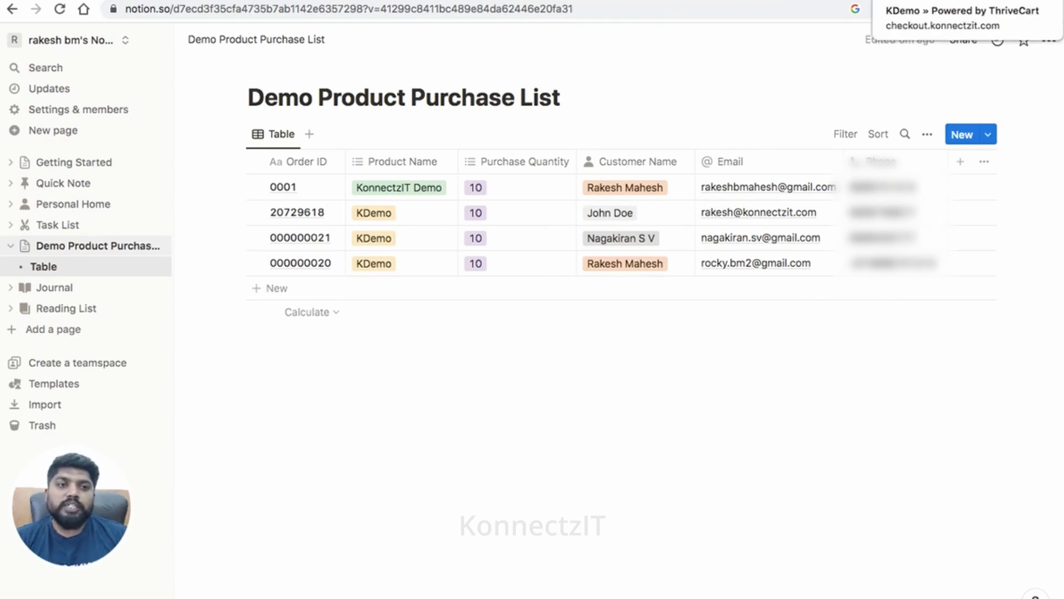
Step: Switch to the ThriveCart checkout and load a fresh KDemo order page by removing the confirmation part from its address
{"action": "left_click", "coordinate": [937, 1]}
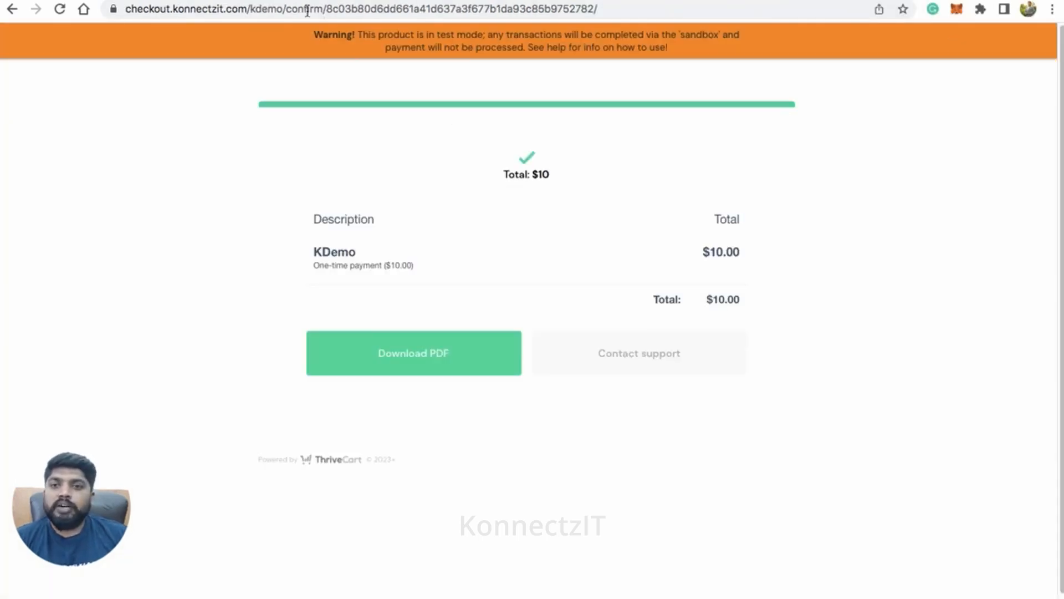
{"action": "left_click_drag", "start_coordinate": [286, 10], "coordinate": [608, 12]}
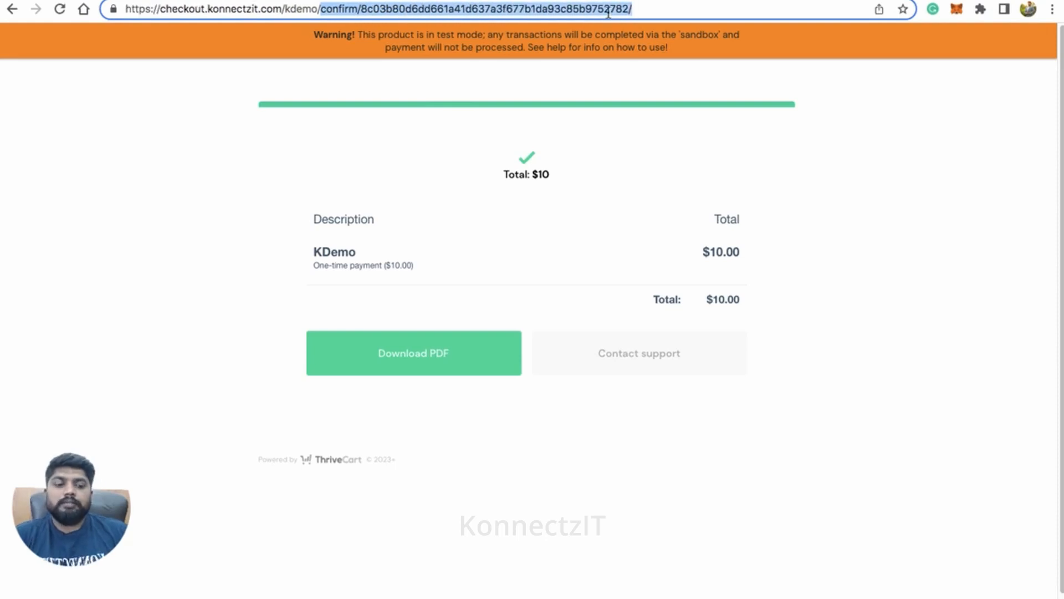
{"action": "key", "text": "BackSpace"}
{"action": "key", "text": "Return"}
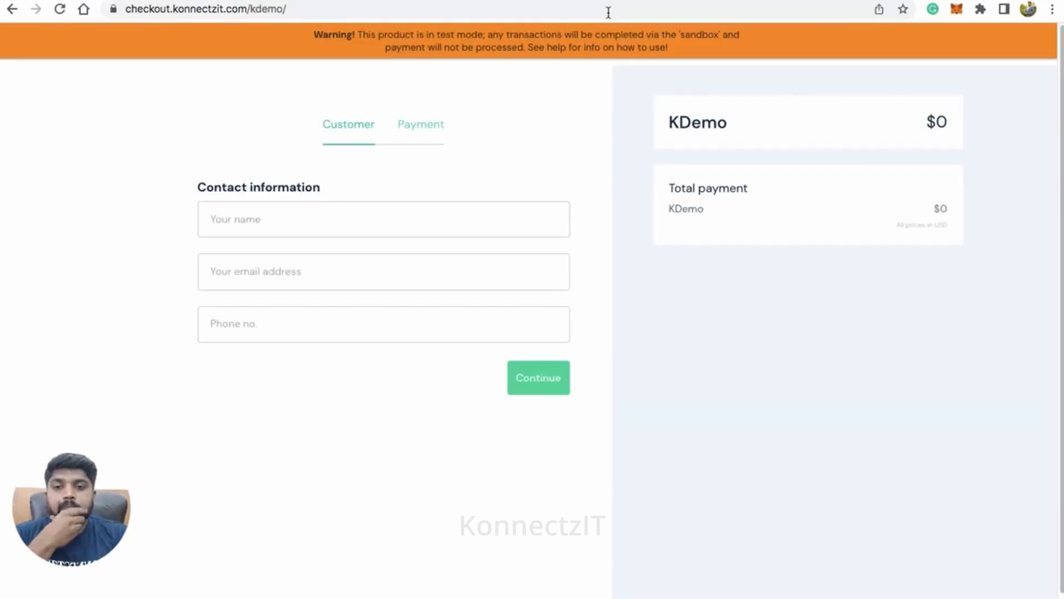
Step: Fill in the first test customer's name, e-mail and phone number on the KDemo order form and continue to payment
{"action": "left_click", "coordinate": [344, 222]}
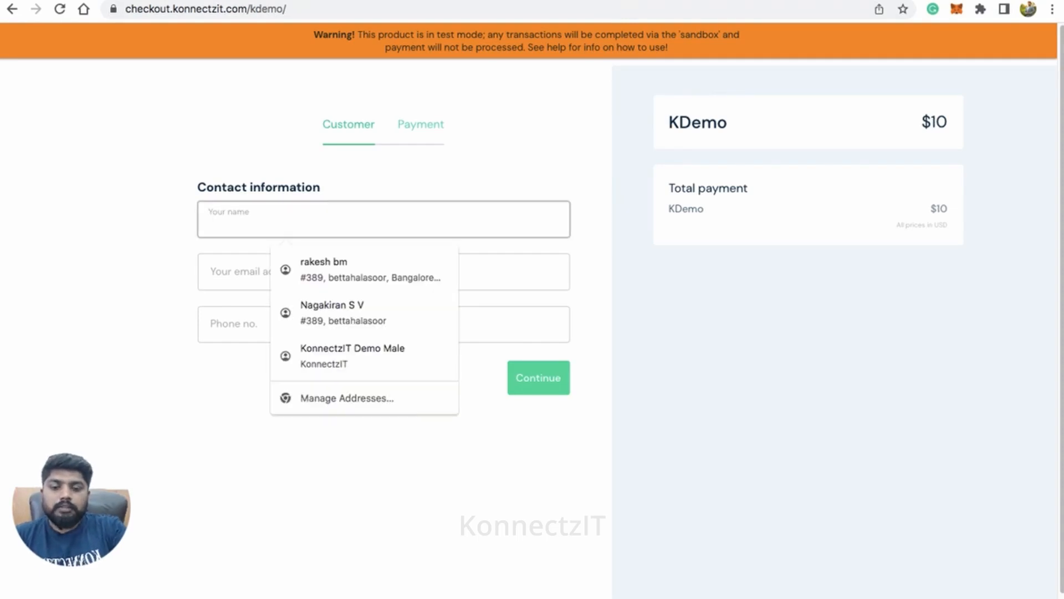
{"action": "type", "text": "David"}
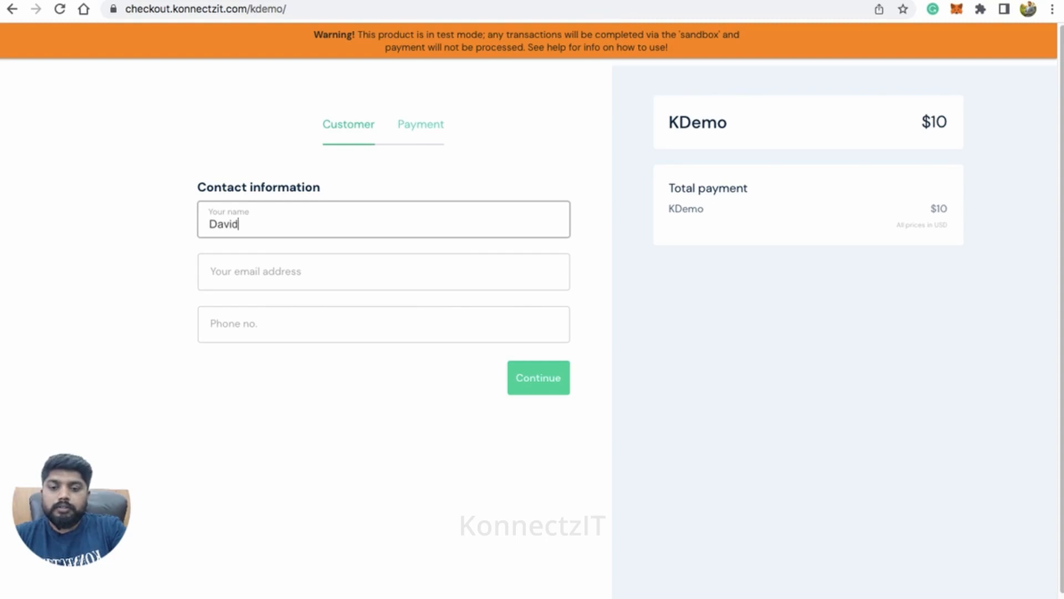
{"action": "key", "text": "Tab"}
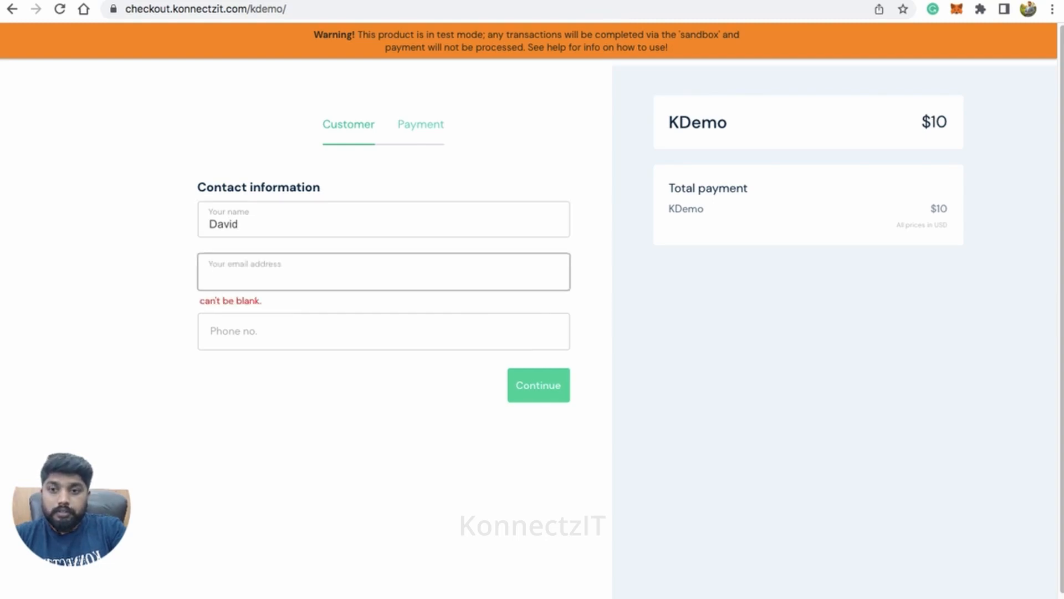
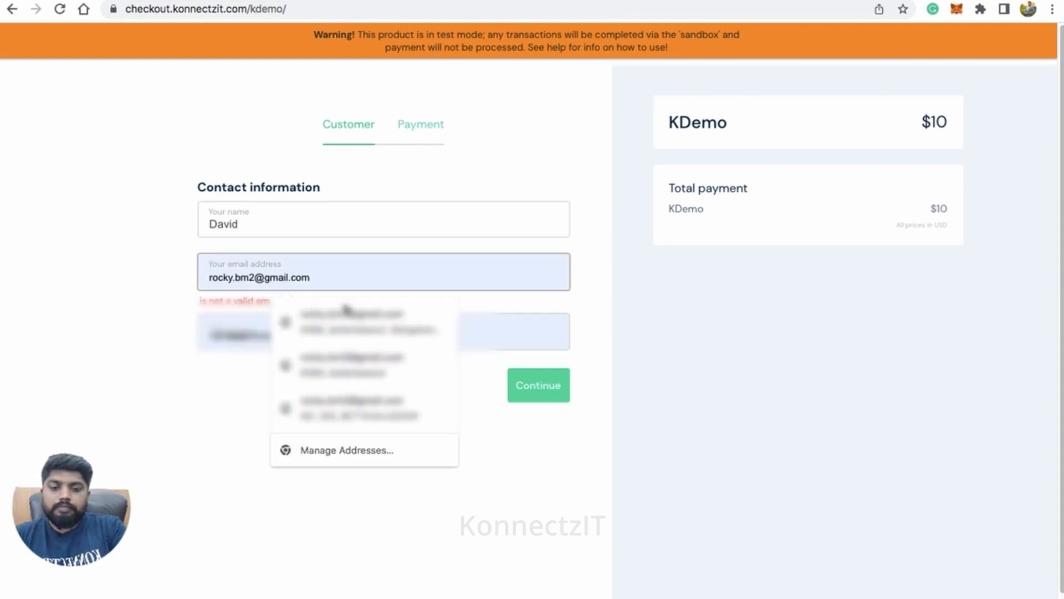
{"action": "left_click", "coordinate": [349, 316]}
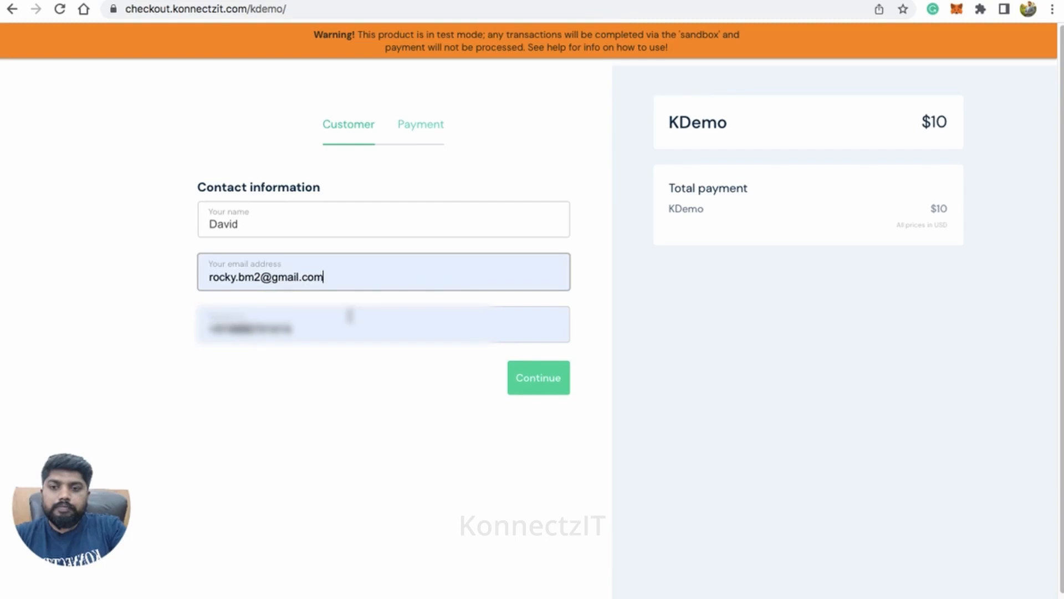
{"action": "left_click", "coordinate": [551, 383]}
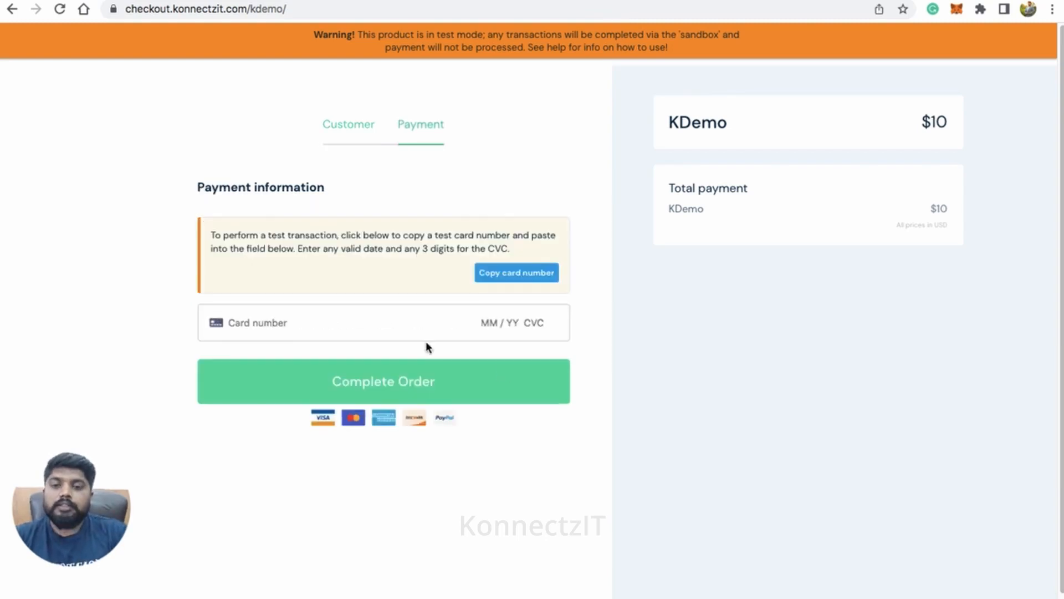
Step: Pay for the first KDemo test order with the saved Visa test card, entering its security code, and complete the order
{"action": "left_click", "coordinate": [407, 320]}
{"action": "type", "text": "4"}
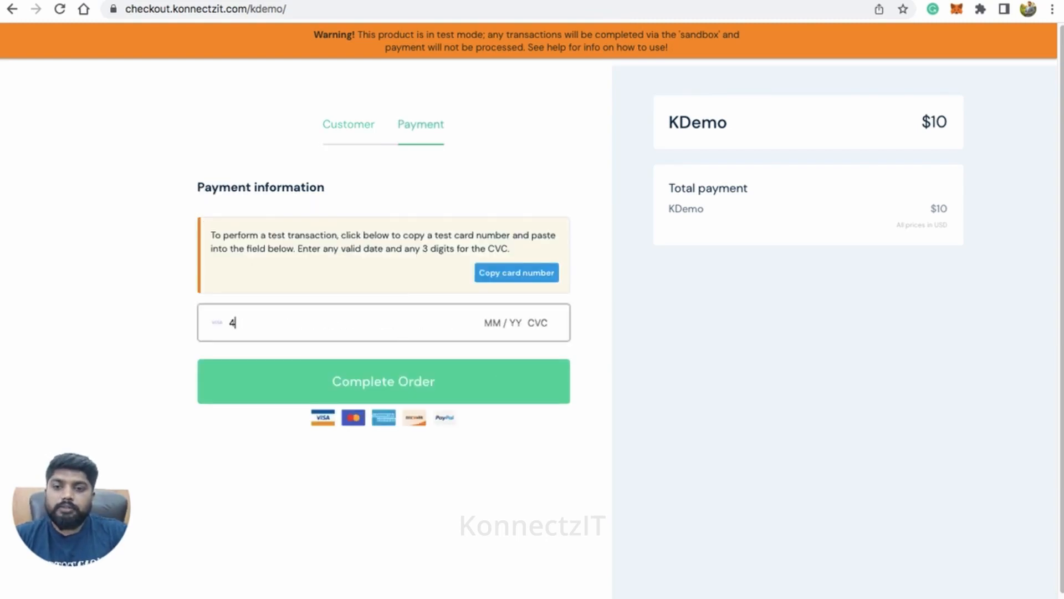
{"action": "left_click", "coordinate": [414, 367]}
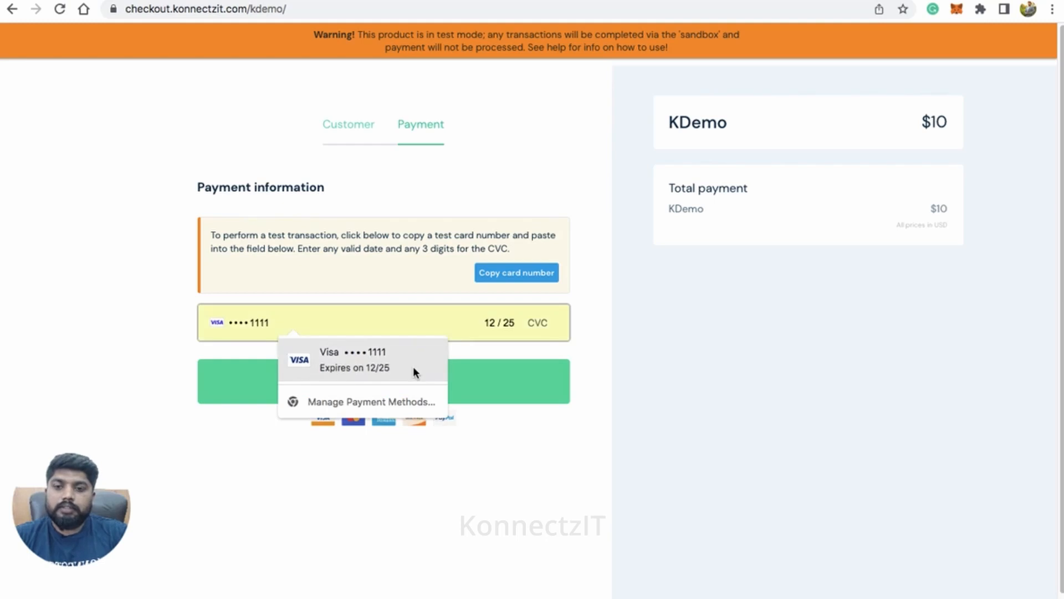
{"action": "left_click", "coordinate": [542, 322]}
{"action": "type", "text": "334"}
{"action": "left_click", "coordinate": [467, 387]}
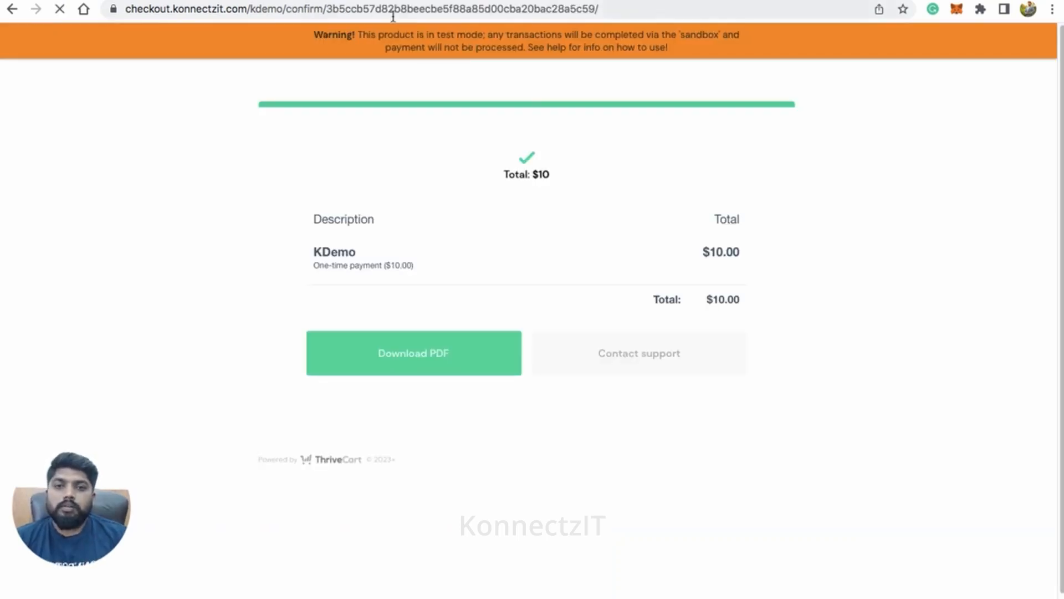
Step: Load a fresh KDemo order page by removing the confirmation part from the checkout address
{"action": "left_click_drag", "start_coordinate": [253, 11], "coordinate": [628, 1]}
{"action": "key", "text": "BackSpace"}
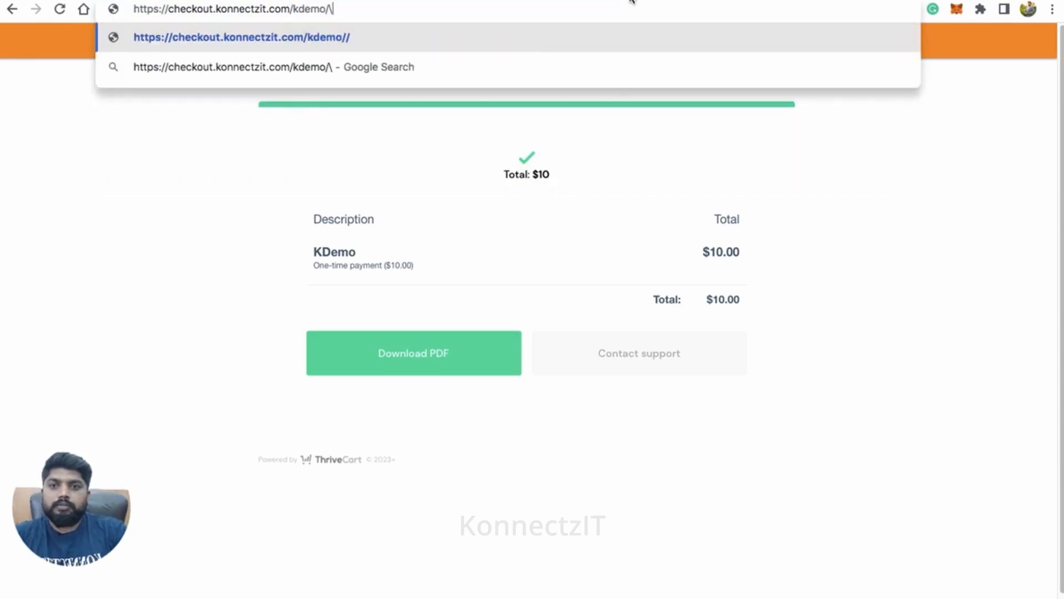
{"action": "key", "text": "Return"}
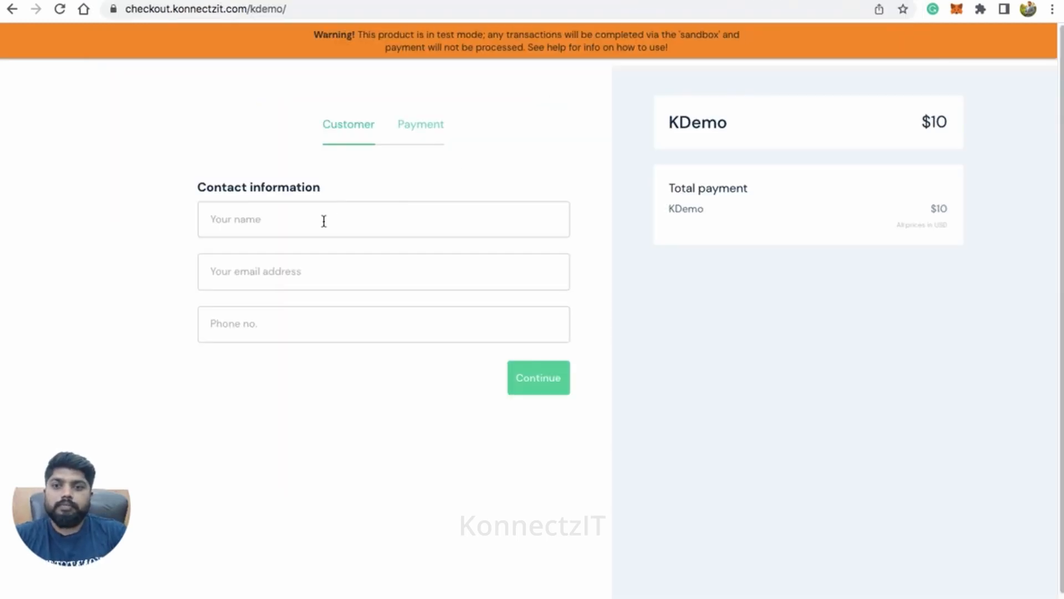
Step: Enter a second test customer's name, e-mail and phone number for another KDemo order and continue to payment
{"action": "left_click", "coordinate": [324, 221]}
{"action": "type", "text": "L"}
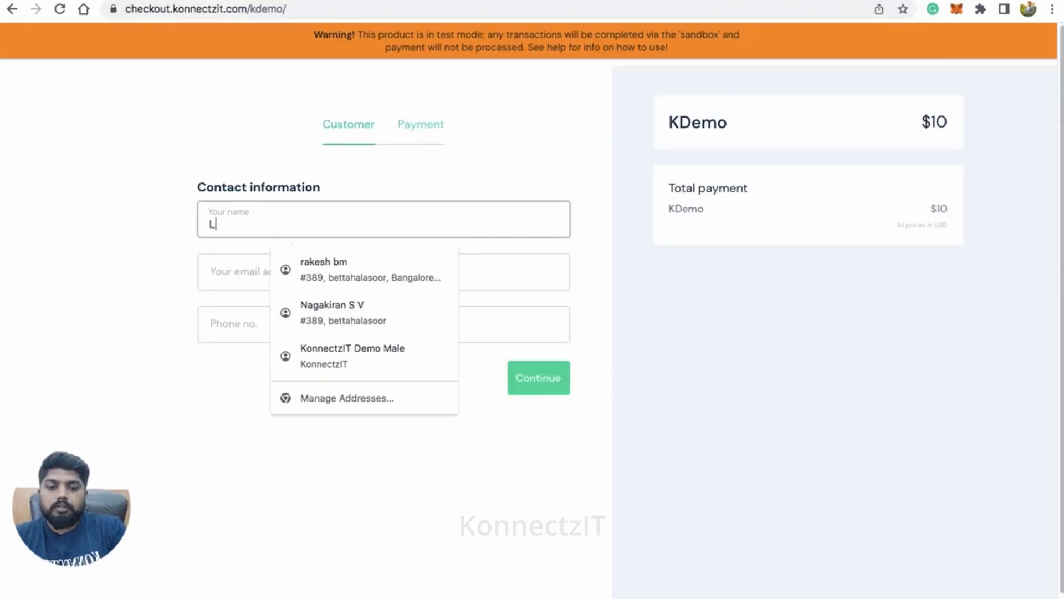
{"action": "type", "text": "isa"}
{"action": "key", "text": "Tab"}
{"action": "type", "text": "rake"}
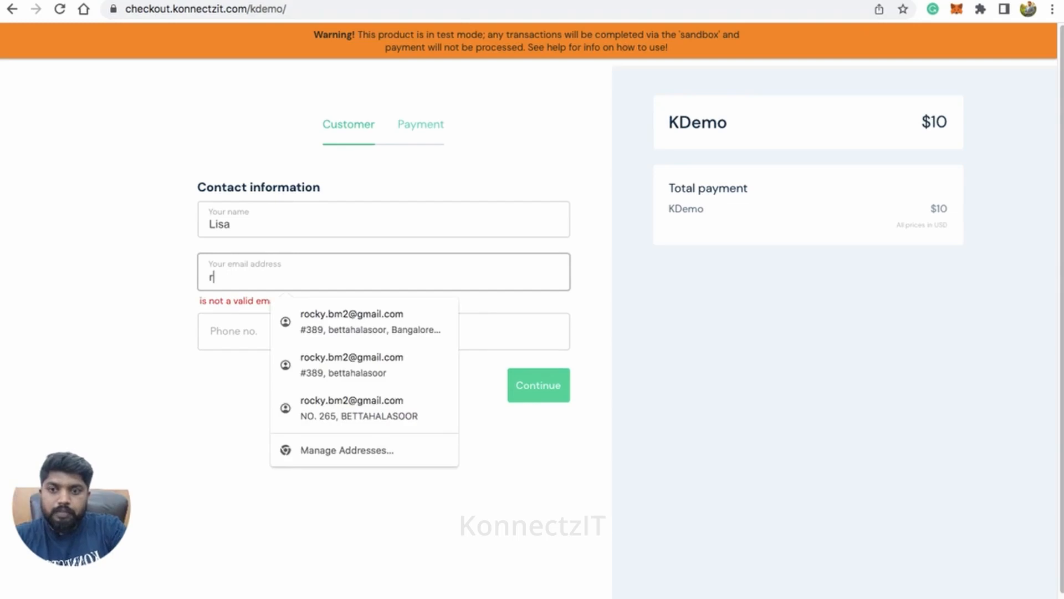
{"action": "left_click", "coordinate": [344, 315]}
{"action": "left_click", "coordinate": [328, 333]}
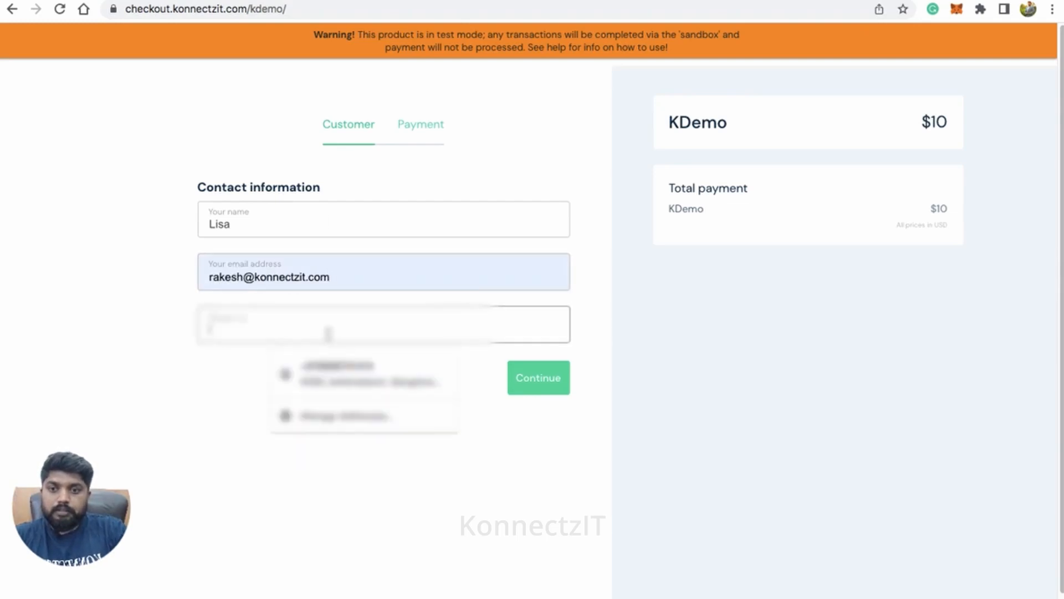
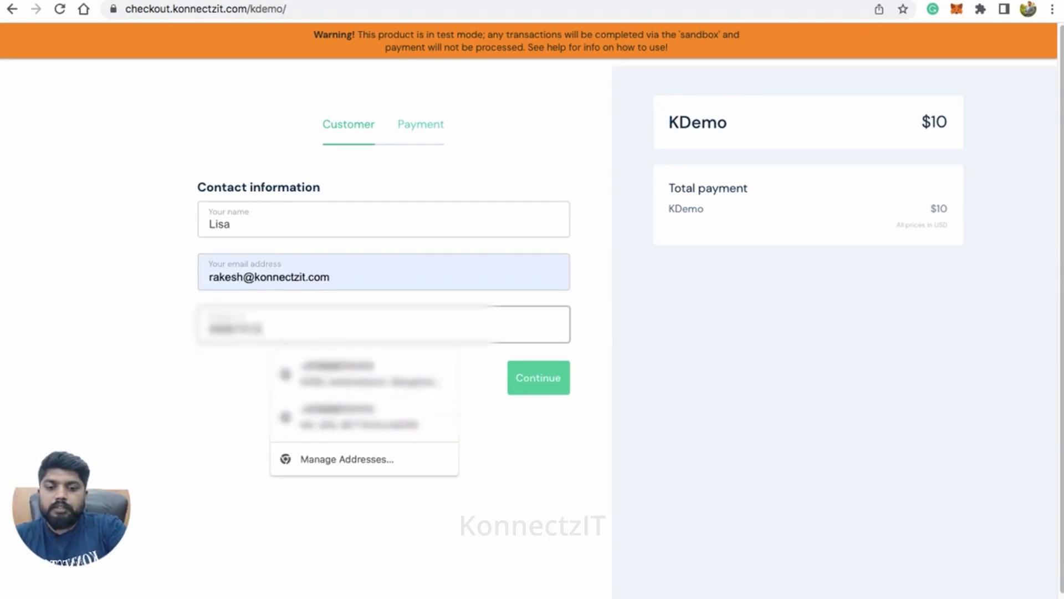
{"action": "left_click", "coordinate": [546, 386]}
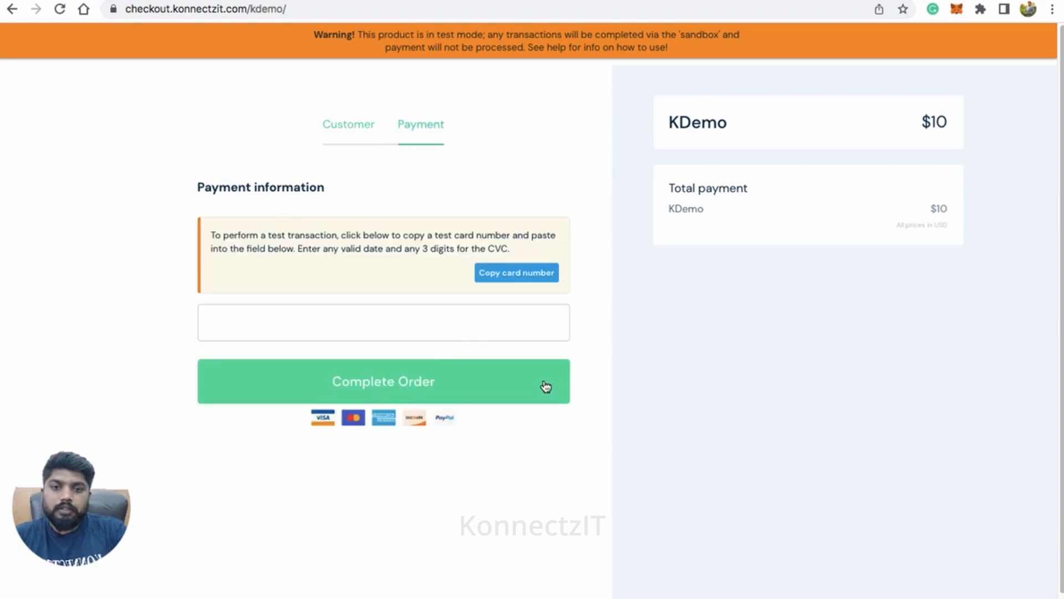
Step: Use the saved Visa test card with a security code for the second KDemo order and submit it
{"action": "left_click", "coordinate": [438, 337]}
{"action": "type", "text": "4"}
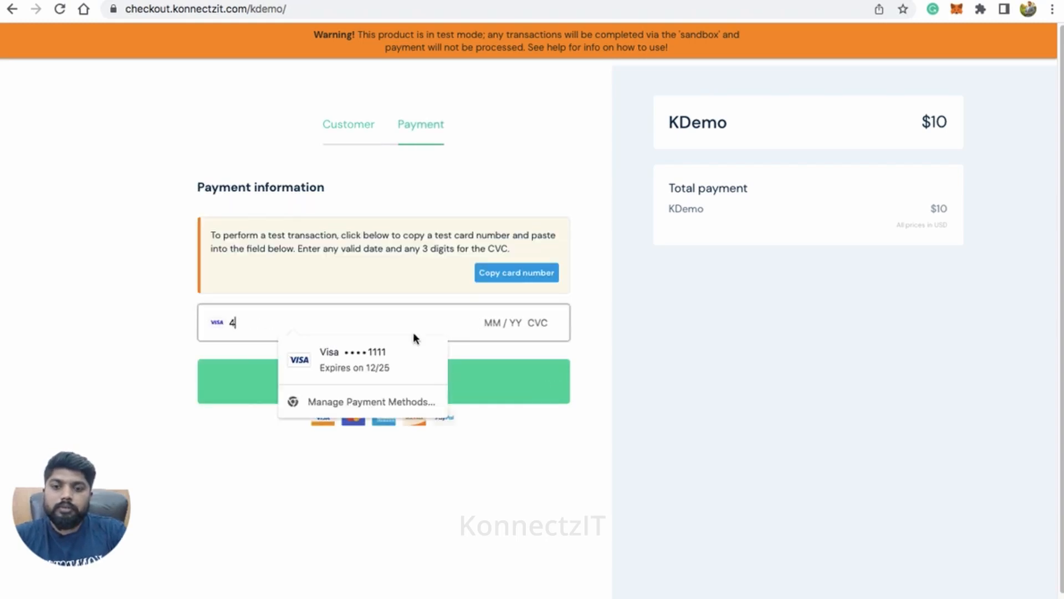
{"action": "left_click", "coordinate": [404, 357]}
{"action": "type", "text": "444"}
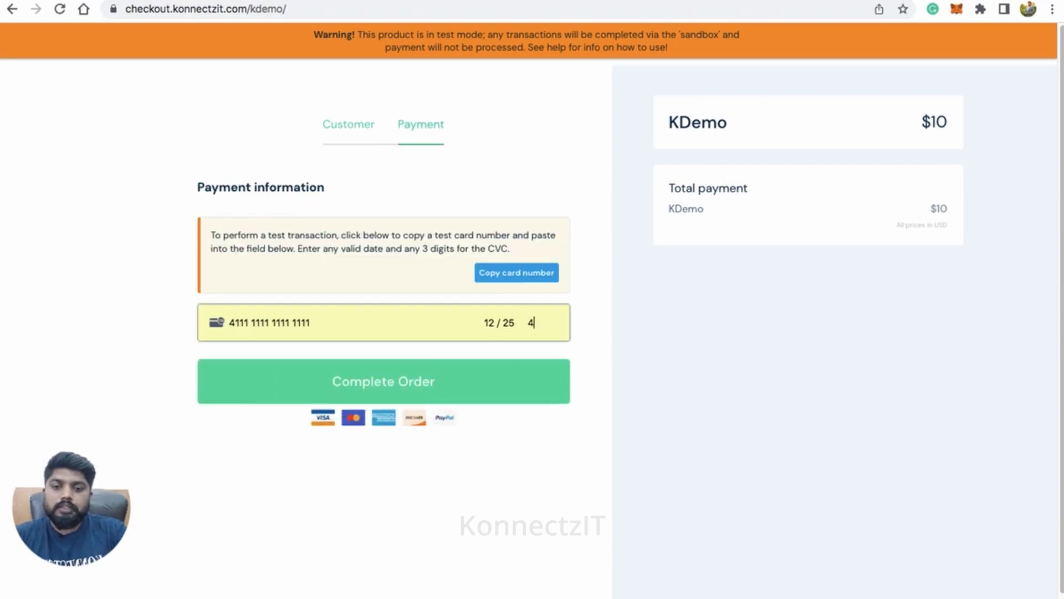
{"action": "left_click", "coordinate": [456, 381]}
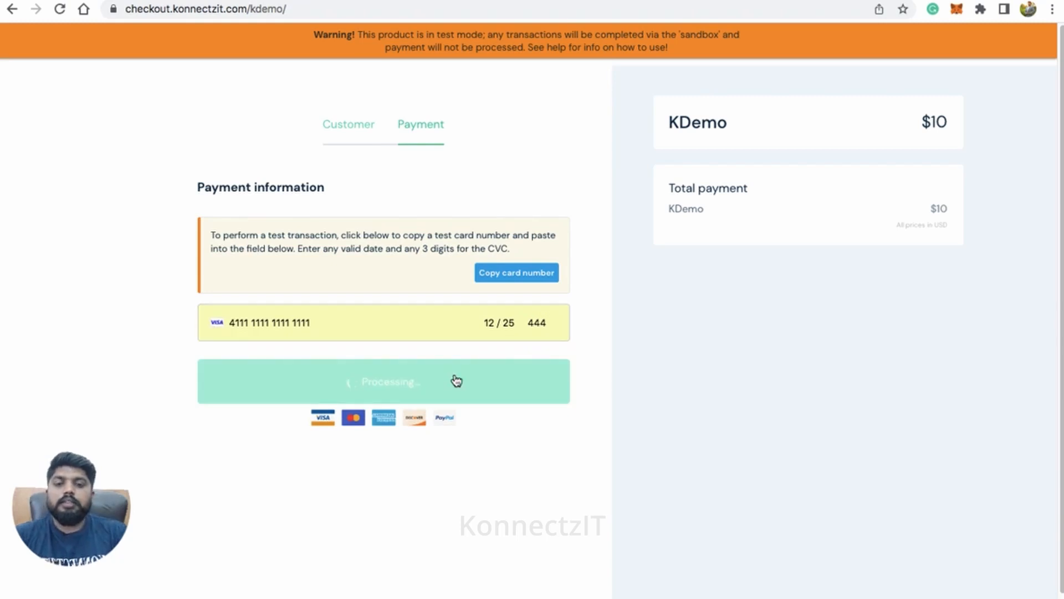